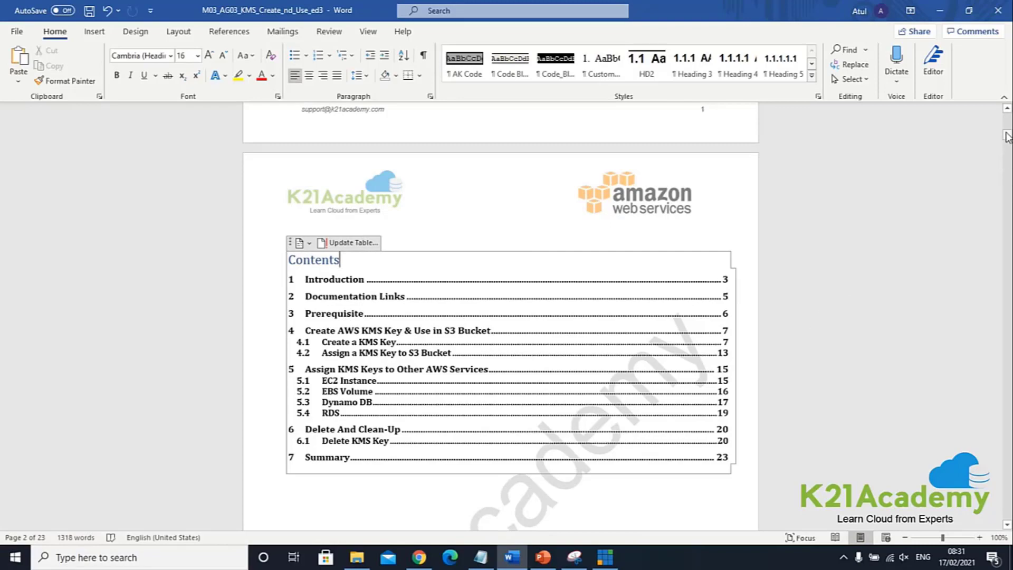
Follow Documentation Links item 7 to the AWS 'Using symmetric and asymmetric keys' guide
{"action": "left_click_drag", "start_coordinate": [1006, 136], "coordinate": [1007, 173]}
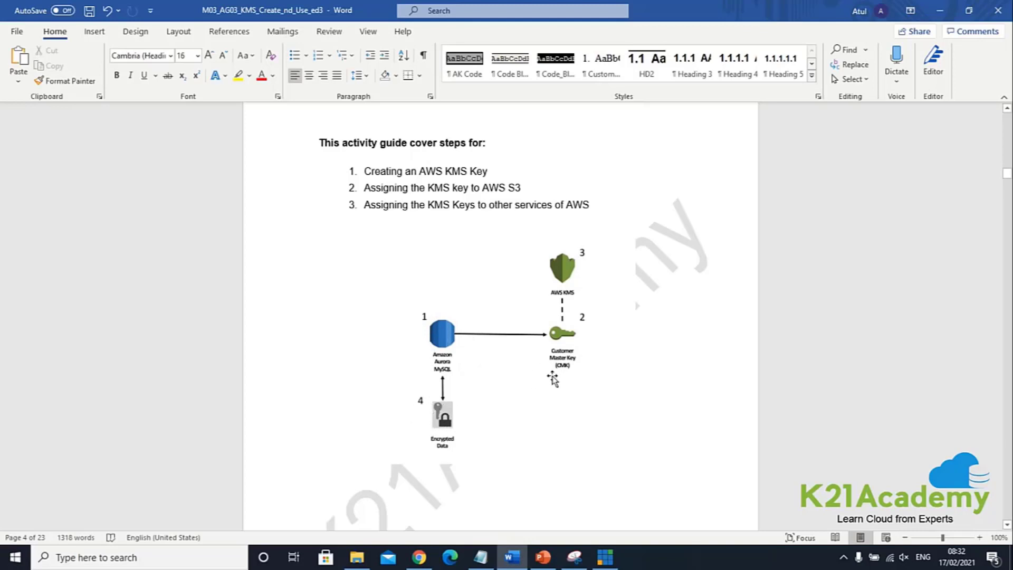
{"action": "scroll", "coordinate": [552, 376], "scroll_direction": "down", "scroll_amount": 3}
{"action": "scroll", "coordinate": [543, 357], "scroll_direction": "up", "scroll_amount": 2}
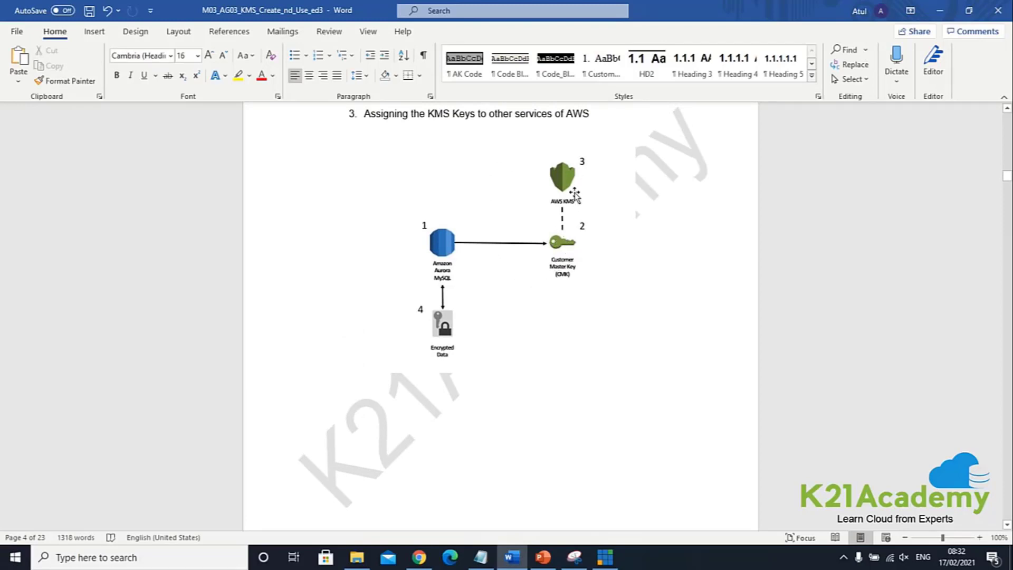
{"action": "scroll", "coordinate": [574, 240], "scroll_direction": "down", "scroll_amount": 4}
{"action": "scroll", "coordinate": [574, 240], "scroll_direction": "down", "scroll_amount": 3}
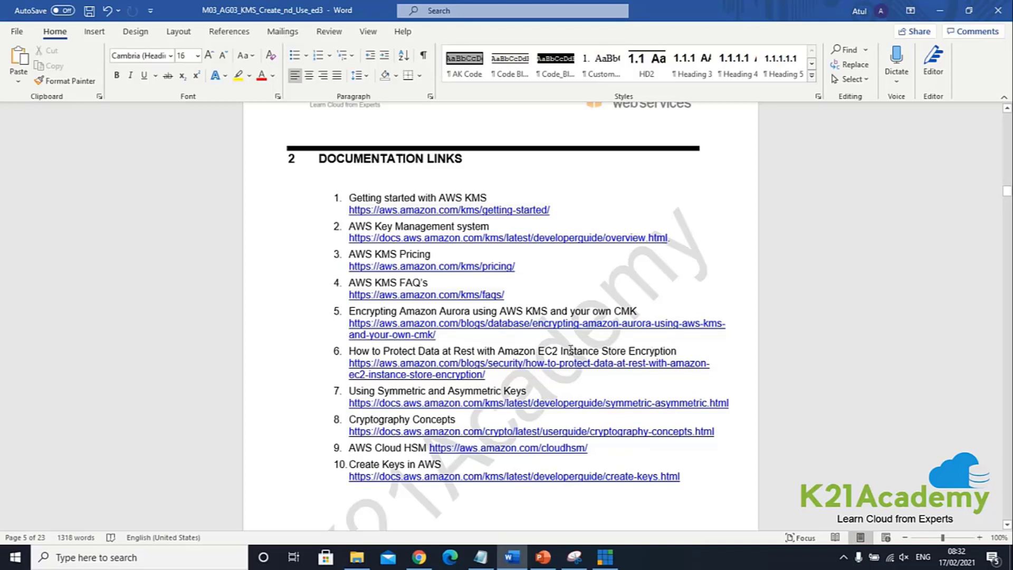
{"action": "left_click", "coordinate": [427, 401]}
{"action": "left_click", "coordinate": [427, 403]}
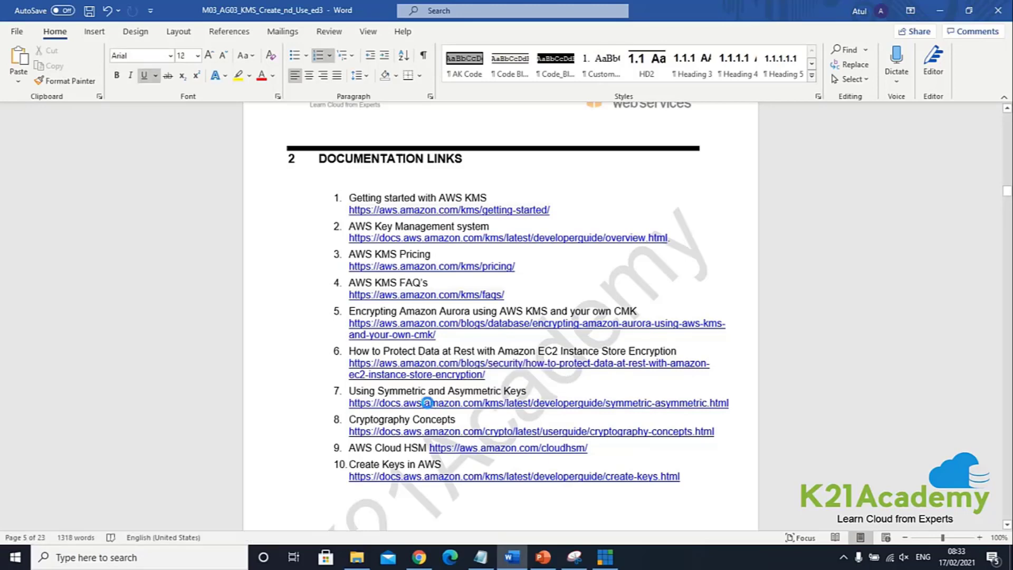
{"action": "left_click", "coordinate": [427, 402], "text": "ctrl"}
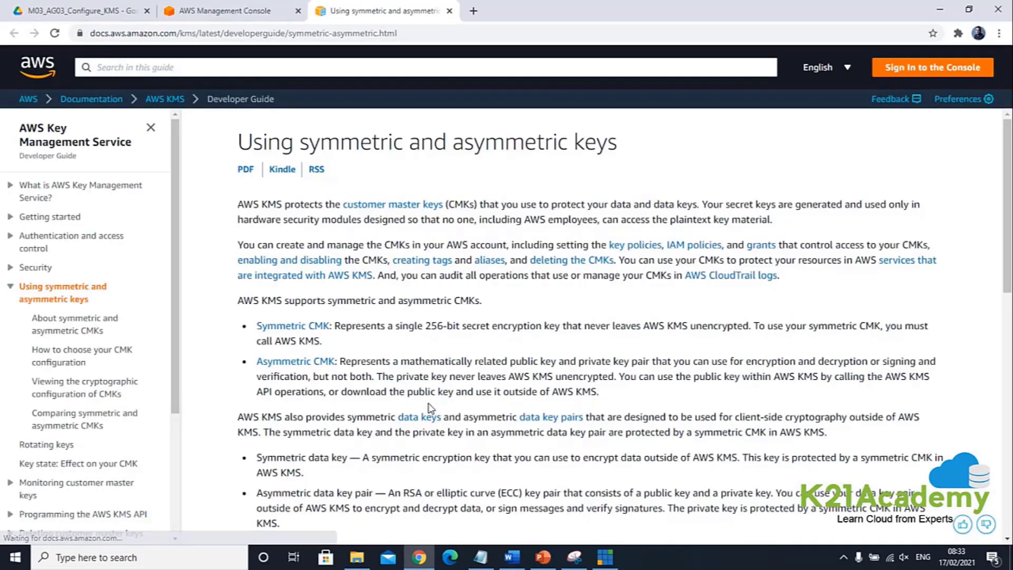
Skim the symmetric and asymmetric keys page, then move to the AWS Management Console tab
{"action": "scroll", "coordinate": [430, 406], "scroll_direction": "down", "scroll_amount": 10}
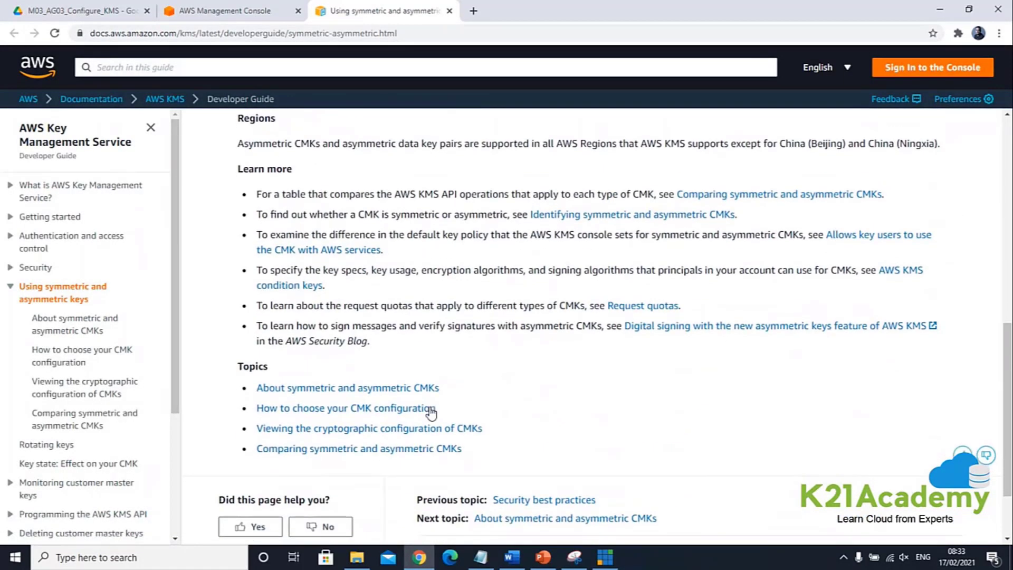
{"action": "scroll", "coordinate": [436, 317], "scroll_direction": "up", "scroll_amount": 4}
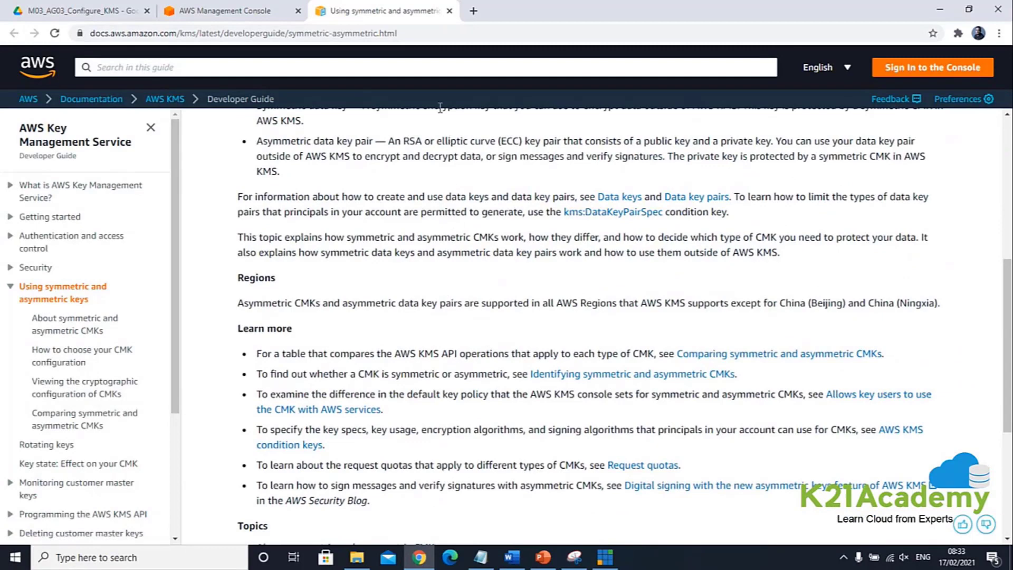
{"action": "left_click", "coordinate": [292, 15]}
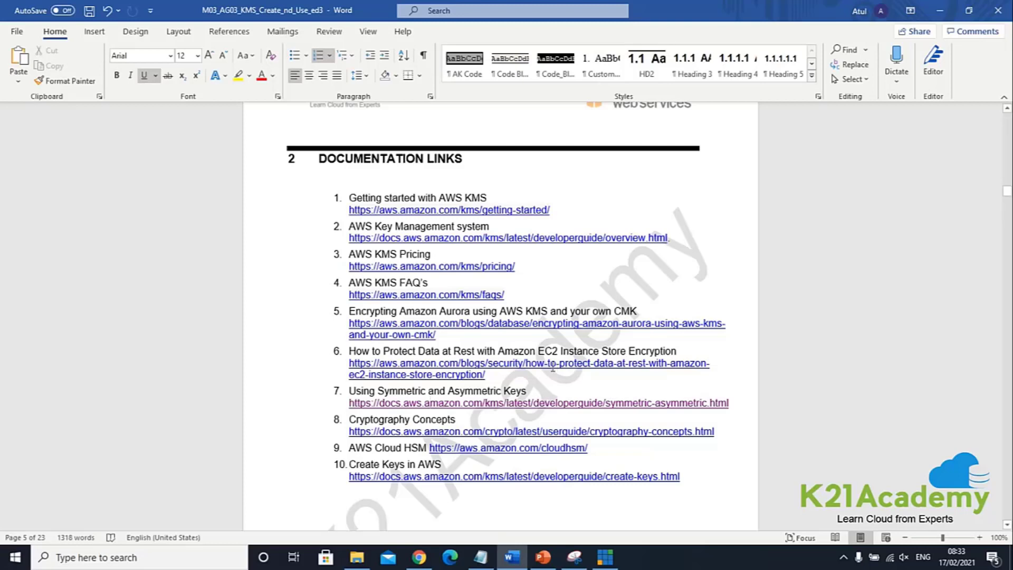
Look over documentation items 7 to 10, including AWS CloudHSM, then return to the top
{"action": "left_click", "coordinate": [446, 392]}
{"action": "left_click", "coordinate": [419, 420]}
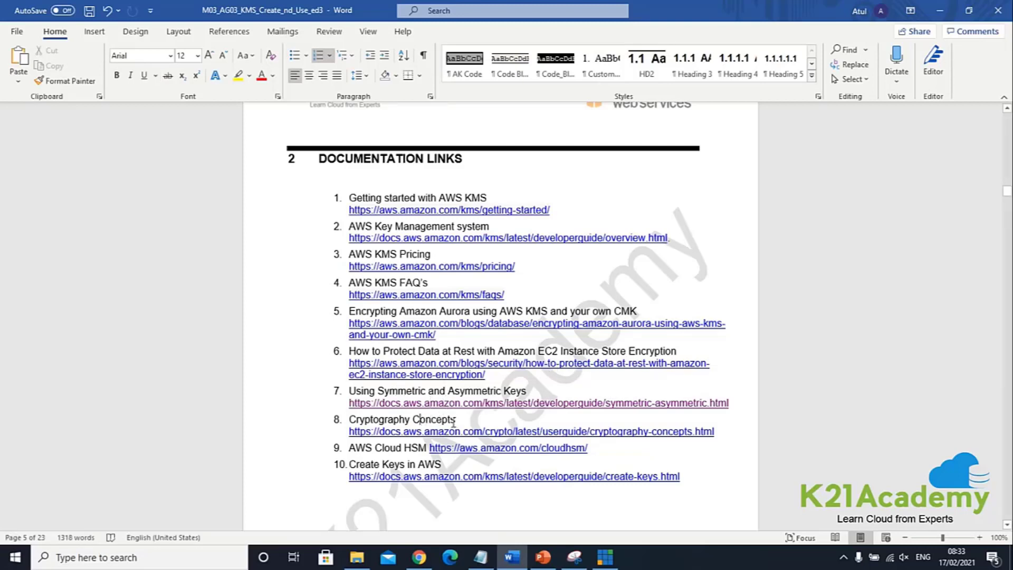
{"action": "left_click", "coordinate": [394, 419]}
{"action": "left_click", "coordinate": [413, 447]}
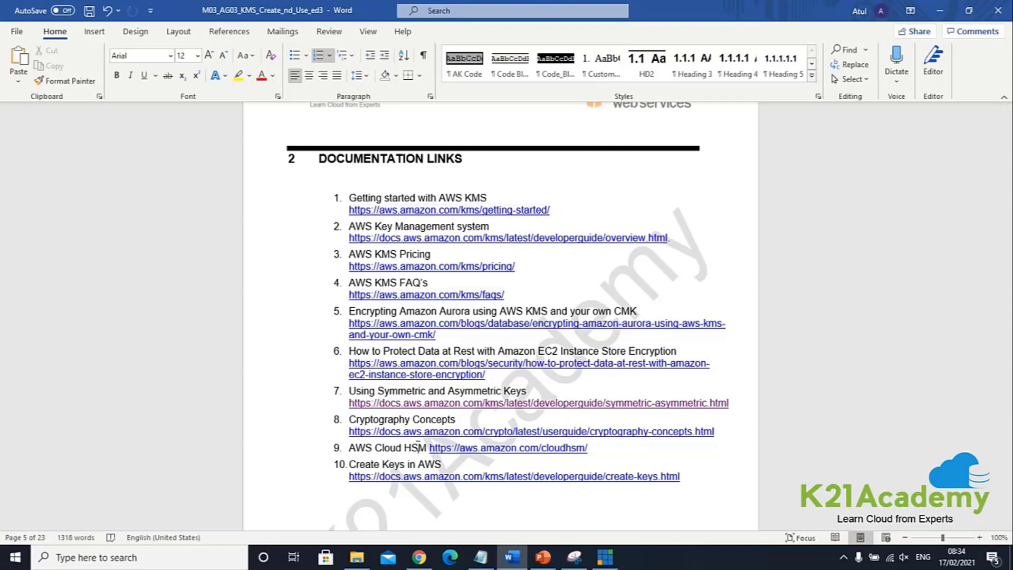
{"action": "left_click", "coordinate": [396, 465]}
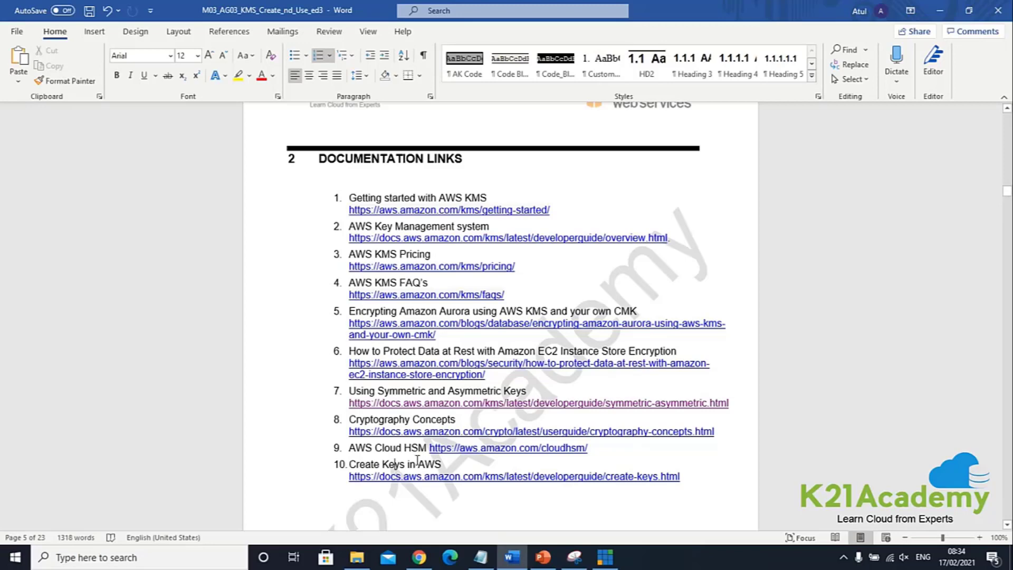
{"action": "scroll", "coordinate": [417, 460], "scroll_direction": "down", "scroll_amount": 1}
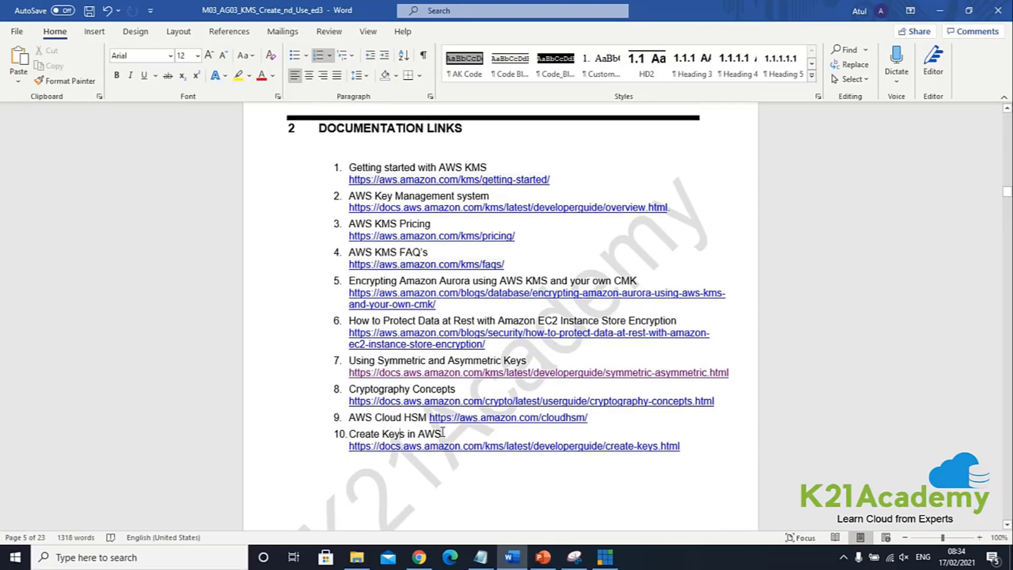
{"action": "scroll", "coordinate": [998, 231], "scroll_direction": "up", "scroll_amount": 3}
{"action": "left_click_drag", "start_coordinate": [1008, 192], "coordinate": [1003, 122]}
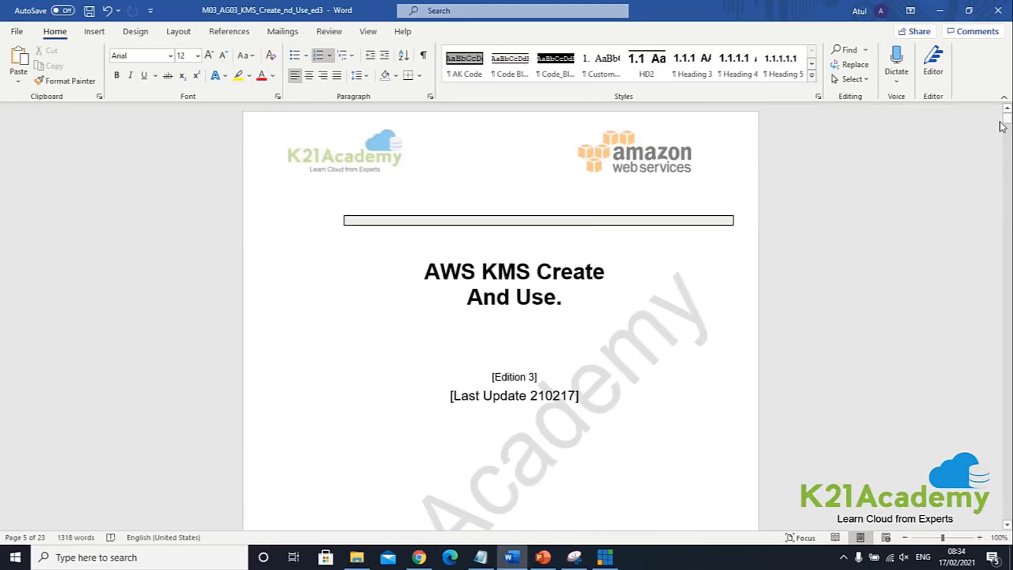
{"action": "scroll", "coordinate": [557, 308], "scroll_direction": "down", "scroll_amount": 4}
{"action": "scroll", "coordinate": [557, 308], "scroll_direction": "down", "scroll_amount": 15}
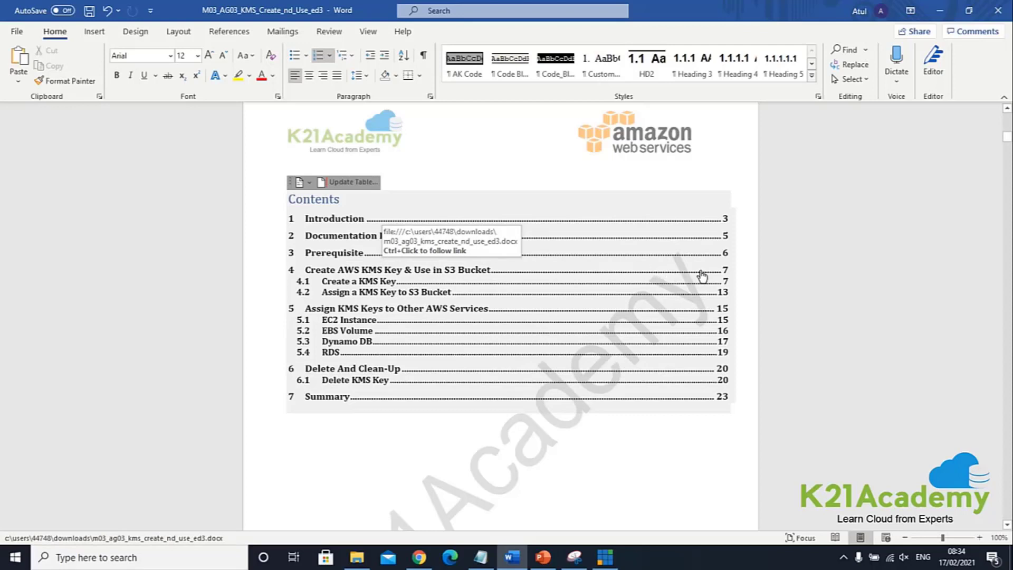
Jump to section 4 from the contents and read Create a KMS Key steps 1–3
{"action": "left_click", "coordinate": [724, 268]}
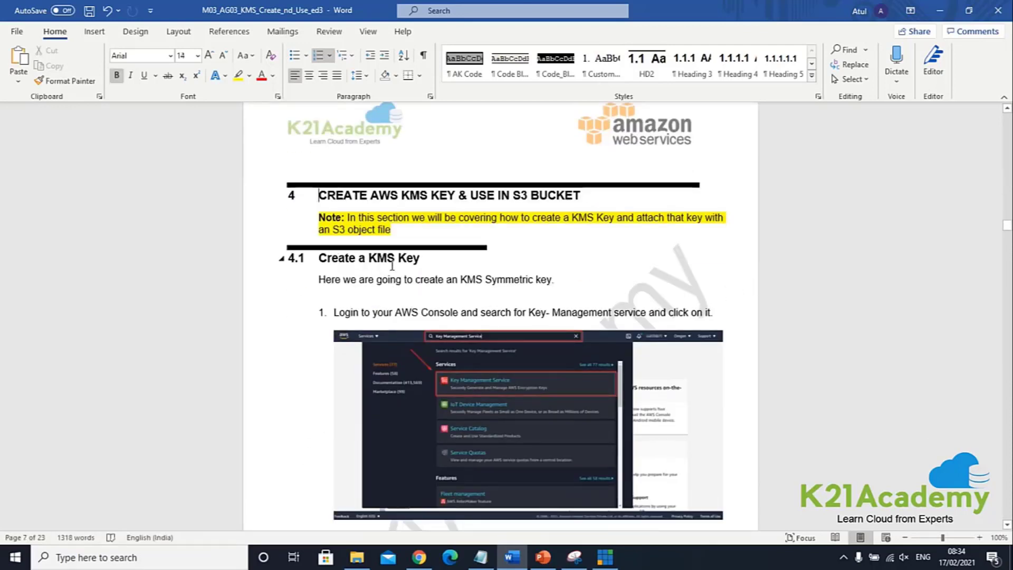
{"action": "scroll", "coordinate": [496, 330], "scroll_direction": "down", "scroll_amount": 20}
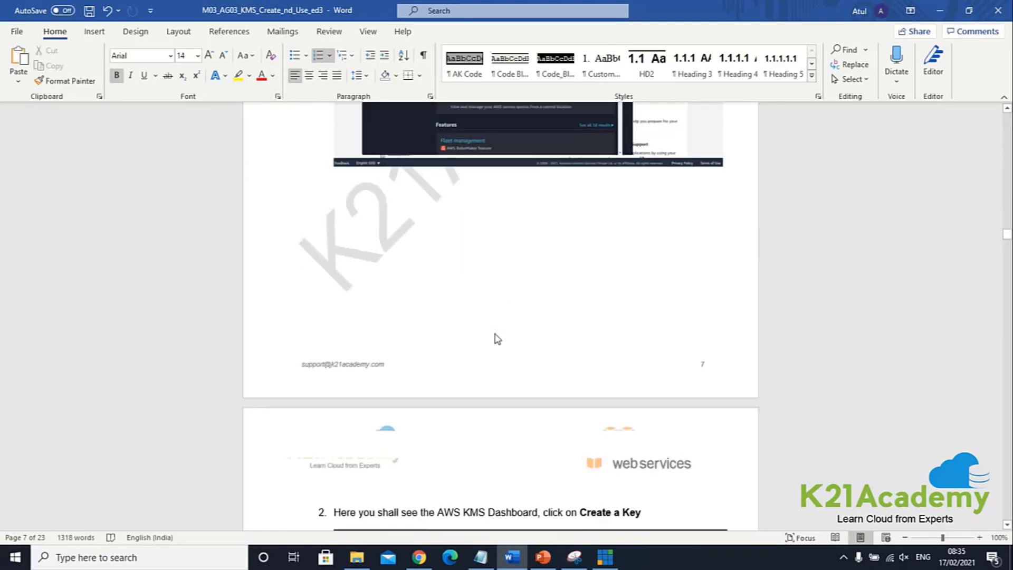
{"action": "scroll", "coordinate": [605, 344], "scroll_direction": "down", "scroll_amount": 3}
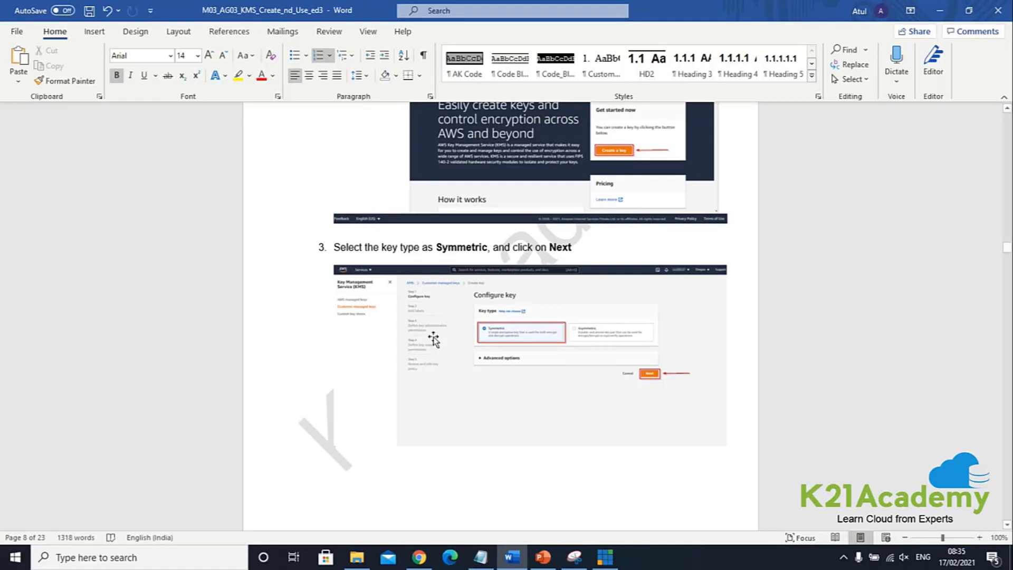
{"action": "scroll", "coordinate": [657, 383], "scroll_direction": "down", "scroll_amount": 2}
{"action": "scroll", "coordinate": [657, 381], "scroll_direction": "down", "scroll_amount": 2}
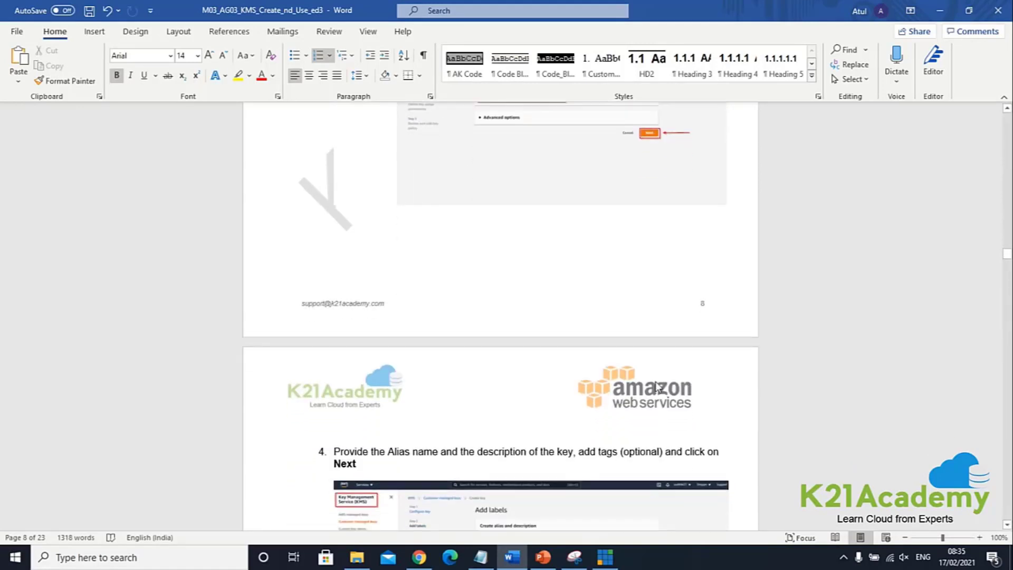
{"action": "scroll", "coordinate": [628, 362], "scroll_direction": "up", "scroll_amount": 1}
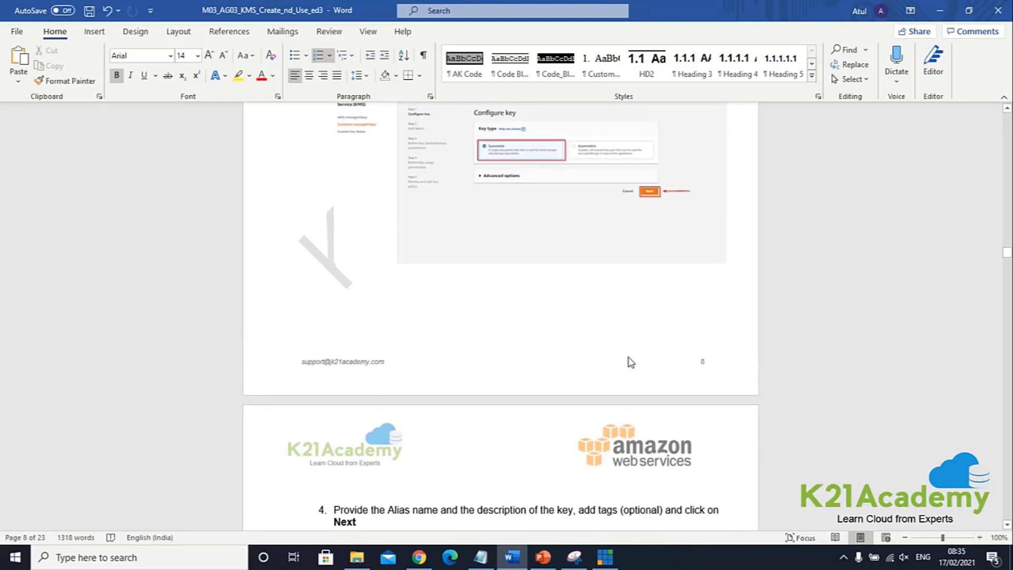
Find Key Management Service by searching 'key' and start creating a new key
{"action": "left_click", "coordinate": [419, 557]}
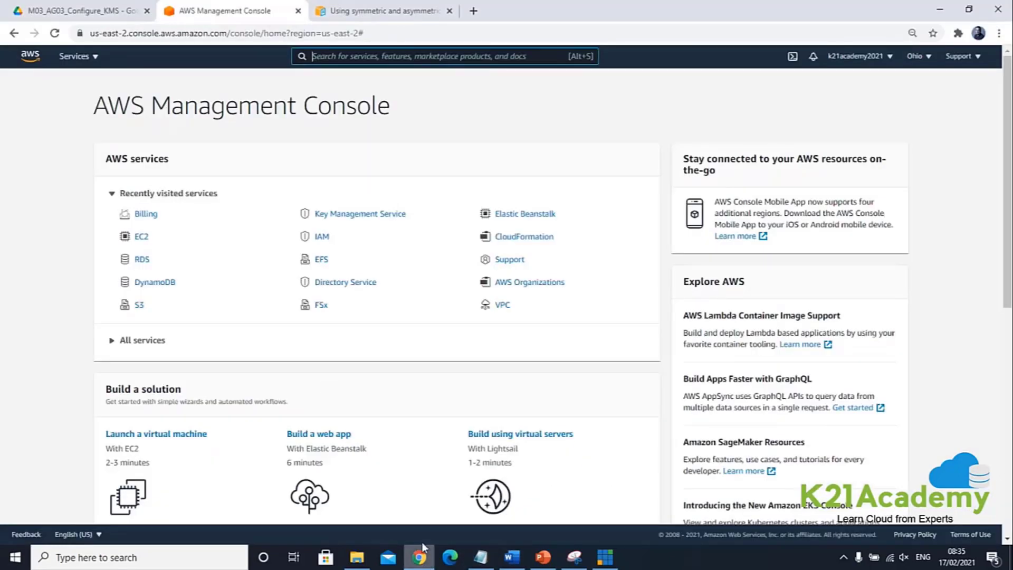
{"action": "left_click", "coordinate": [336, 56]}
{"action": "type", "text": "key"}
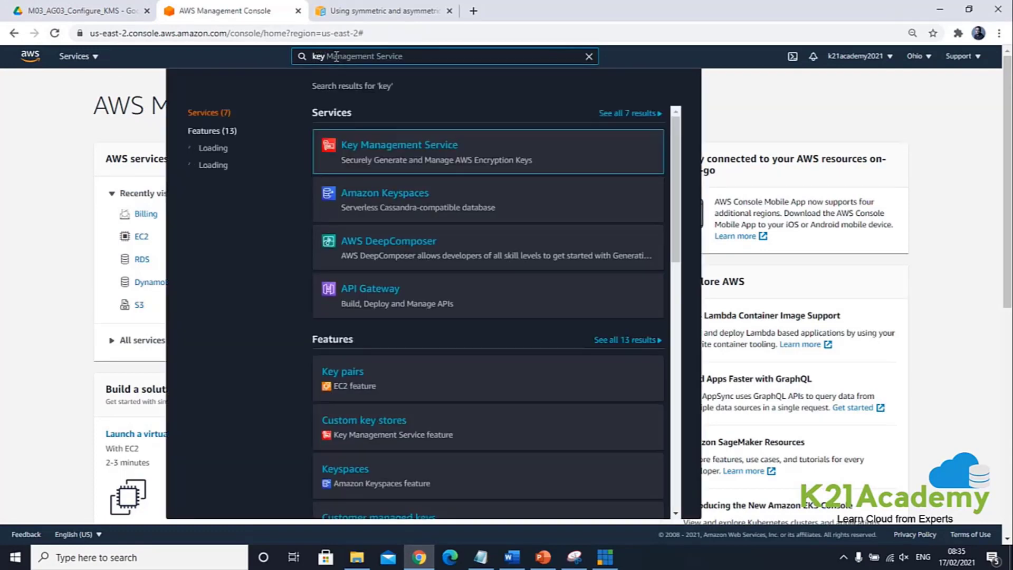
{"action": "left_click", "coordinate": [386, 152]}
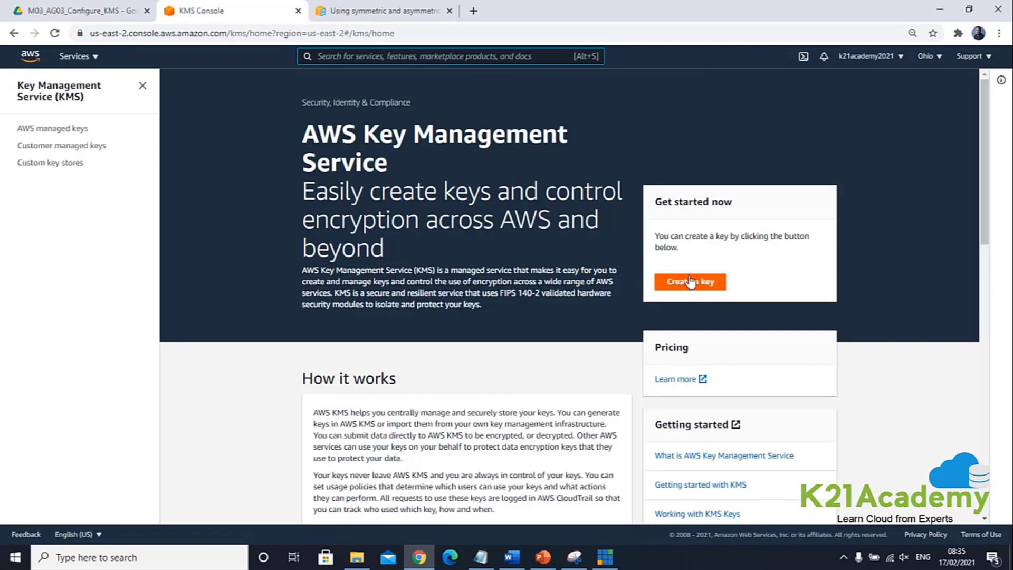
{"action": "left_click", "coordinate": [684, 285]}
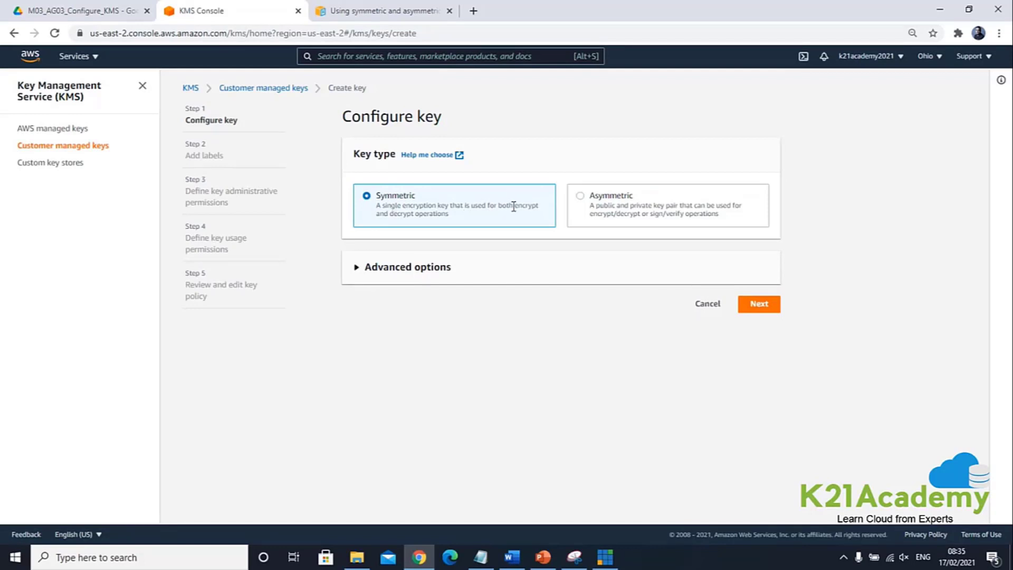
Keep the Symmetric type, compare External and CloudHSM key origins, and settle on KMS
{"action": "left_click_drag", "start_coordinate": [604, 206], "coordinate": [718, 205]}
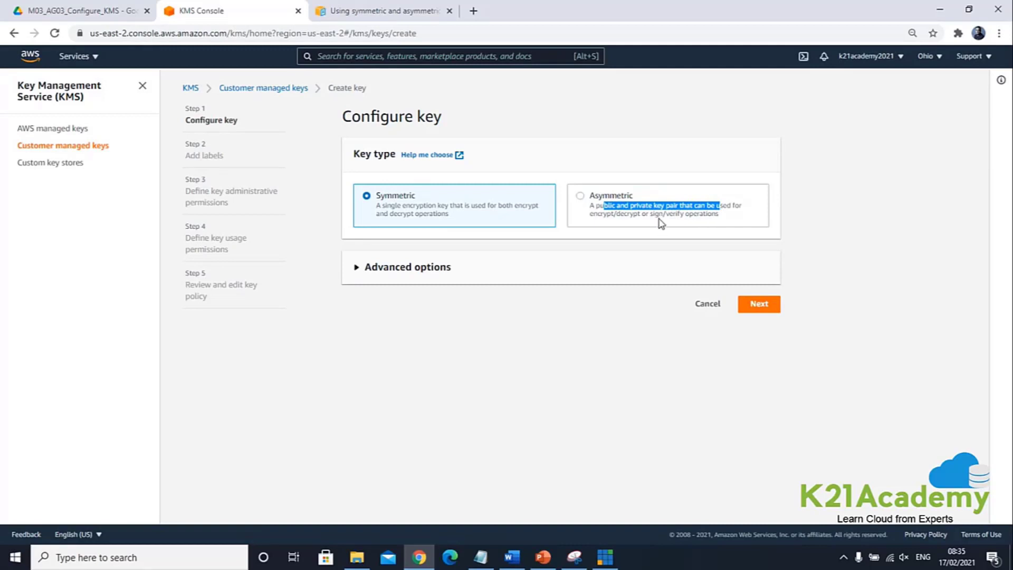
{"action": "left_click_drag", "start_coordinate": [600, 214], "coordinate": [621, 213]}
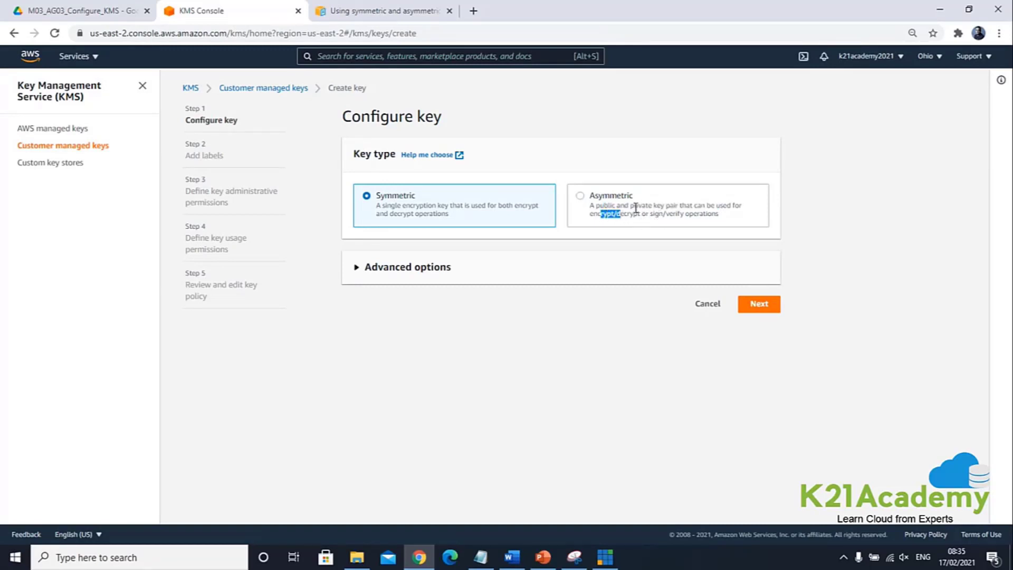
{"action": "left_click_drag", "start_coordinate": [634, 206], "coordinate": [686, 207]}
{"action": "left_click", "coordinate": [355, 270]}
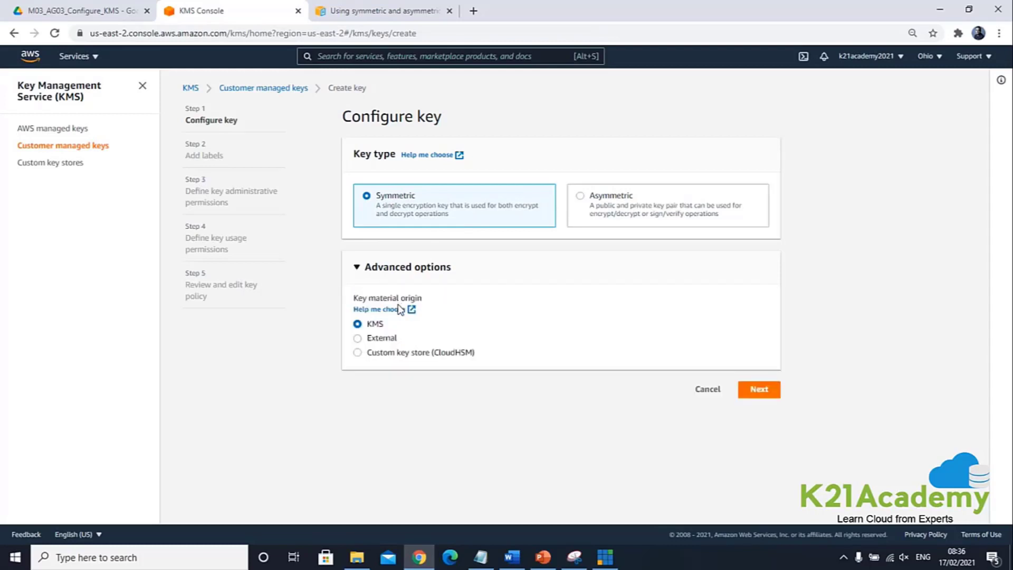
{"action": "left_click_drag", "start_coordinate": [371, 326], "coordinate": [384, 328]}
{"action": "left_click", "coordinate": [359, 341]}
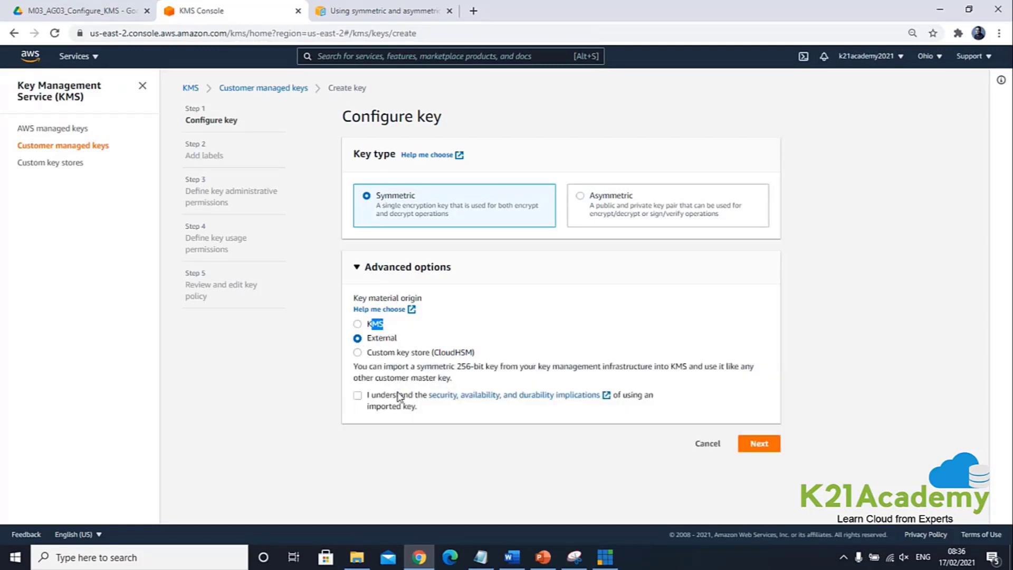
{"action": "left_click_drag", "start_coordinate": [383, 366], "coordinate": [669, 371]}
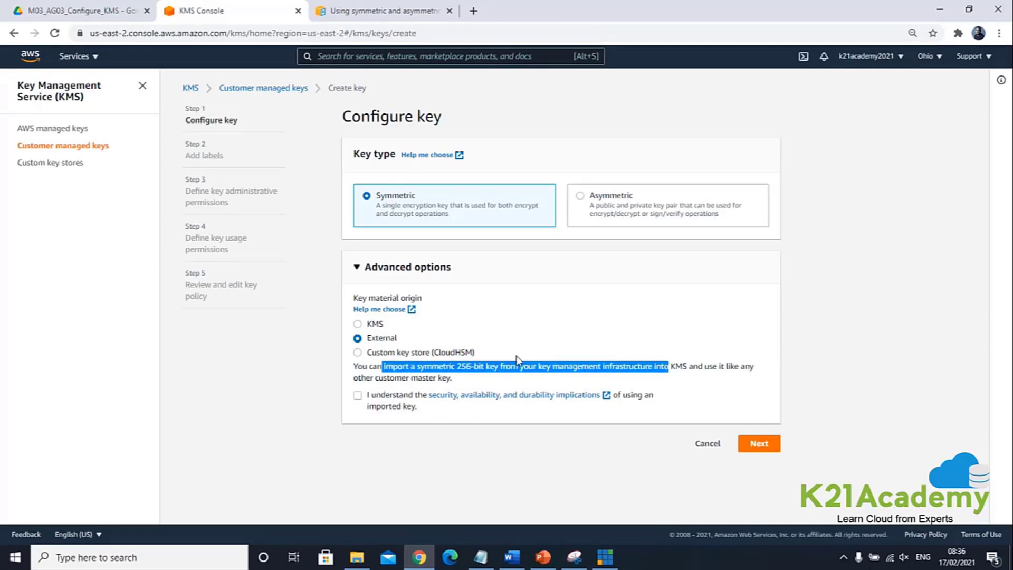
{"action": "left_click", "coordinate": [675, 364]}
{"action": "left_click", "coordinate": [358, 352]}
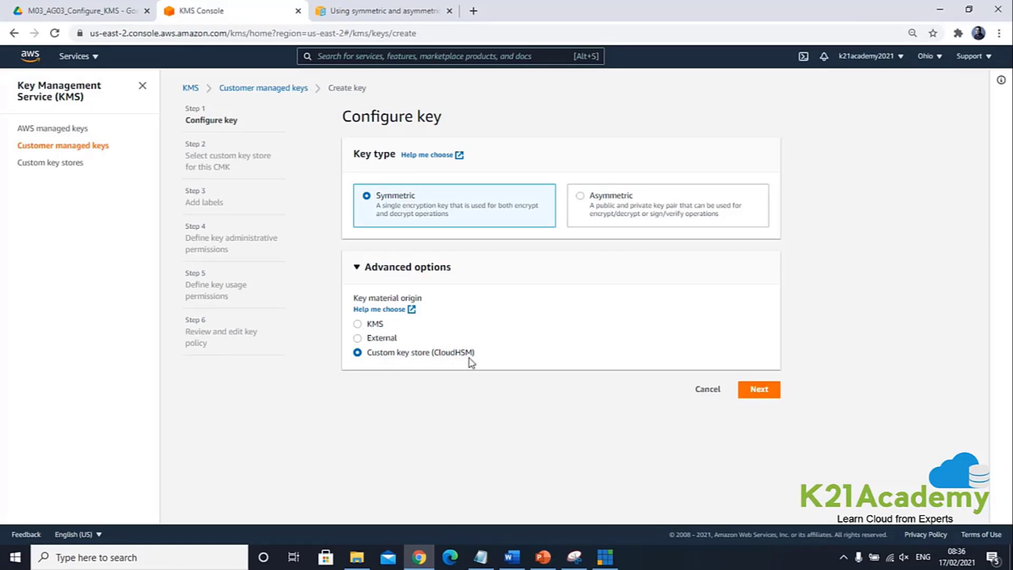
{"action": "left_click_drag", "start_coordinate": [473, 360], "coordinate": [445, 357]}
{"action": "left_click", "coordinate": [358, 326]}
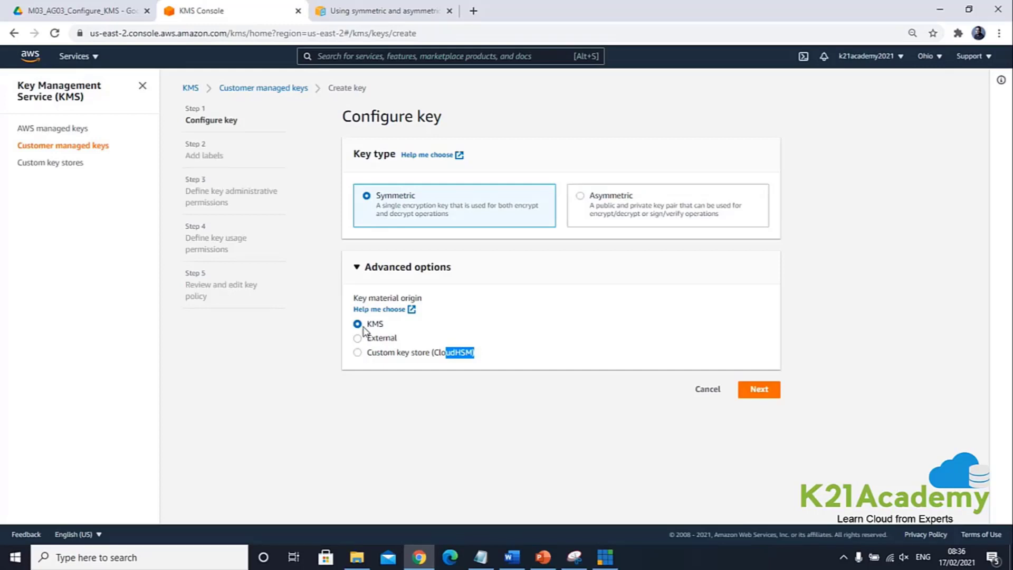
Give the key alias MyDemoKey and description 'MyDemoKey for testing', then continue
{"action": "left_click", "coordinate": [756, 390]}
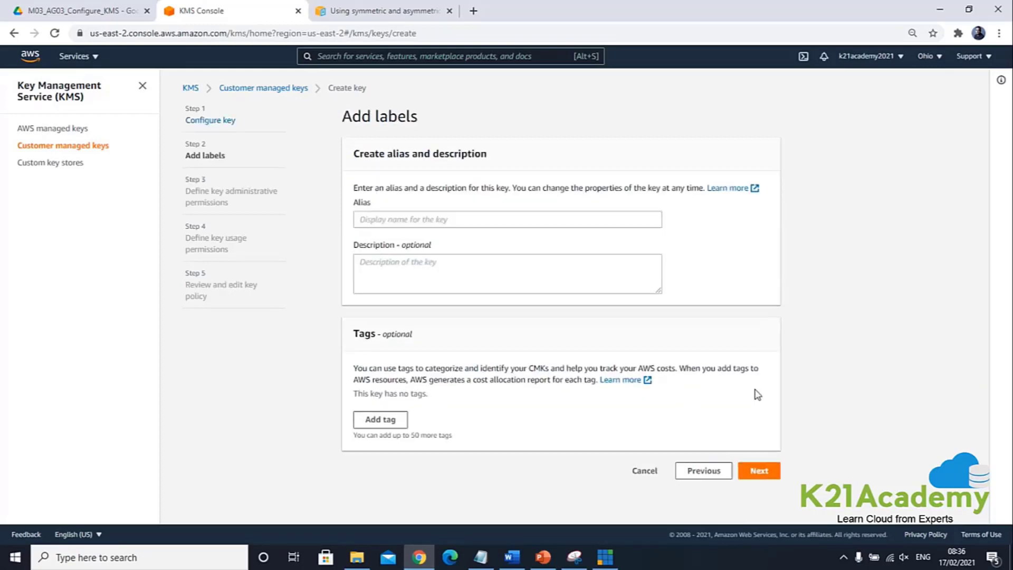
{"action": "left_click", "coordinate": [400, 219]}
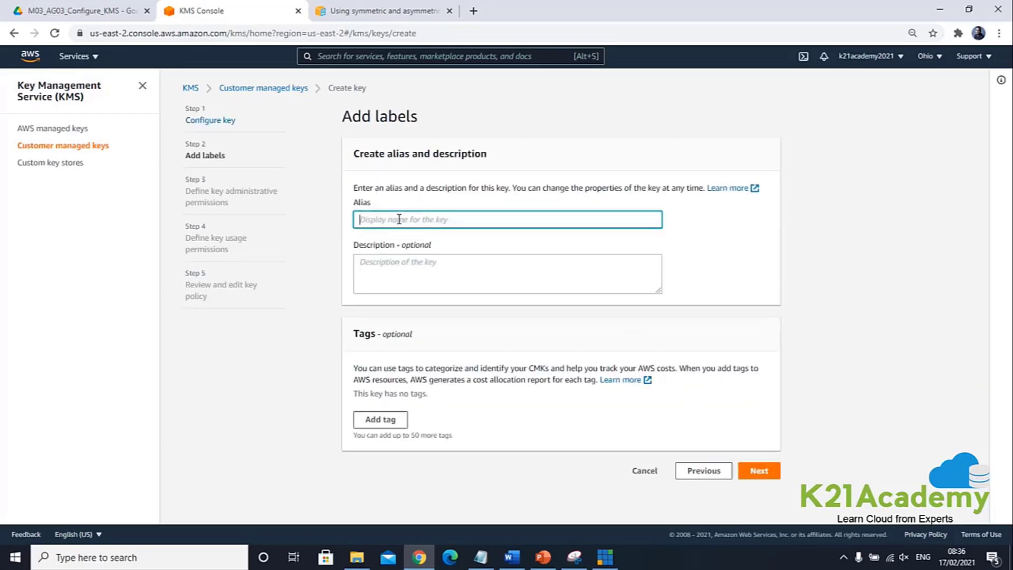
{"action": "type", "text": "MyDemoKe"}
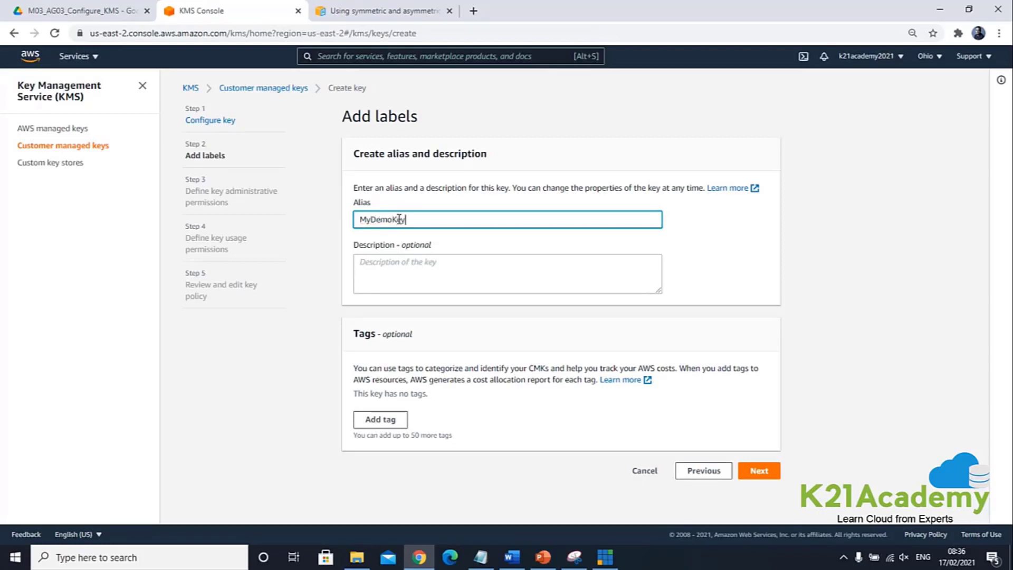
{"action": "type", "text": "y"}
{"action": "left_click_drag", "start_coordinate": [410, 219], "coordinate": [345, 226]}
{"action": "key", "text": "ctrl+c"}
{"action": "left_click", "coordinate": [399, 279]}
{"action": "key", "text": "ctrl+v"}
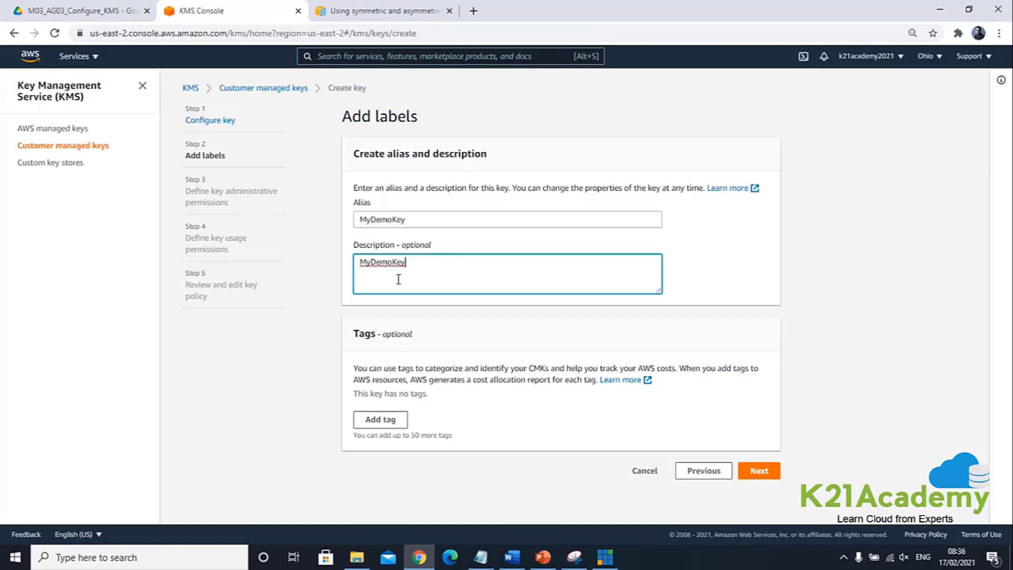
{"action": "type", "text": "for testoing"}
{"action": "key", "text": "BackSpace"}
{"action": "key", "text": "BackSpace"}
{"action": "type", "text": "ng"}
{"action": "left_click", "coordinate": [760, 471]}
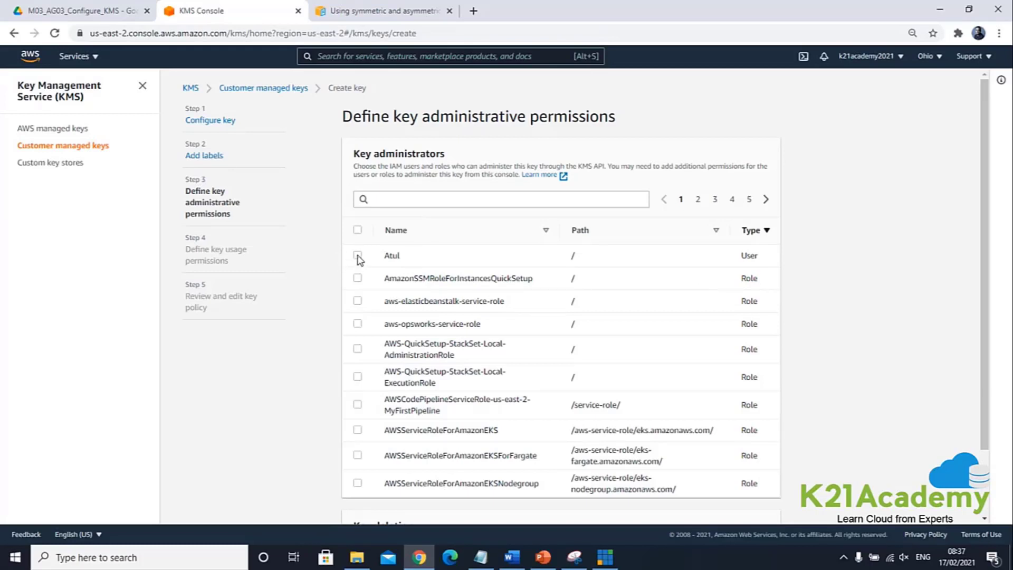
Make the IAM user and AmazonSSMRoleForInstancesQuickSetup key administrators, keeping key deletion allowed
{"action": "left_click_drag", "start_coordinate": [742, 256], "coordinate": [757, 255]}
{"action": "left_click_drag", "start_coordinate": [384, 257], "coordinate": [408, 259]}
{"action": "left_click", "coordinate": [357, 256]}
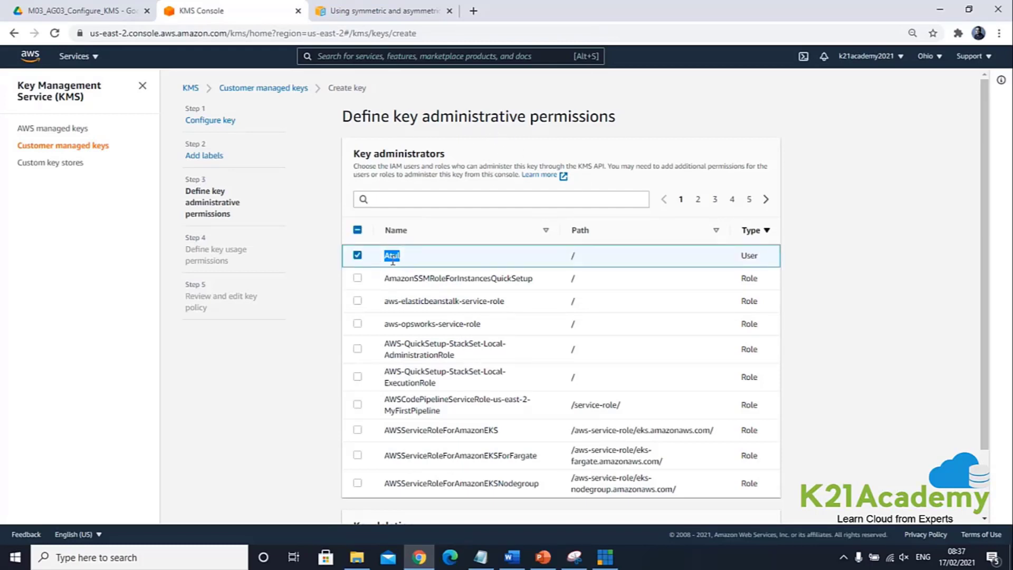
{"action": "left_click", "coordinate": [358, 279]}
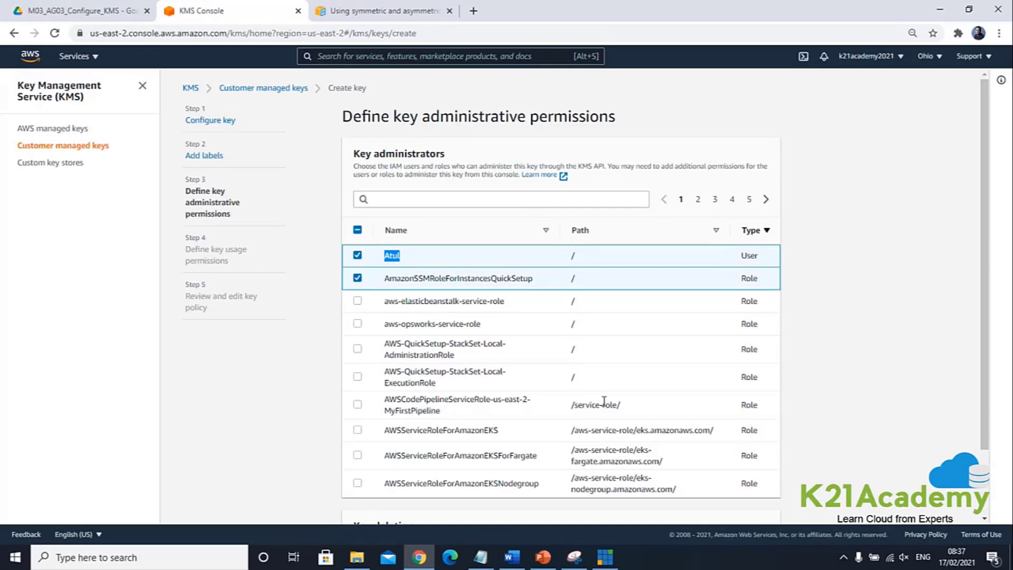
{"action": "scroll", "coordinate": [764, 355], "scroll_direction": "down", "scroll_amount": 2}
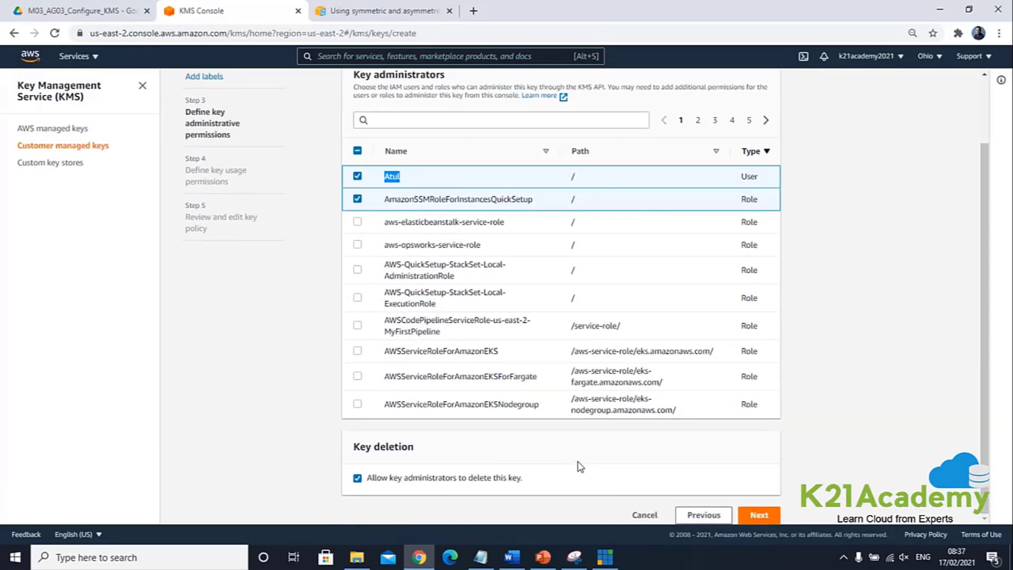
{"action": "left_click", "coordinate": [384, 477]}
{"action": "left_click", "coordinate": [357, 478]}
Grant the IAM user and aws-elasticbeanstalk-service-role permission to use the key
{"action": "left_click", "coordinate": [760, 515]}
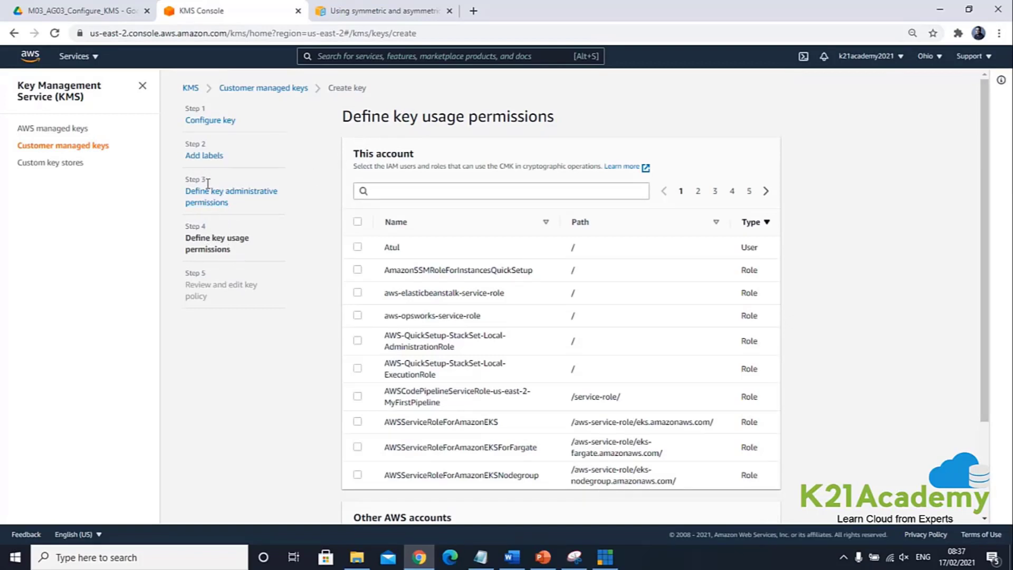
{"action": "left_click_drag", "start_coordinate": [206, 238], "coordinate": [231, 237]}
{"action": "left_click", "coordinate": [357, 246]}
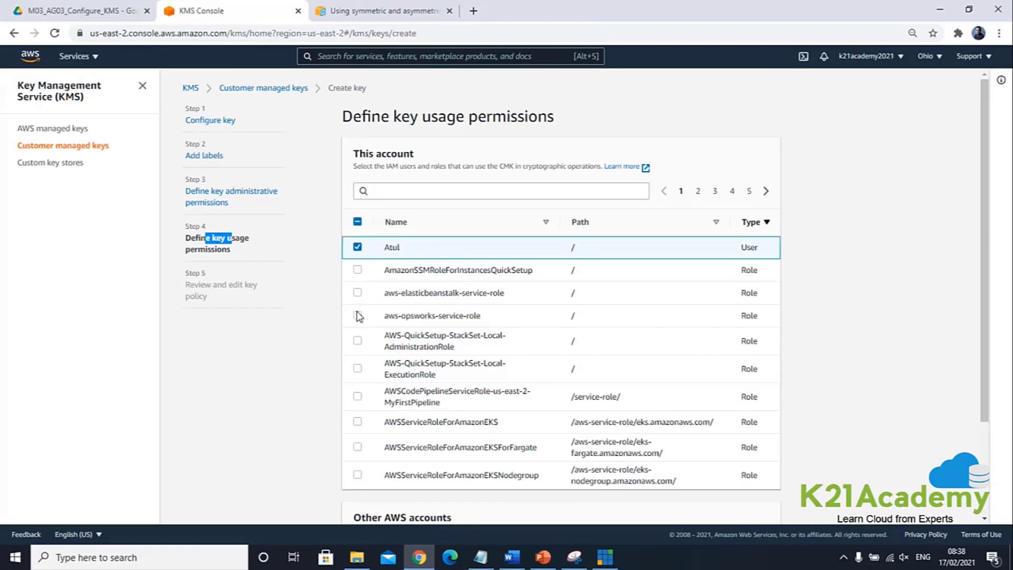
{"action": "left_click", "coordinate": [357, 292]}
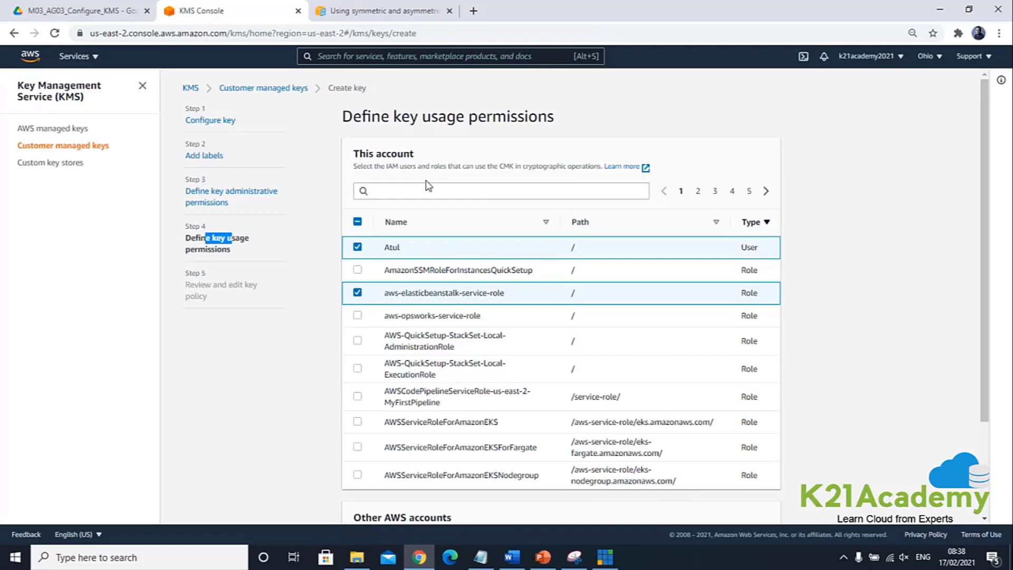
Leave Other AWS accounts empty and continue to the key policy review
{"action": "scroll", "coordinate": [459, 221], "scroll_direction": "down", "scroll_amount": 3}
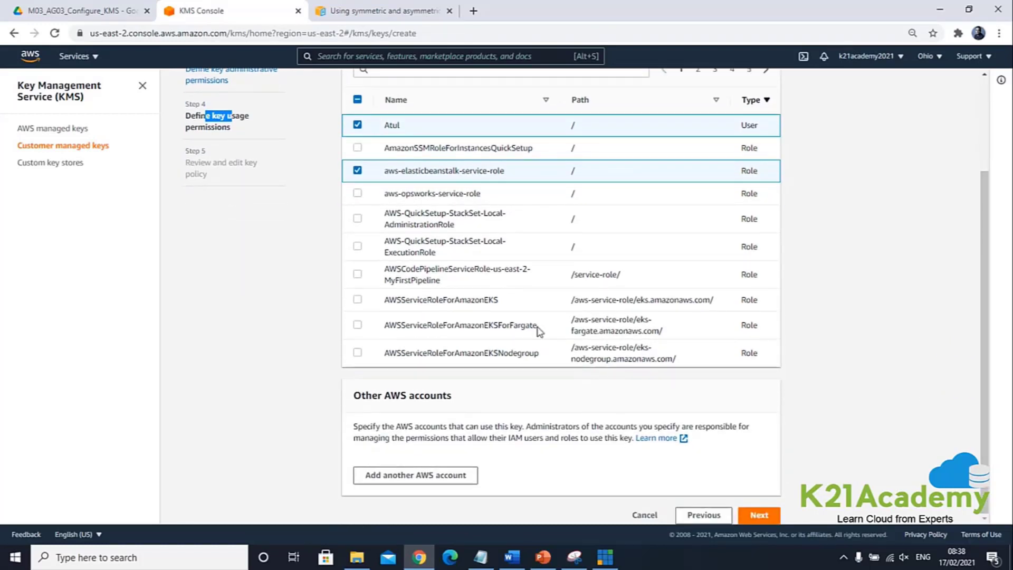
{"action": "left_click_drag", "start_coordinate": [403, 398], "coordinate": [519, 427]}
{"action": "left_click_drag", "start_coordinate": [390, 395], "coordinate": [448, 399]}
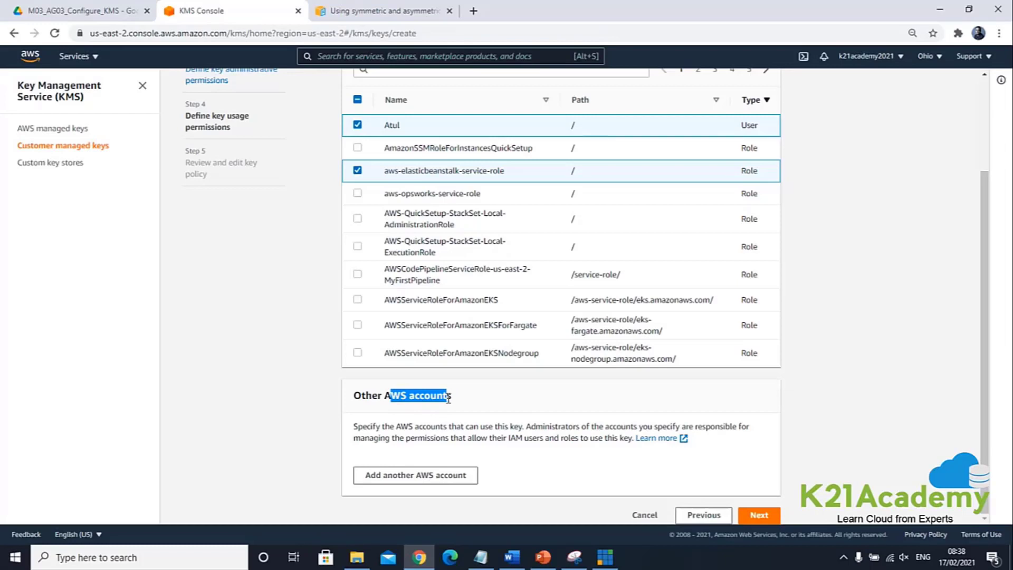
{"action": "left_click", "coordinate": [480, 442]}
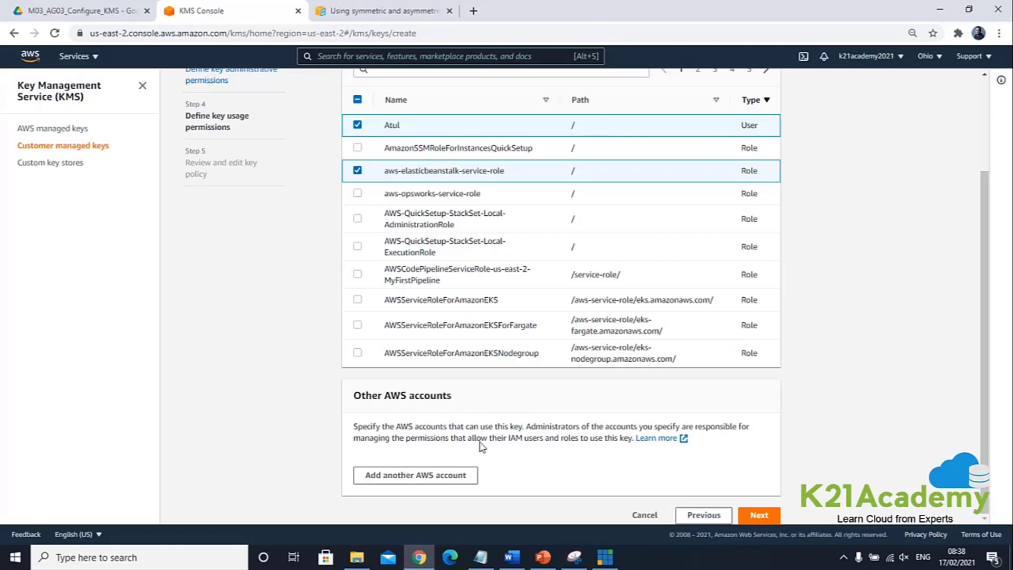
{"action": "left_click", "coordinate": [754, 516]}
{"action": "left_click_drag", "start_coordinate": [423, 116], "coordinate": [680, 126]}
Look over the generated JSON key policy and finish creating MyDemoKey
{"action": "left_click", "coordinate": [448, 119]}
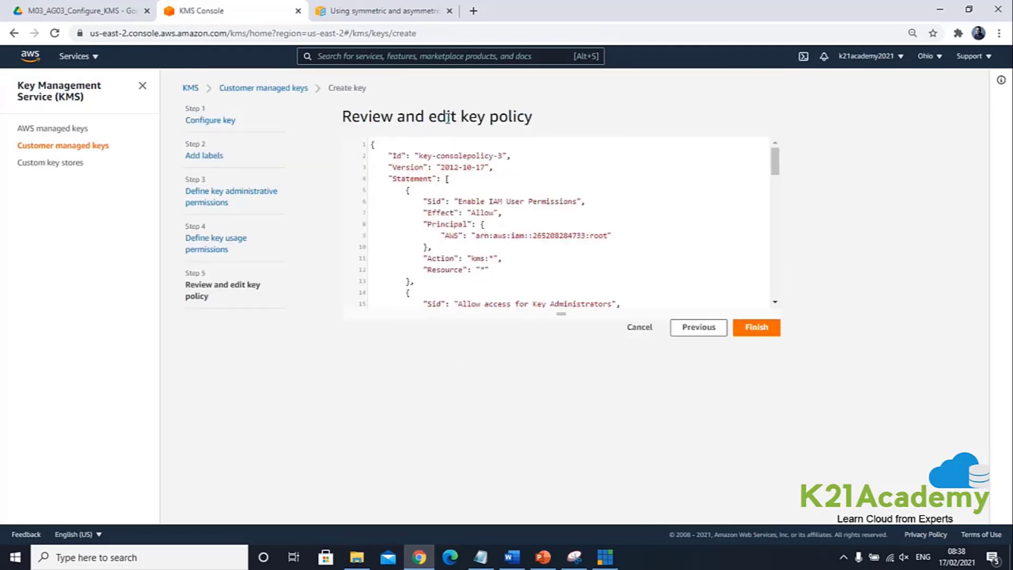
{"action": "left_click_drag", "start_coordinate": [405, 116], "coordinate": [532, 118]}
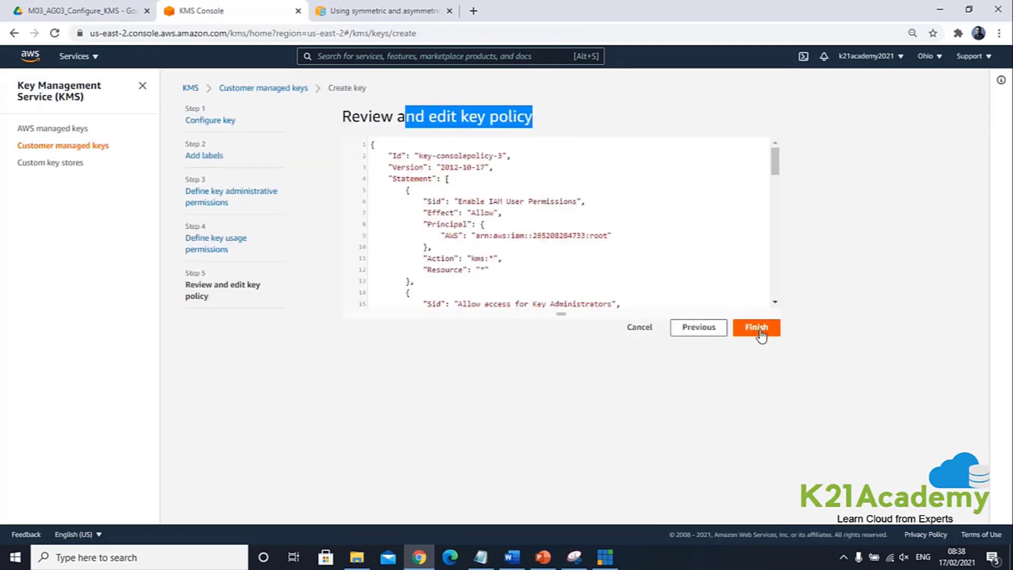
{"action": "left_click", "coordinate": [516, 219]}
{"action": "scroll", "coordinate": [515, 218], "scroll_direction": "down", "scroll_amount": 10}
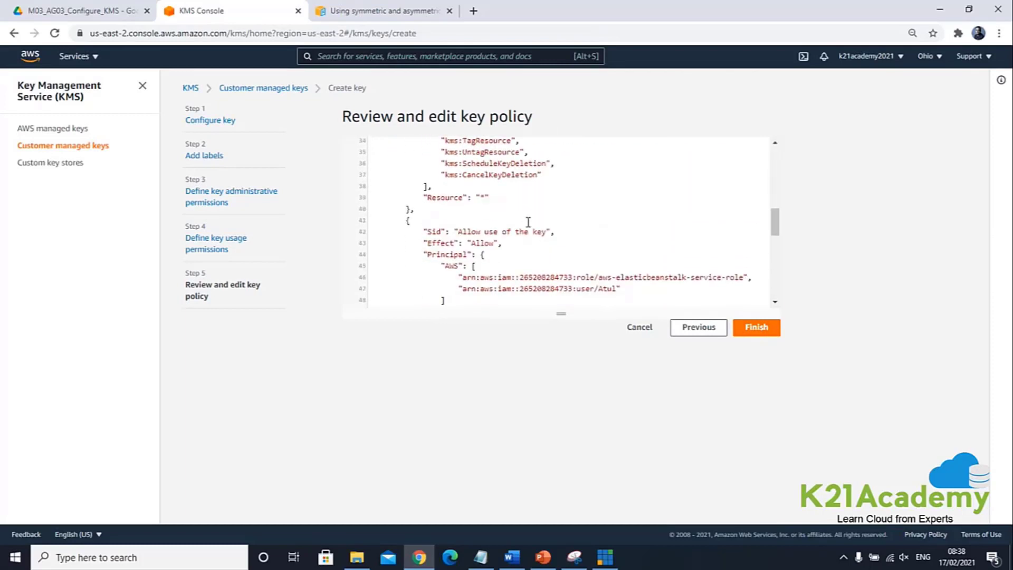
{"action": "left_click", "coordinate": [748, 329]}
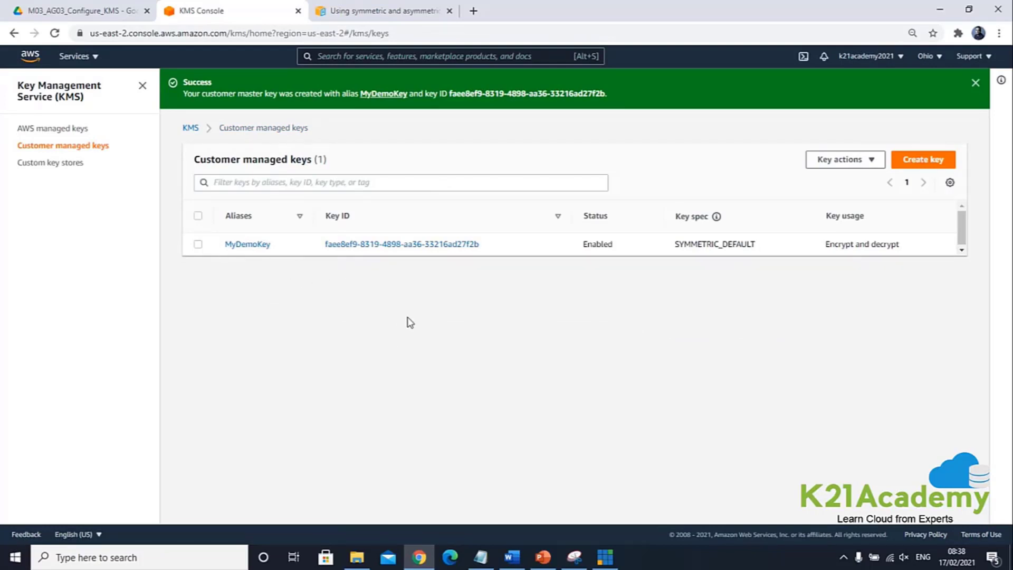
Scroll the Word lab guide down to section 4.2, Assign a KMS Key to S3 Bucket
{"action": "left_click", "coordinate": [512, 557]}
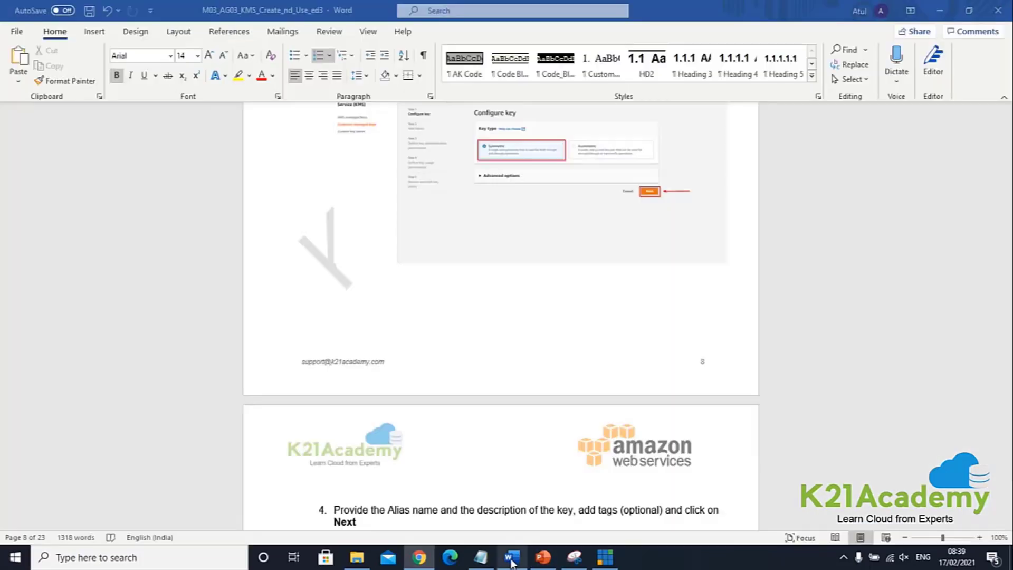
{"action": "scroll", "coordinate": [520, 428], "scroll_direction": "down", "scroll_amount": 20}
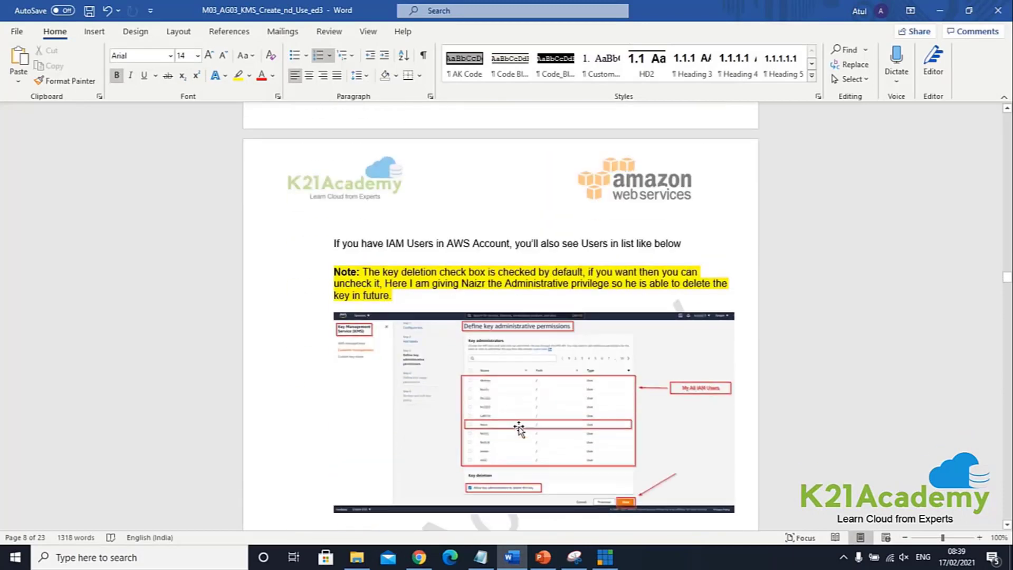
{"action": "scroll", "coordinate": [520, 425], "scroll_direction": "down", "scroll_amount": 20}
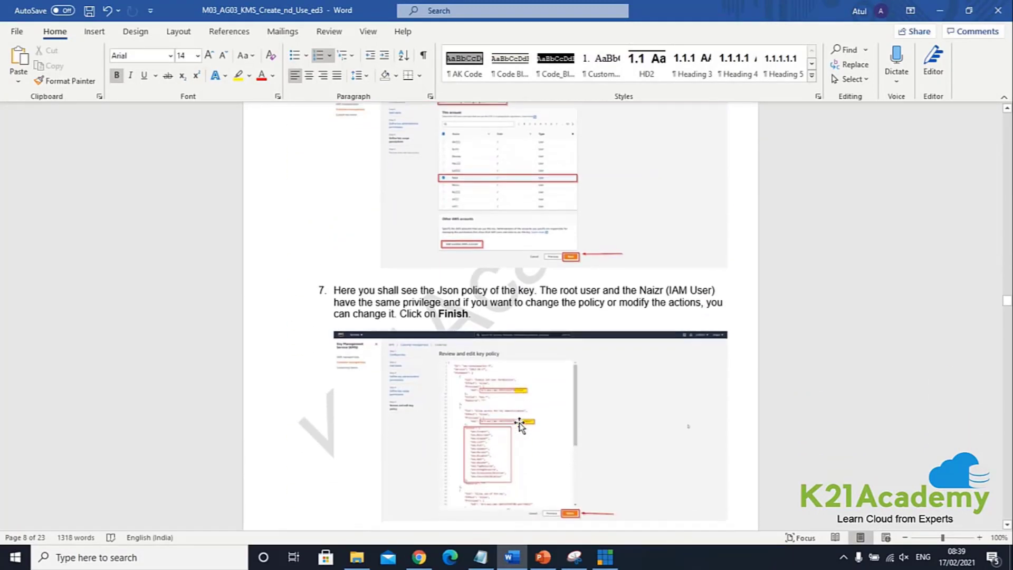
{"action": "scroll", "coordinate": [520, 422], "scroll_direction": "down", "scroll_amount": 20}
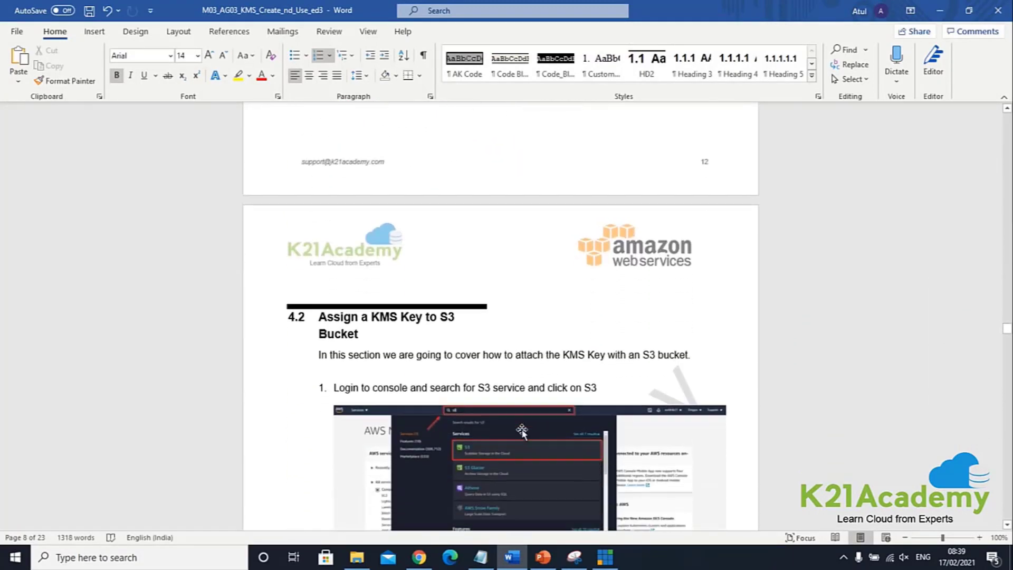
{"action": "left_click", "coordinate": [440, 309]}
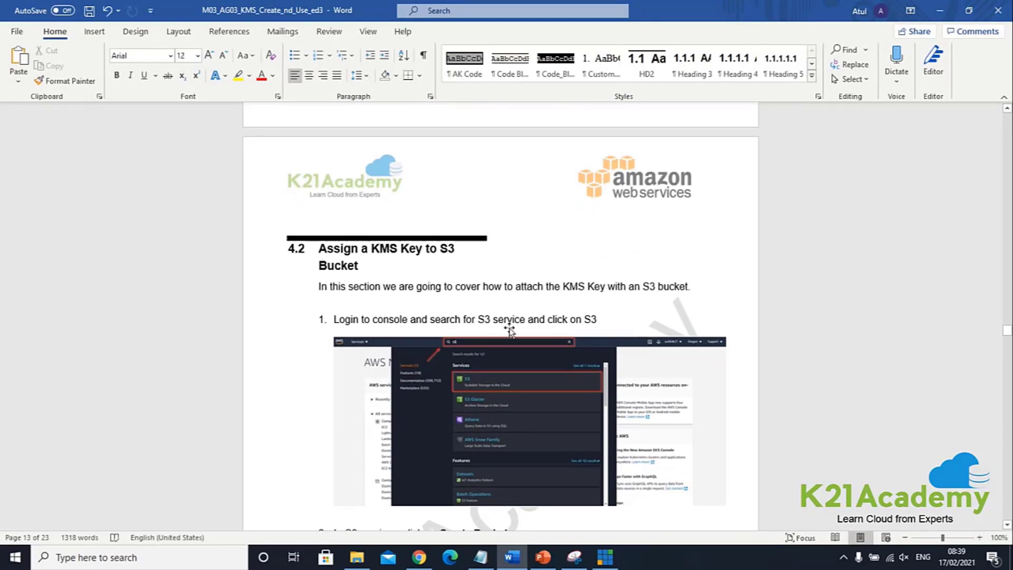
{"action": "scroll", "coordinate": [429, 110], "scroll_direction": "down", "scroll_amount": 3}
{"action": "scroll", "coordinate": [692, 344], "scroll_direction": "down", "scroll_amount": 20}
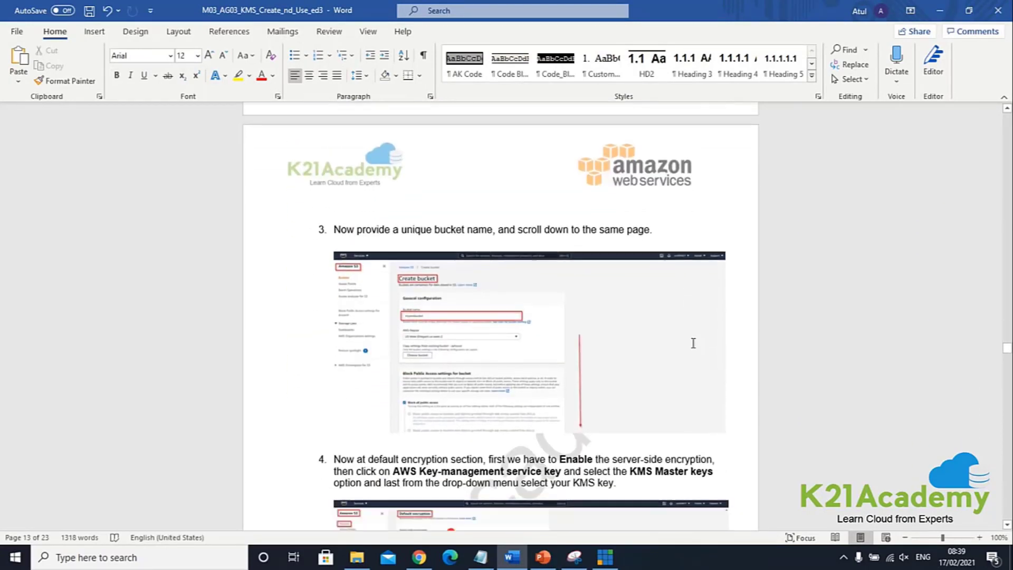
{"action": "scroll", "coordinate": [692, 343], "scroll_direction": "down", "scroll_amount": 10}
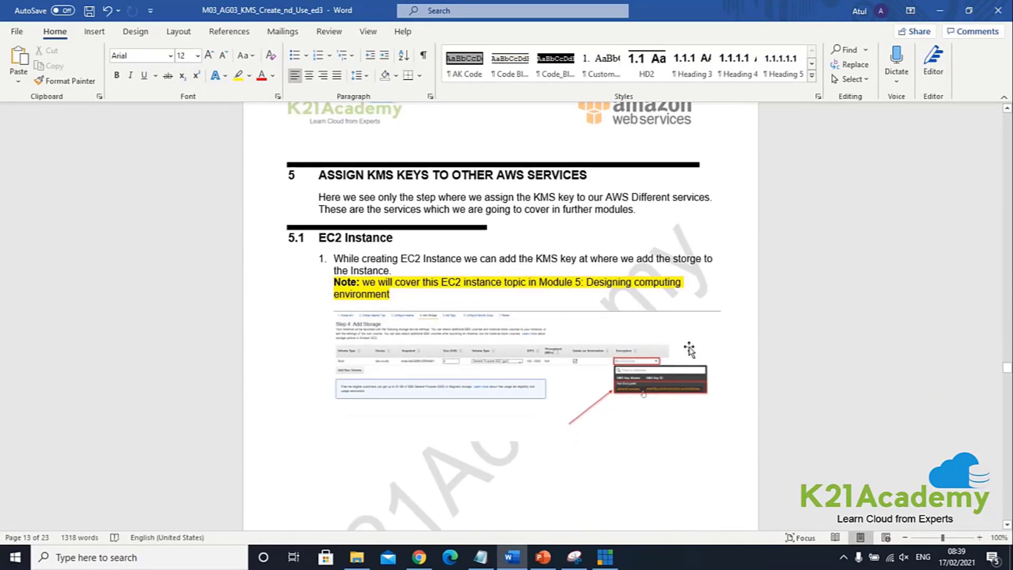
Read through section 4.2's steps, then return to the AWS console in Chrome
{"action": "left_click", "coordinate": [383, 259]}
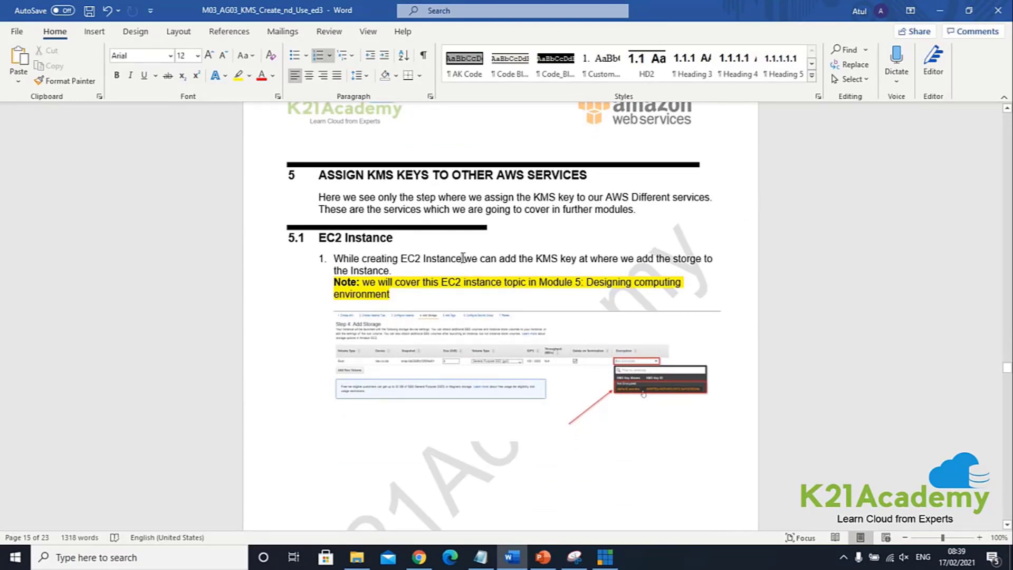
{"action": "scroll", "coordinate": [462, 258], "scroll_direction": "down", "scroll_amount": 10}
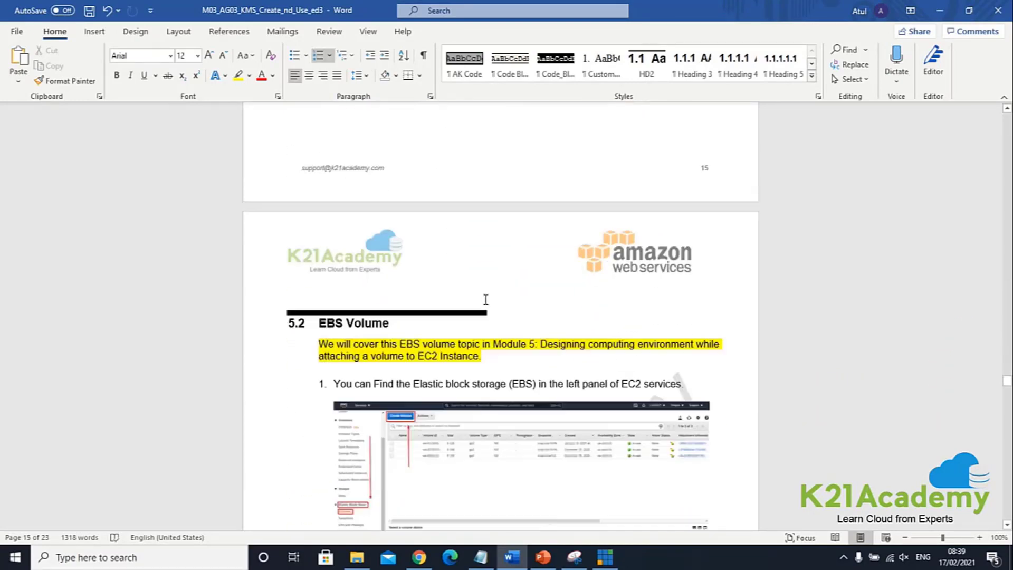
{"action": "left_click", "coordinate": [455, 278]}
{"action": "scroll", "coordinate": [461, 288], "scroll_direction": "down", "scroll_amount": 10}
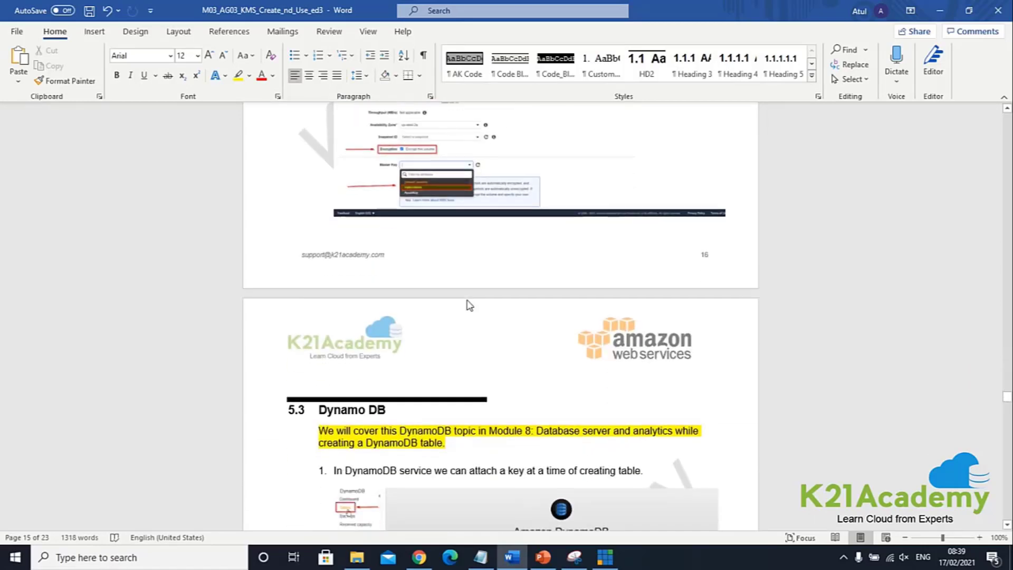
{"action": "scroll", "coordinate": [461, 298], "scroll_direction": "down", "scroll_amount": 15}
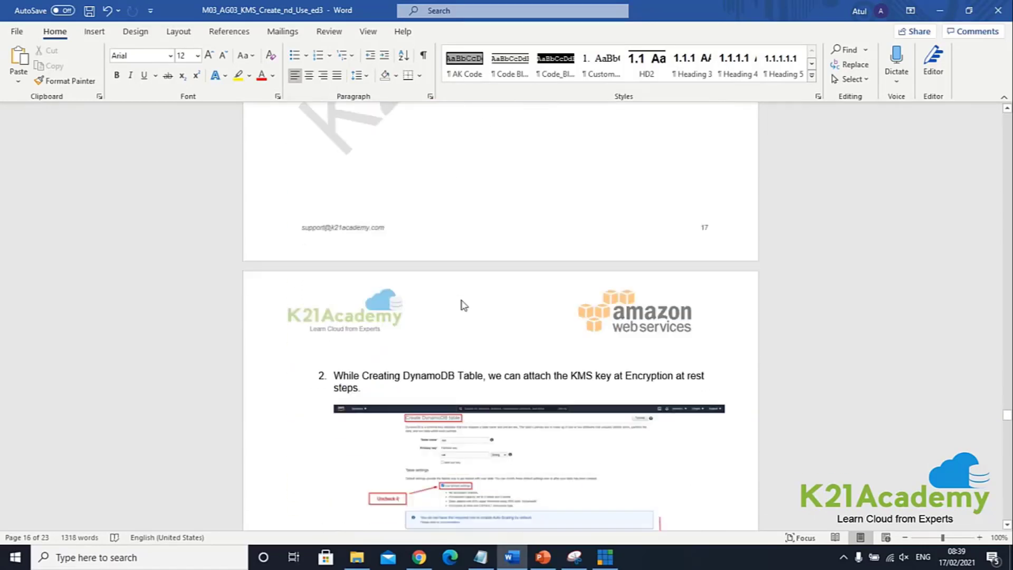
{"action": "scroll", "coordinate": [463, 302], "scroll_direction": "down", "scroll_amount": 10}
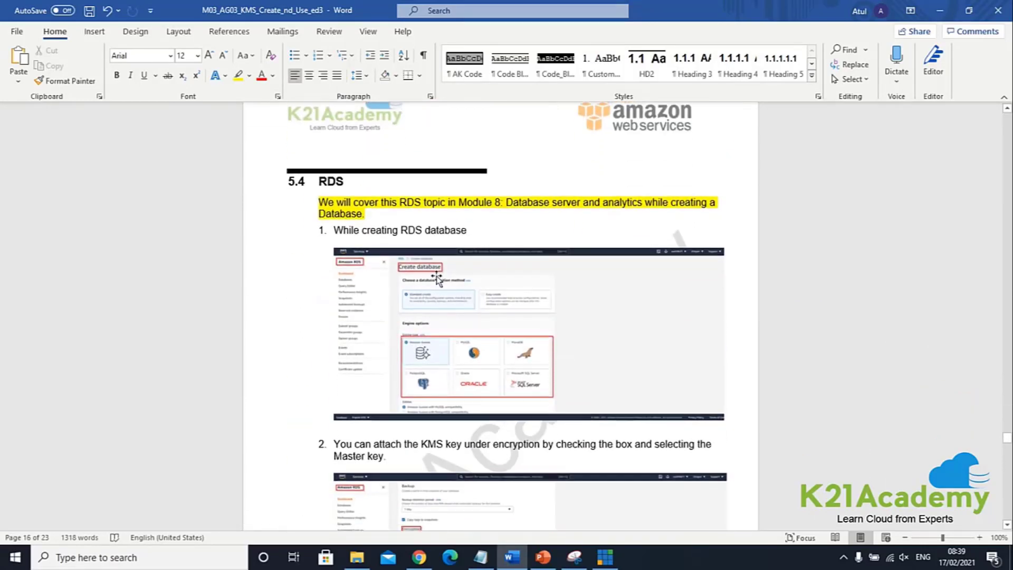
{"action": "scroll", "coordinate": [450, 245], "scroll_direction": "down", "scroll_amount": 10}
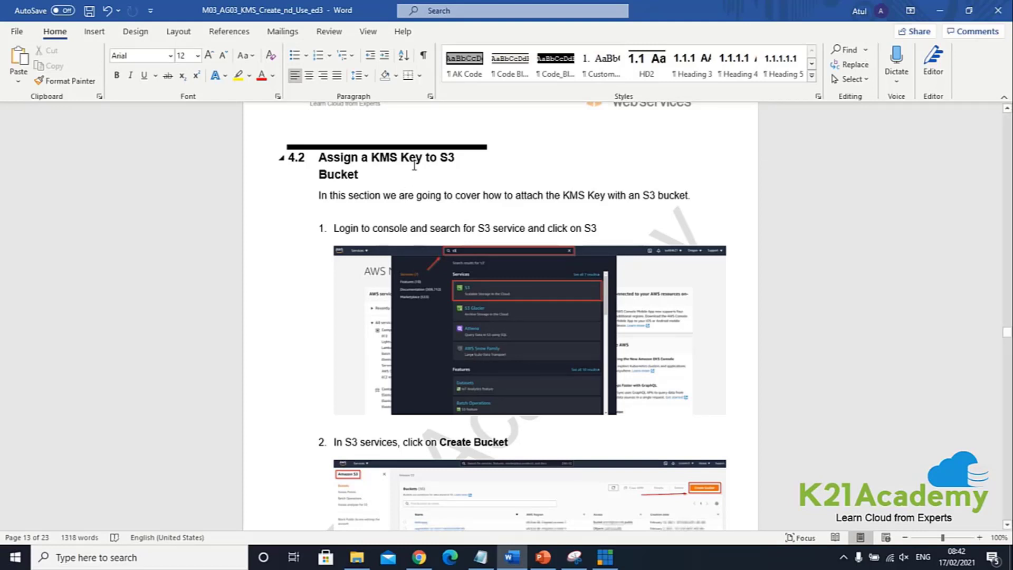
{"action": "left_click", "coordinate": [418, 557]}
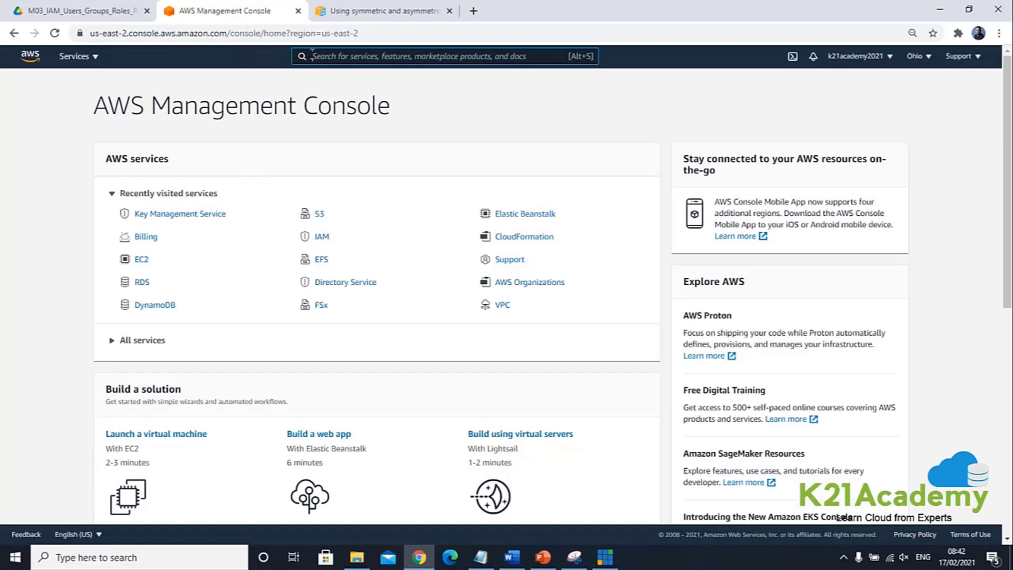
Search for Key Management Service and list the nine AWS managed keys in KMS
{"action": "type", "text": "KM"}
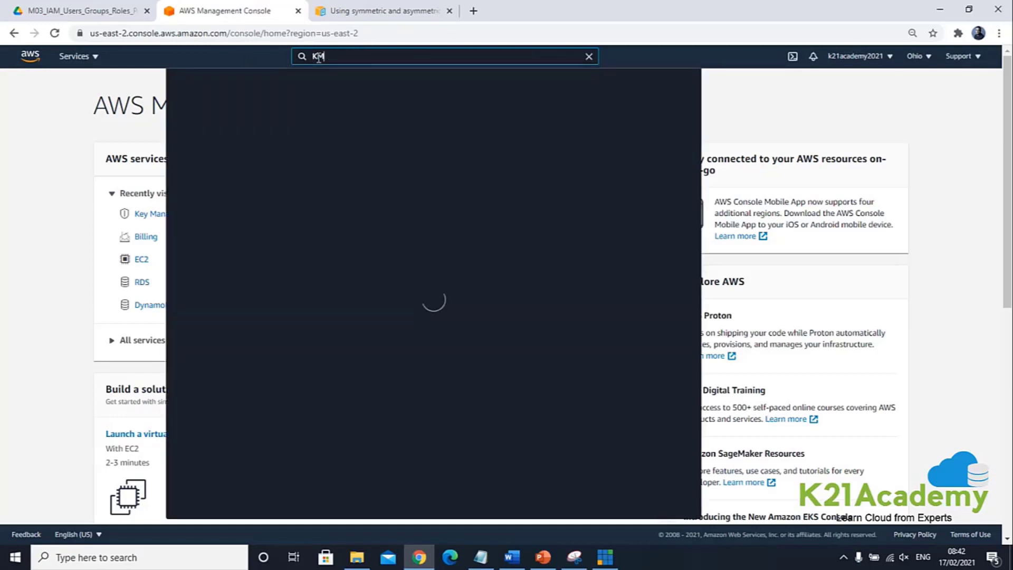
{"action": "key", "text": "BackSpace"}
{"action": "type", "text": "ey M"}
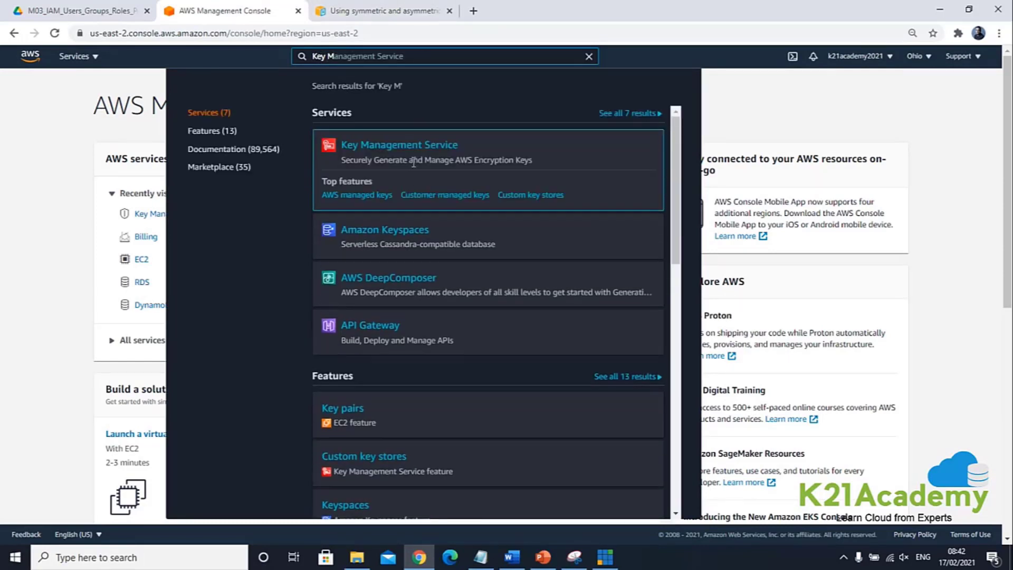
{"action": "left_click", "coordinate": [411, 152]}
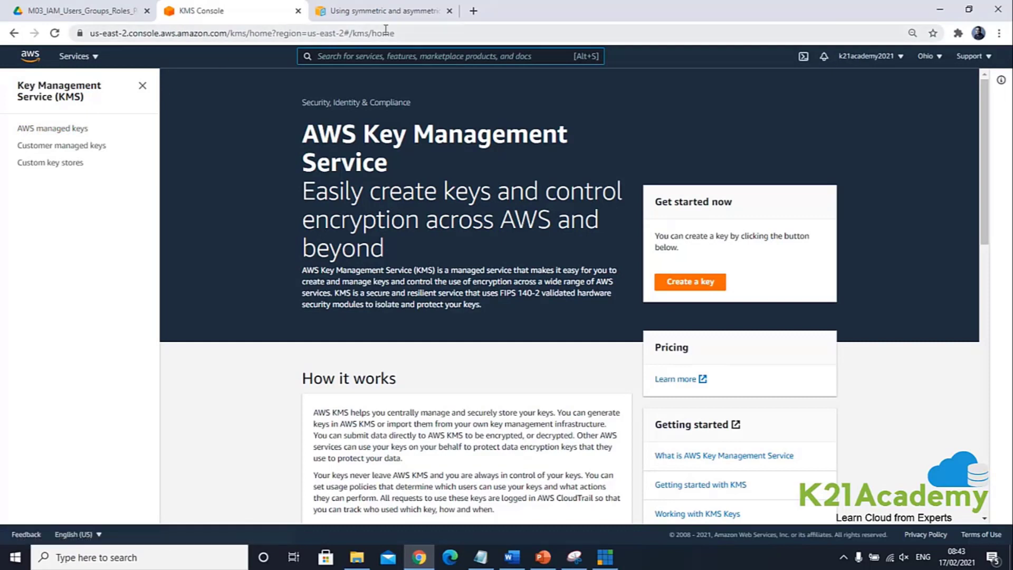
{"action": "left_click", "coordinate": [53, 130]}
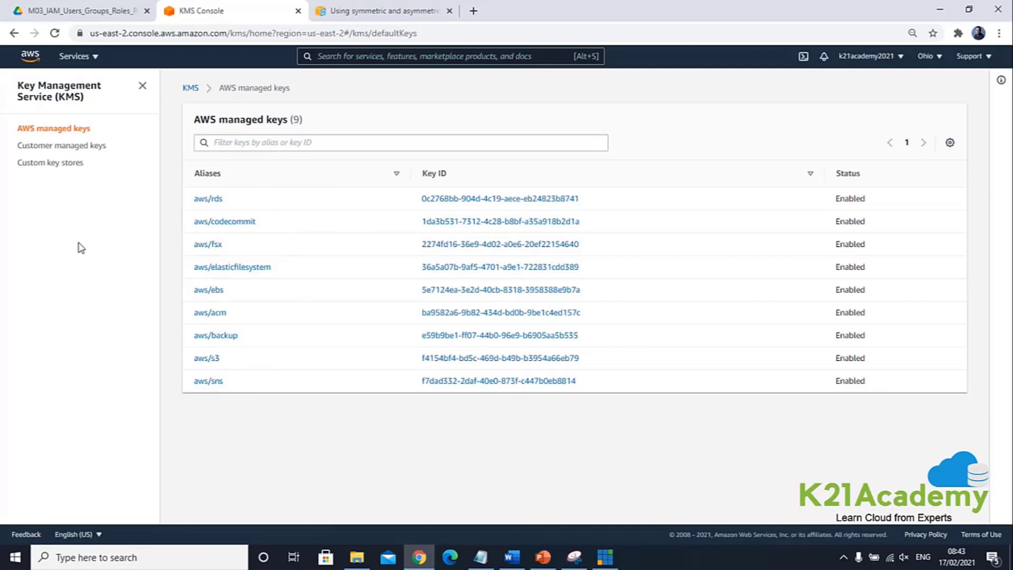
Review MyDemoKey and mykmsdemo and their key actions unchanged, then view the empty Custom key stores page
{"action": "left_click", "coordinate": [53, 148]}
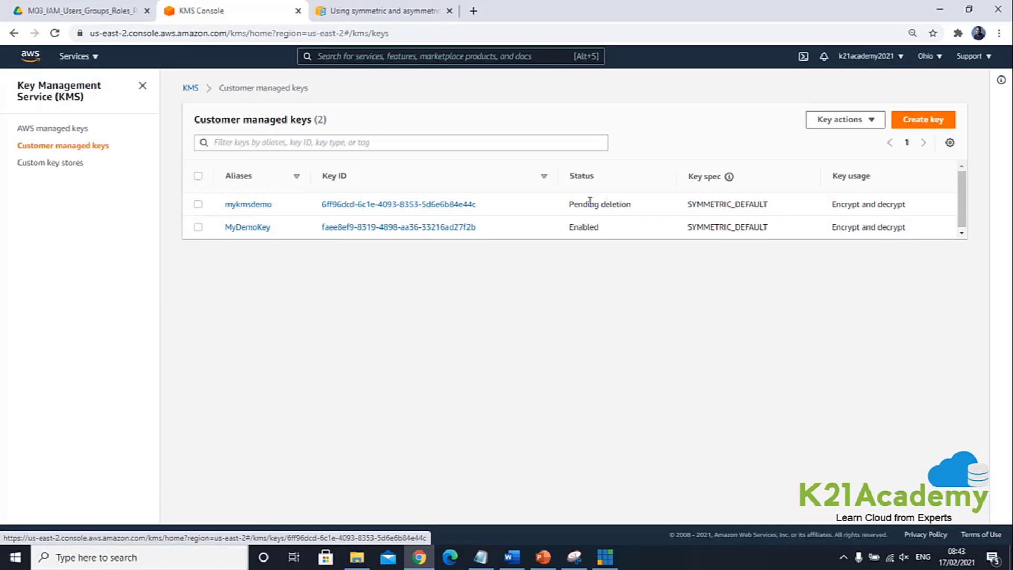
{"action": "left_click_drag", "start_coordinate": [569, 203], "coordinate": [631, 206]}
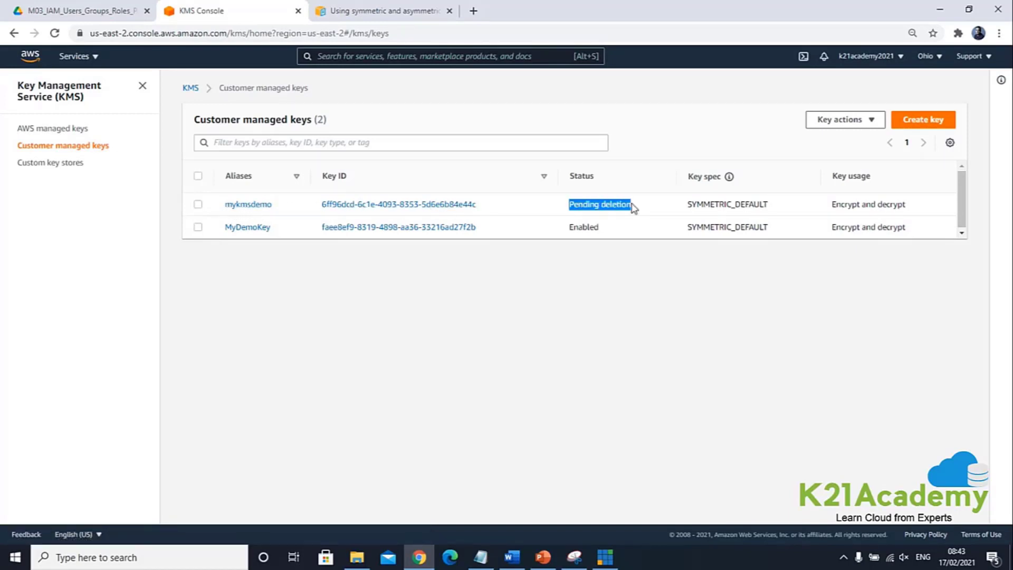
{"action": "left_click", "coordinate": [198, 228]}
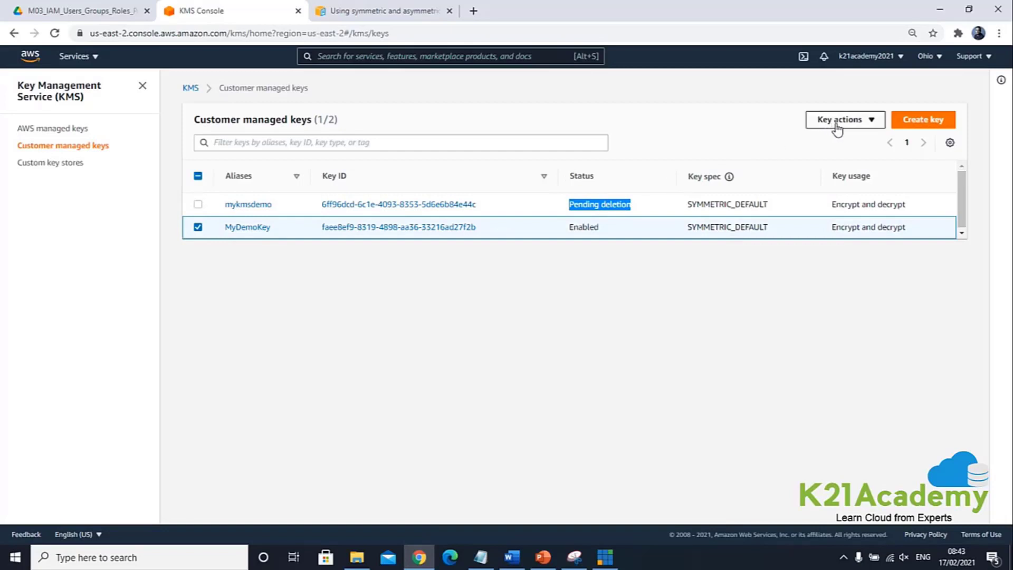
{"action": "left_click", "coordinate": [865, 125]}
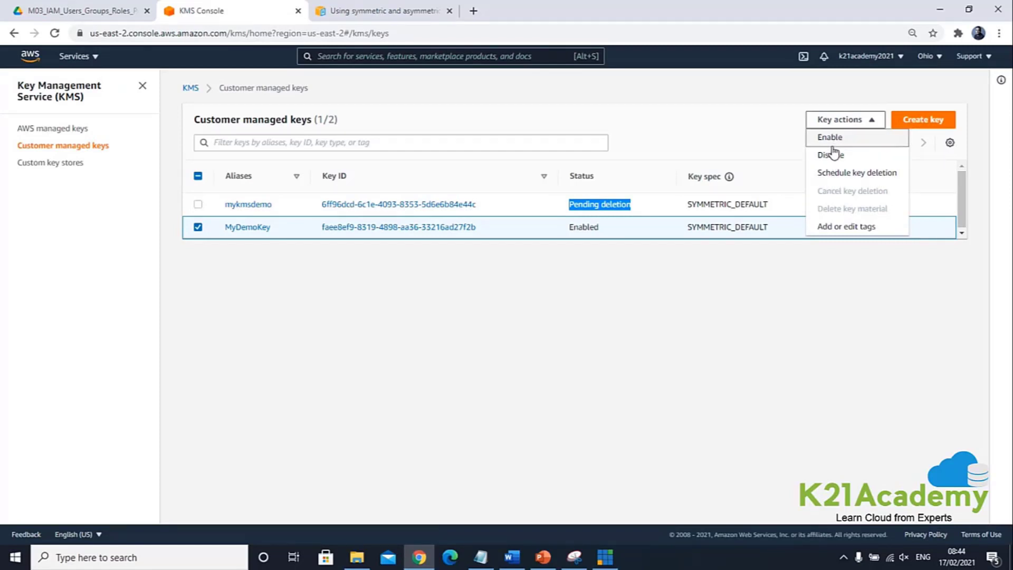
{"action": "left_click", "coordinate": [198, 204]}
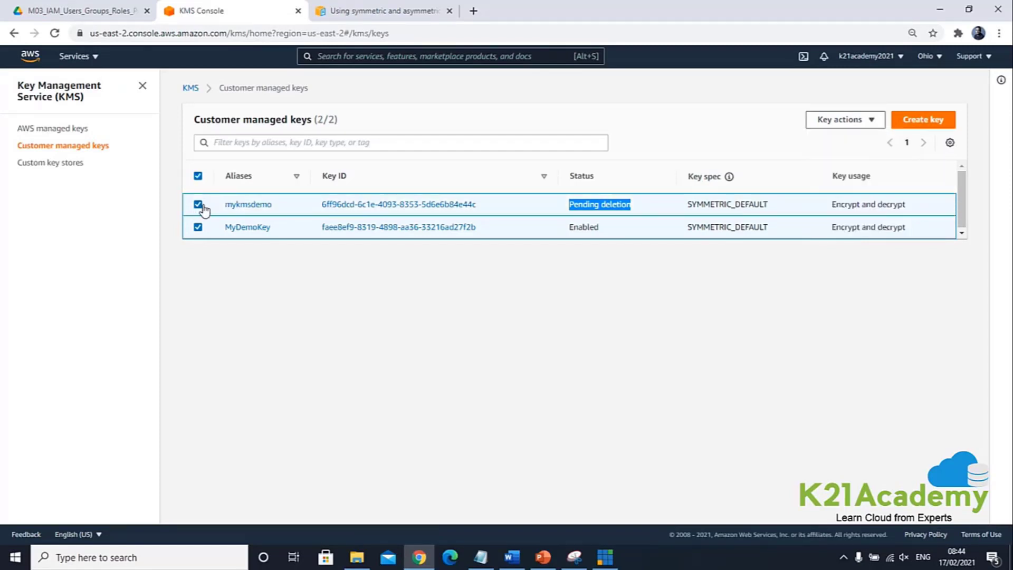
{"action": "left_click", "coordinate": [197, 227]}
{"action": "left_click", "coordinate": [869, 120]}
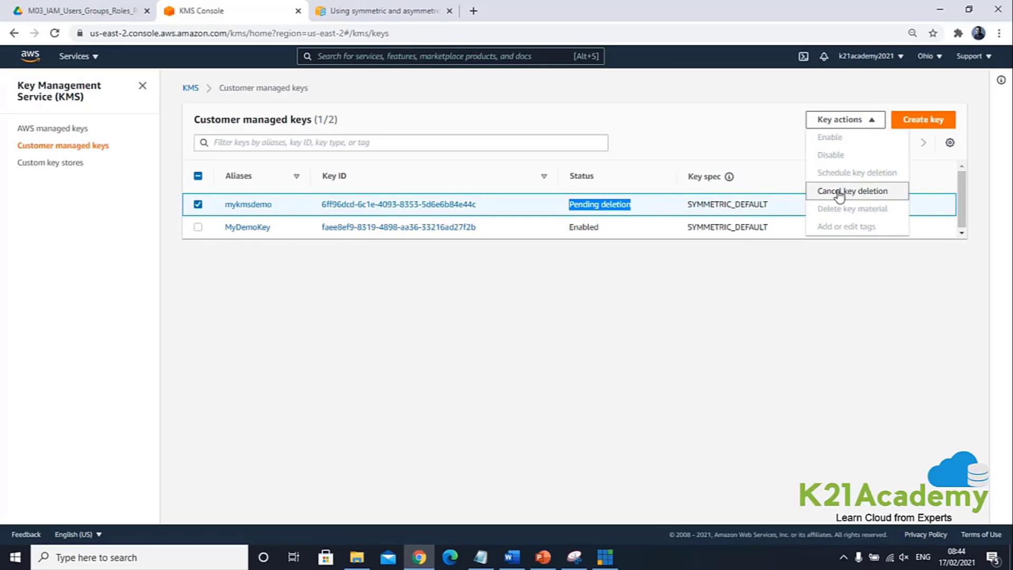
{"action": "left_click", "coordinate": [590, 290]}
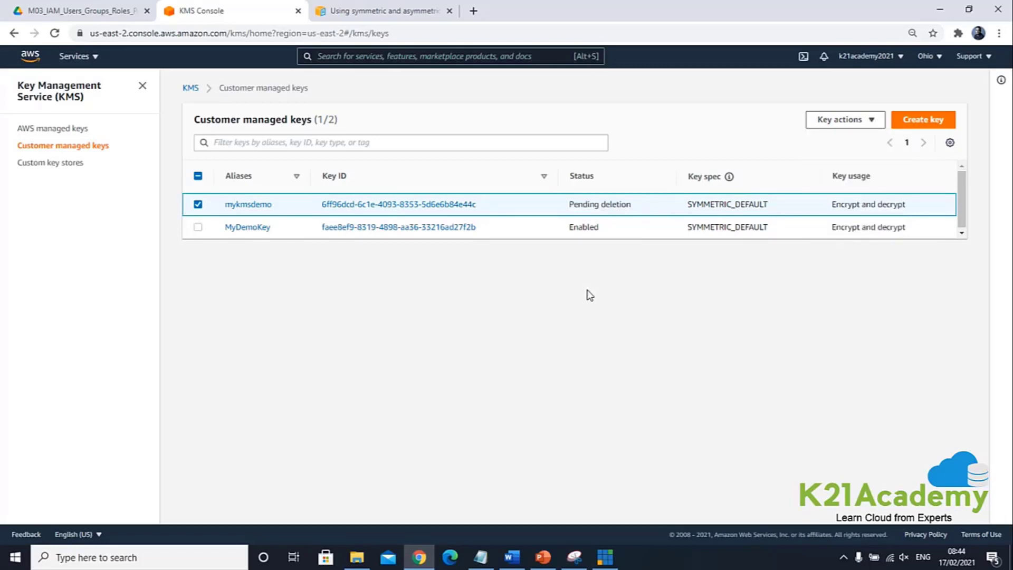
{"action": "left_click", "coordinate": [70, 165]}
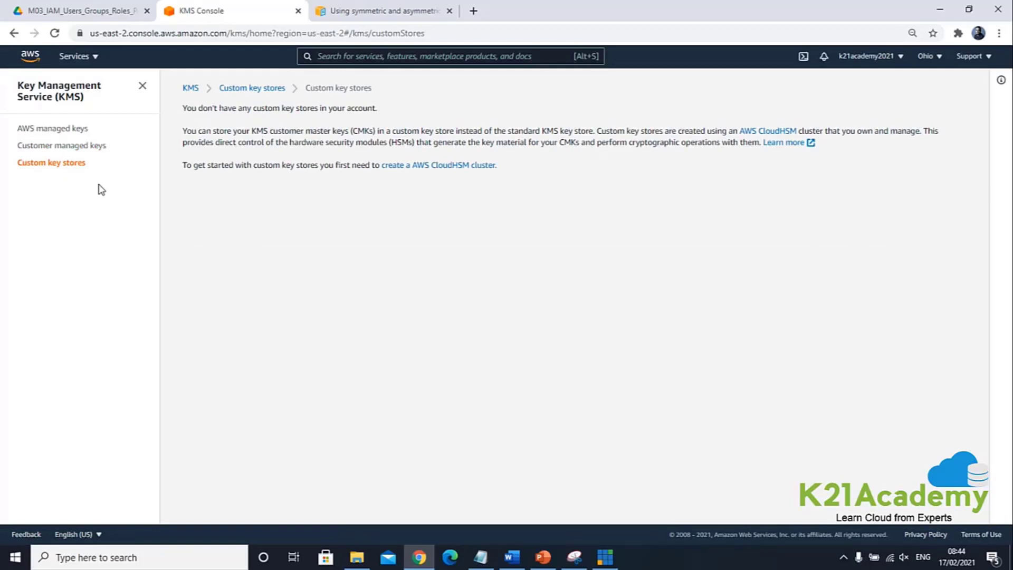
Revisit Customer managed keys and Custom key stores, then search the console for S3
{"action": "left_click", "coordinate": [78, 146]}
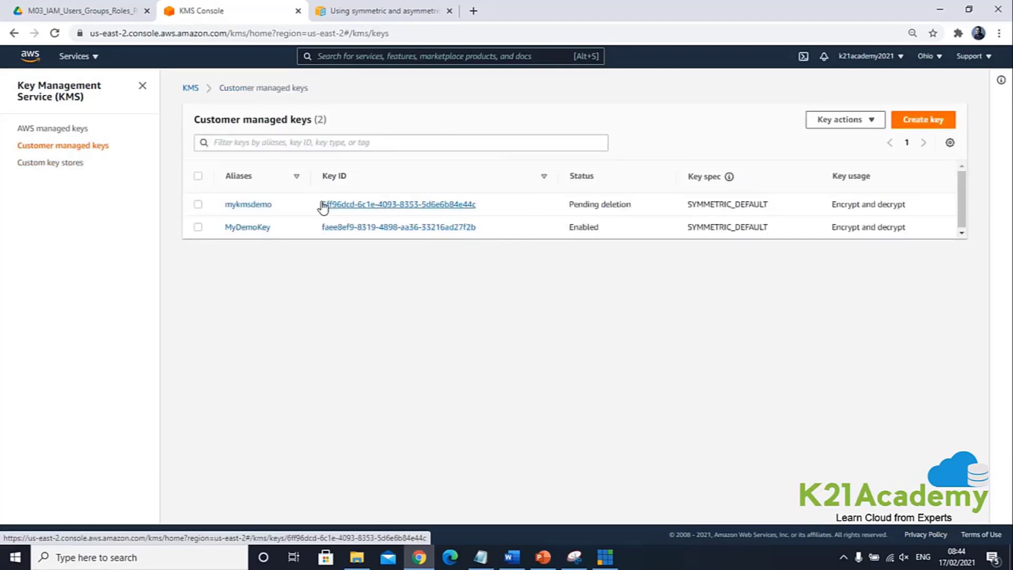
{"action": "left_click", "coordinate": [78, 173]}
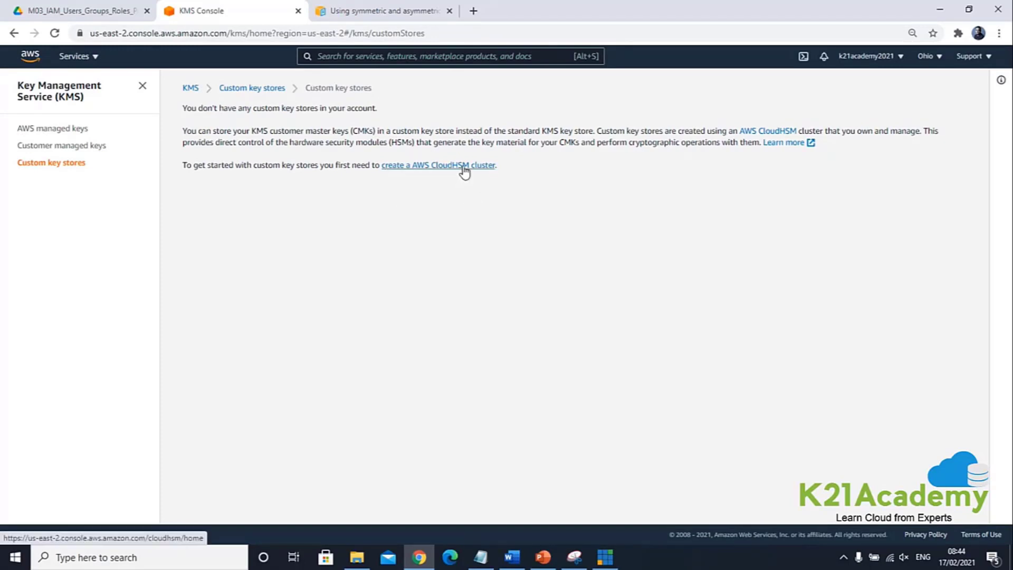
{"action": "left_click", "coordinate": [66, 147]}
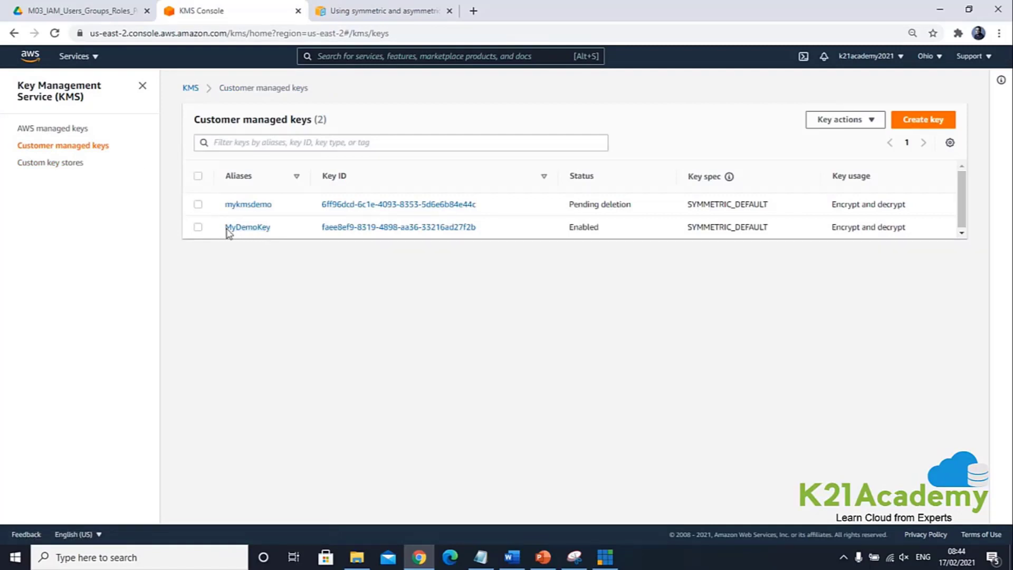
{"action": "left_click", "coordinate": [327, 53]}
{"action": "type", "text": "S3"}
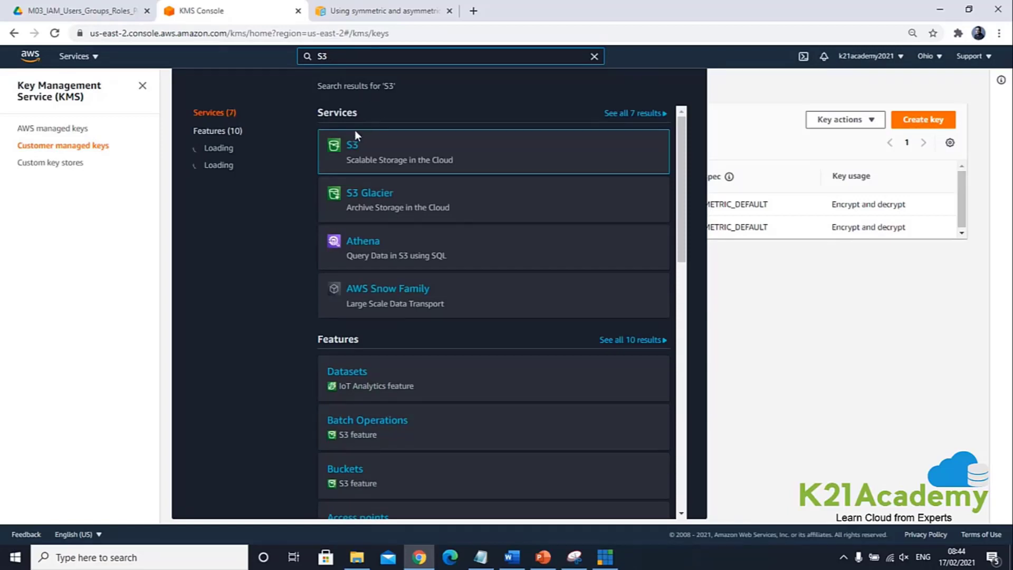
Open the S3 console and start a new bucket in US East (Ohio)
{"action": "left_click", "coordinate": [351, 147]}
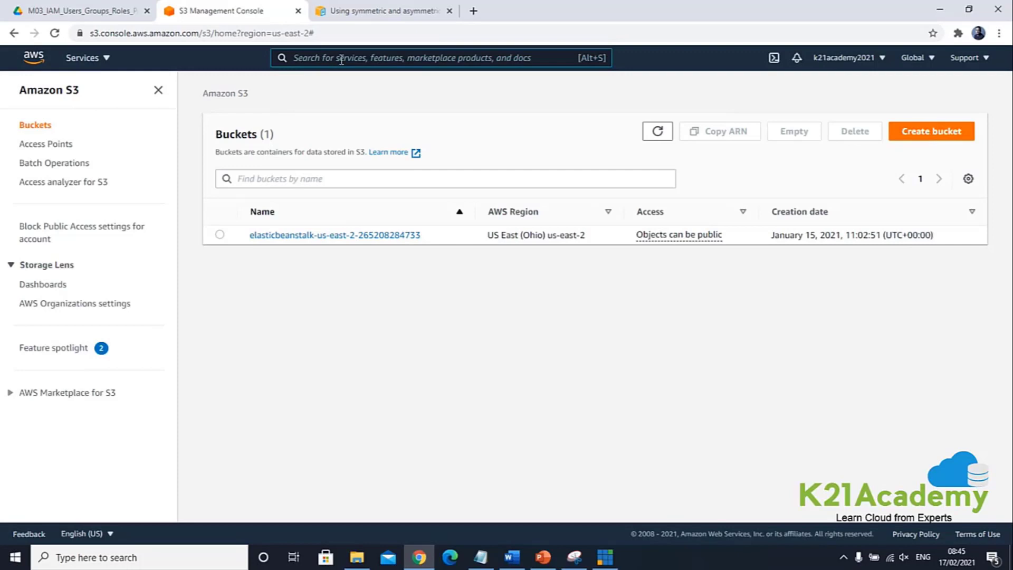
{"action": "left_click", "coordinate": [919, 131]}
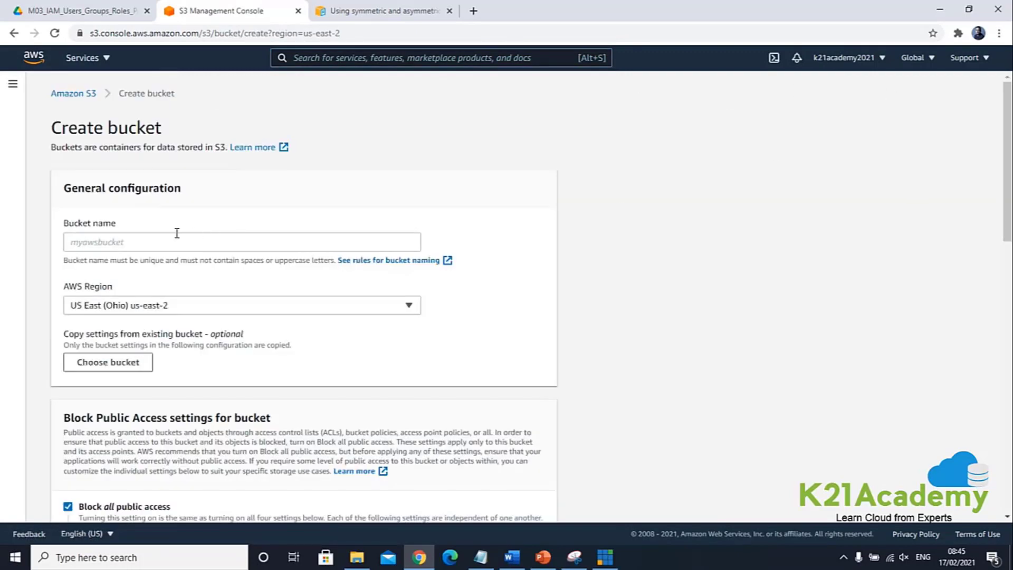
Begin the bucket name and enable default server-side encryption with an SSE-KMS key
{"action": "left_click", "coordinate": [171, 234]}
{"action": "type", "text": "mydemoadssaasf"}
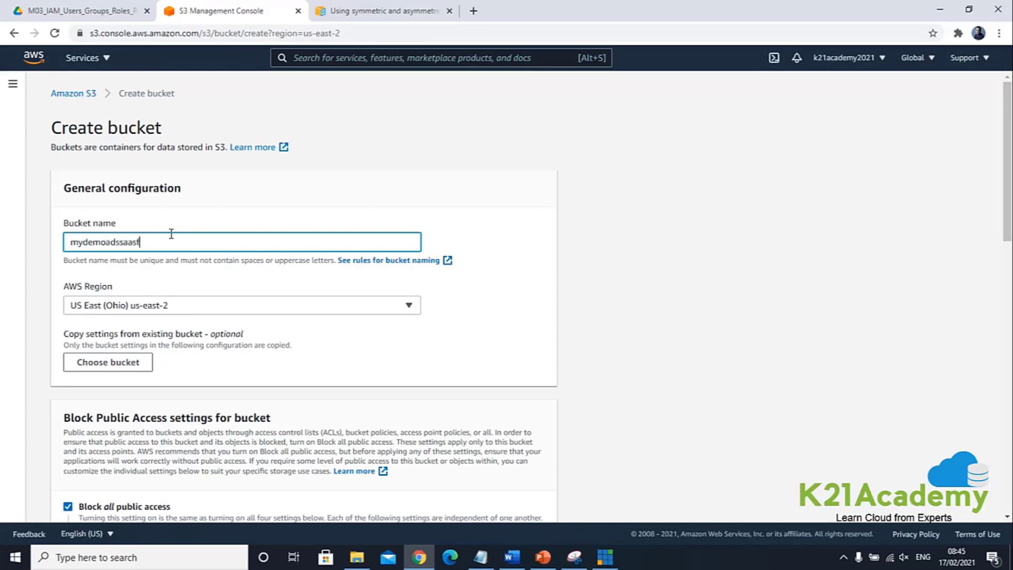
{"action": "scroll", "coordinate": [176, 230], "scroll_direction": "down", "scroll_amount": 15}
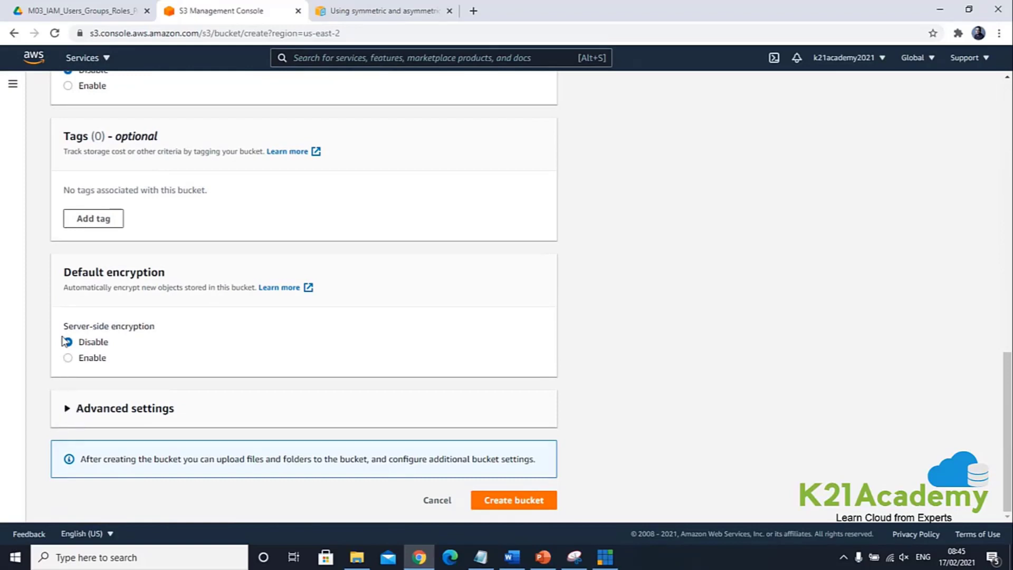
{"action": "left_click_drag", "start_coordinate": [79, 272], "coordinate": [147, 273]}
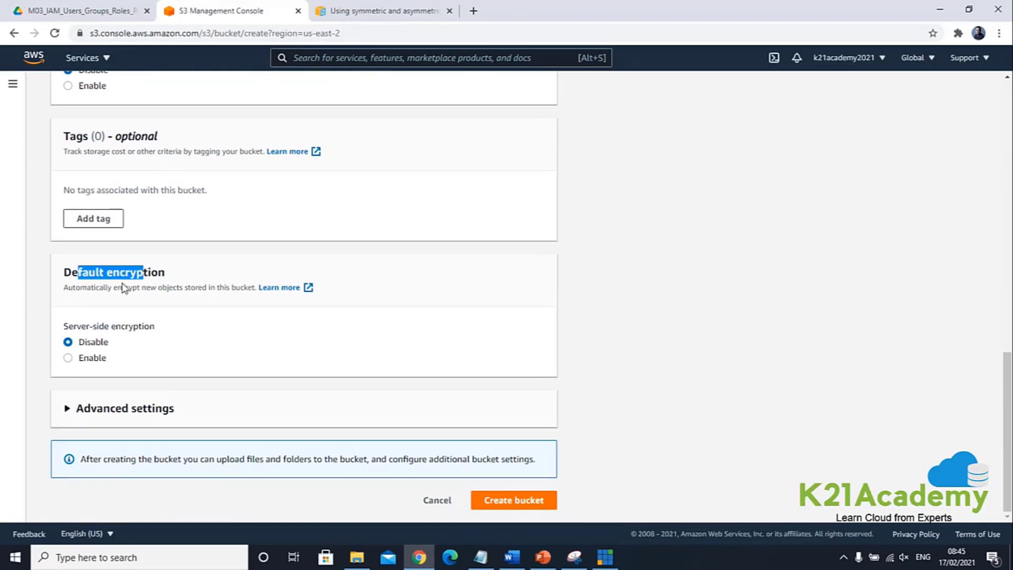
{"action": "left_click", "coordinate": [95, 332]}
{"action": "mouse_move", "coordinate": [93, 359]}
{"action": "left_mouse_down"}
{"action": "mouse_move", "coordinate": [110, 357]}
{"action": "mouse_move", "coordinate": [103, 344]}
{"action": "left_mouse_up"}
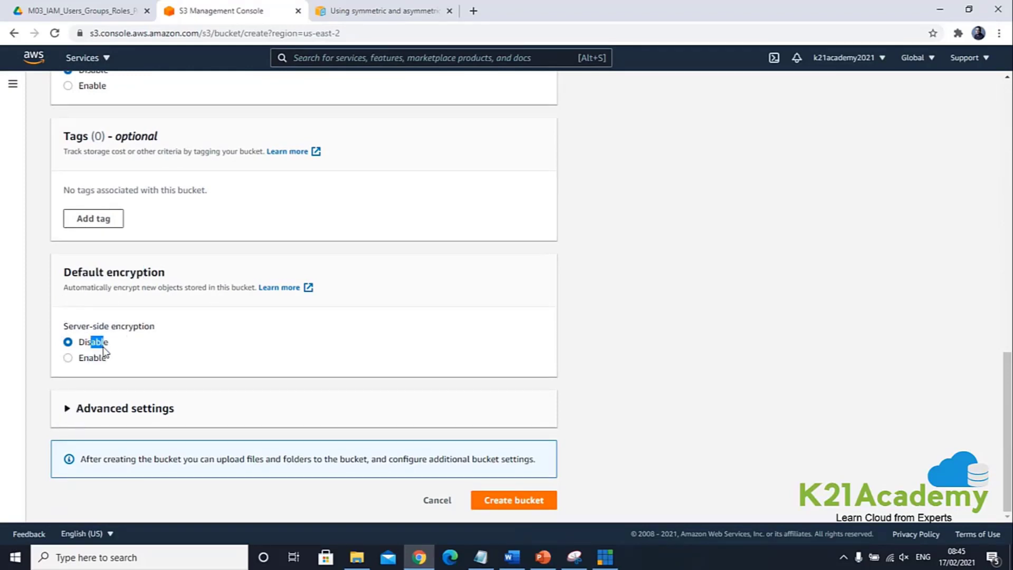
{"action": "left_click", "coordinate": [68, 359]}
{"action": "scroll", "coordinate": [179, 370], "scroll_direction": "down", "scroll_amount": 1}
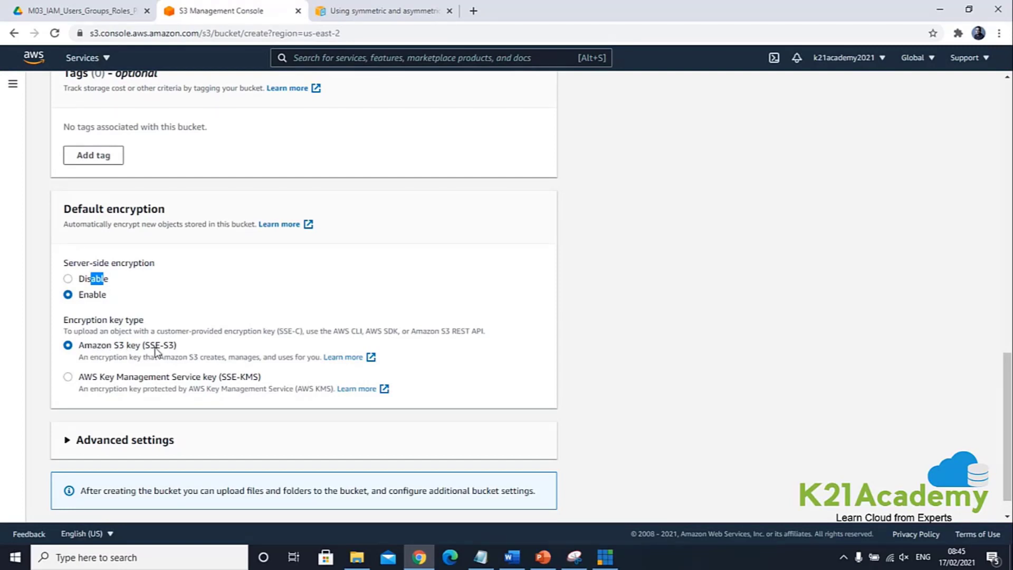
{"action": "left_click", "coordinate": [68, 377]}
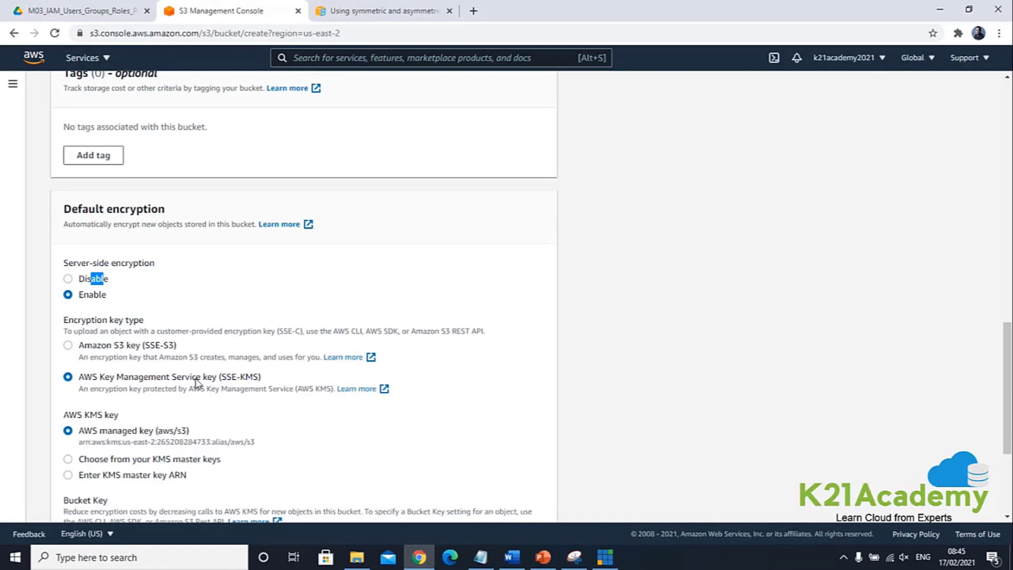
{"action": "scroll", "coordinate": [195, 382], "scroll_direction": "down", "scroll_amount": 2}
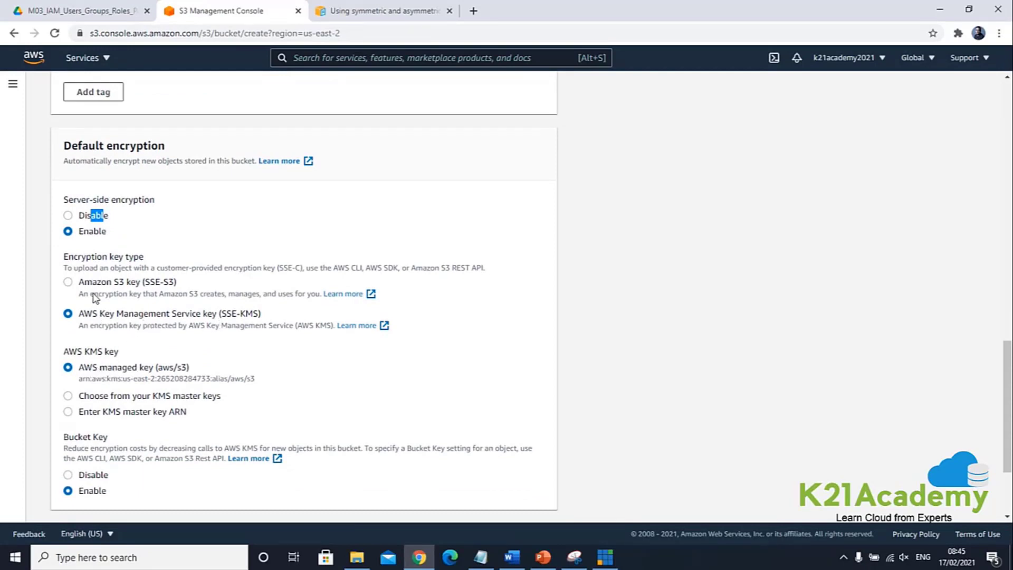
Select MyDemoKey as the bucket's SSE-KMS master key and create the bucket
{"action": "left_click", "coordinate": [74, 285]}
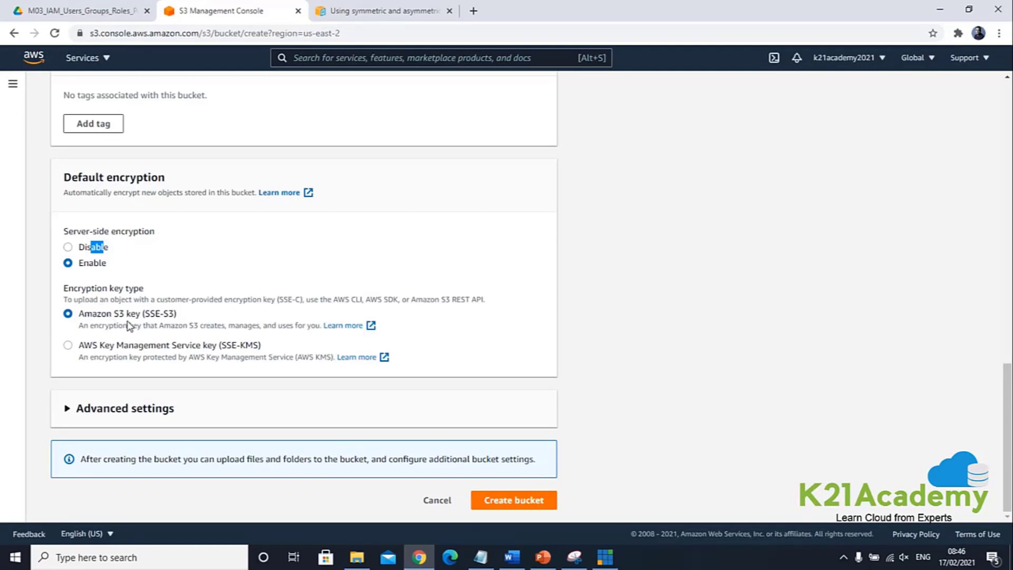
{"action": "left_click", "coordinate": [68, 346]}
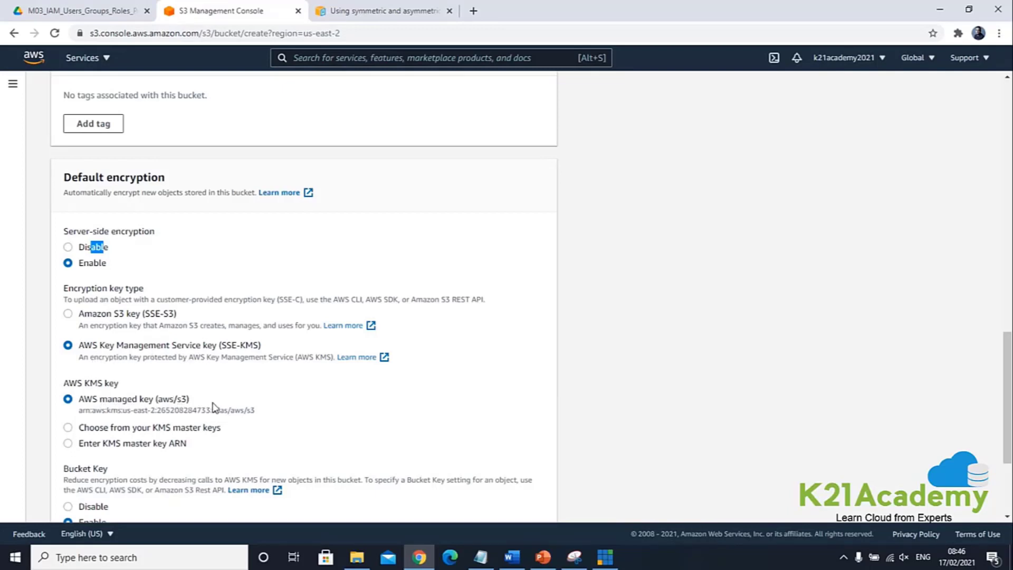
{"action": "left_click", "coordinate": [68, 428]}
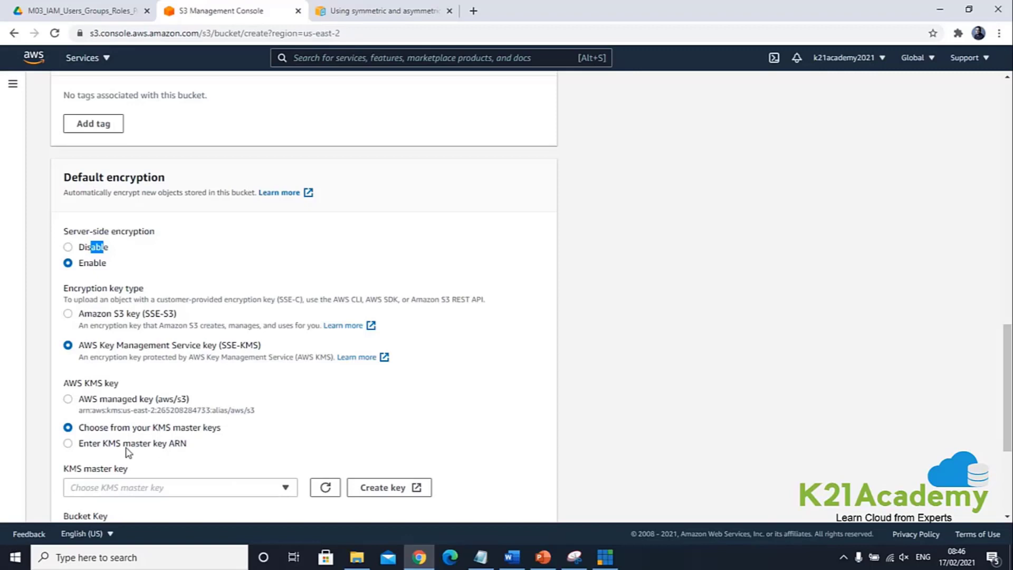
{"action": "left_click", "coordinate": [286, 488]}
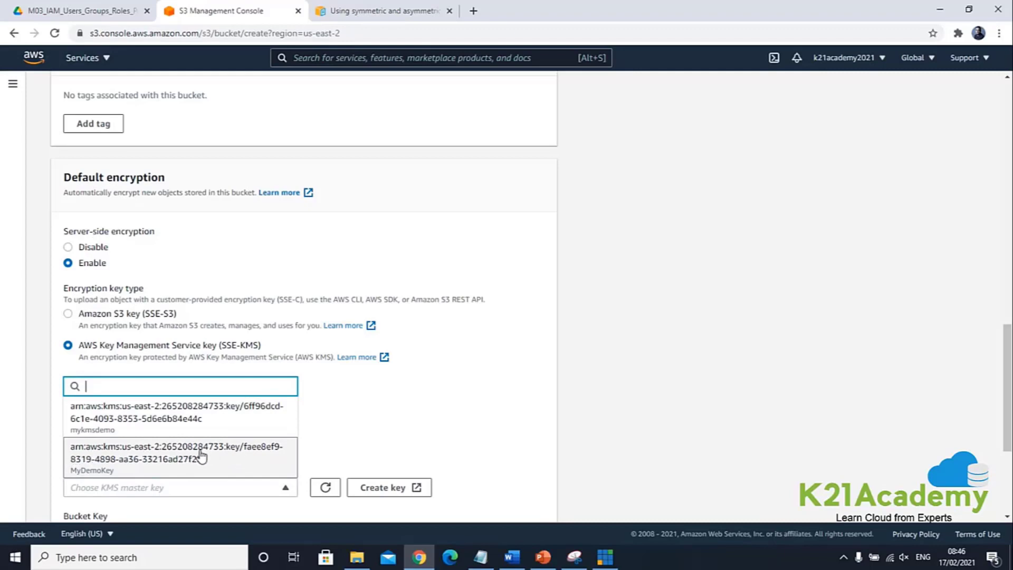
{"action": "left_click", "coordinate": [349, 436]}
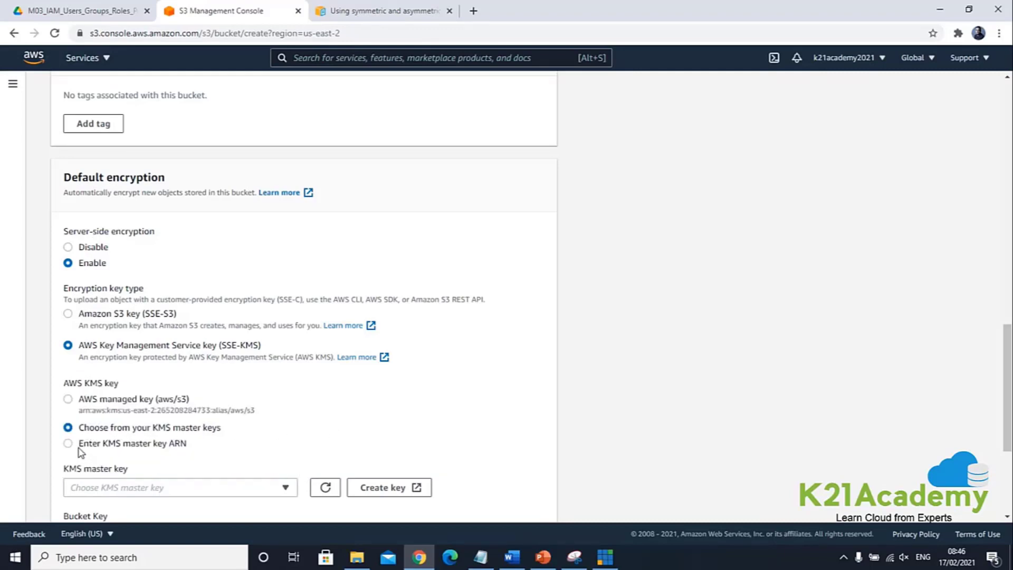
{"action": "scroll", "coordinate": [308, 459], "scroll_direction": "down", "scroll_amount": 1}
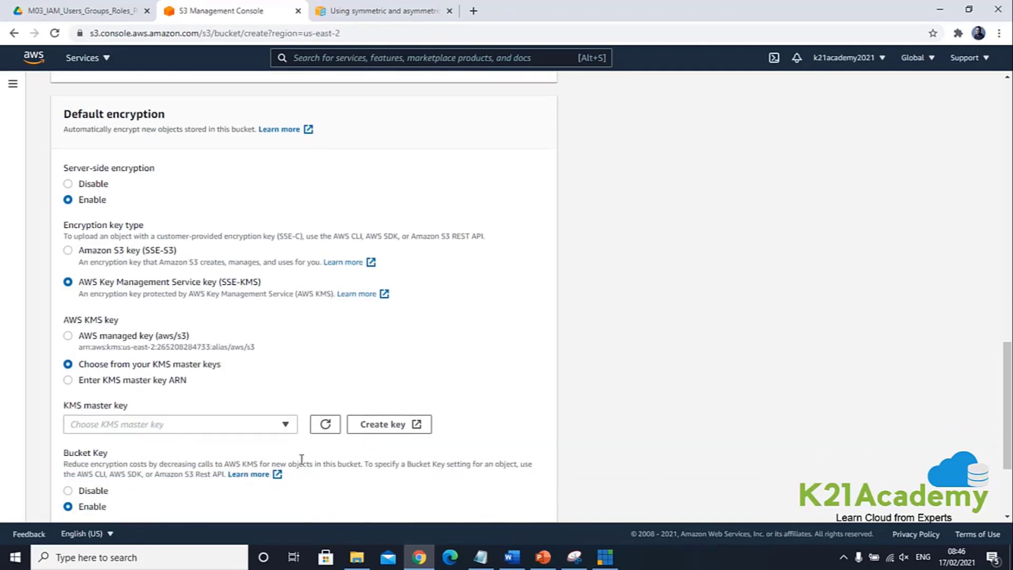
{"action": "left_click", "coordinate": [285, 425]}
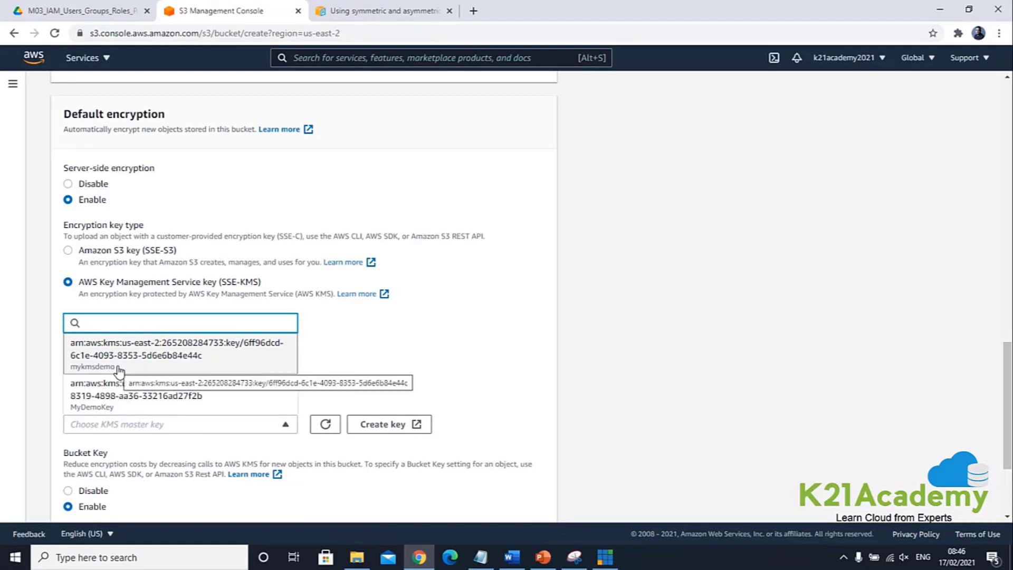
{"action": "left_click", "coordinate": [108, 395]}
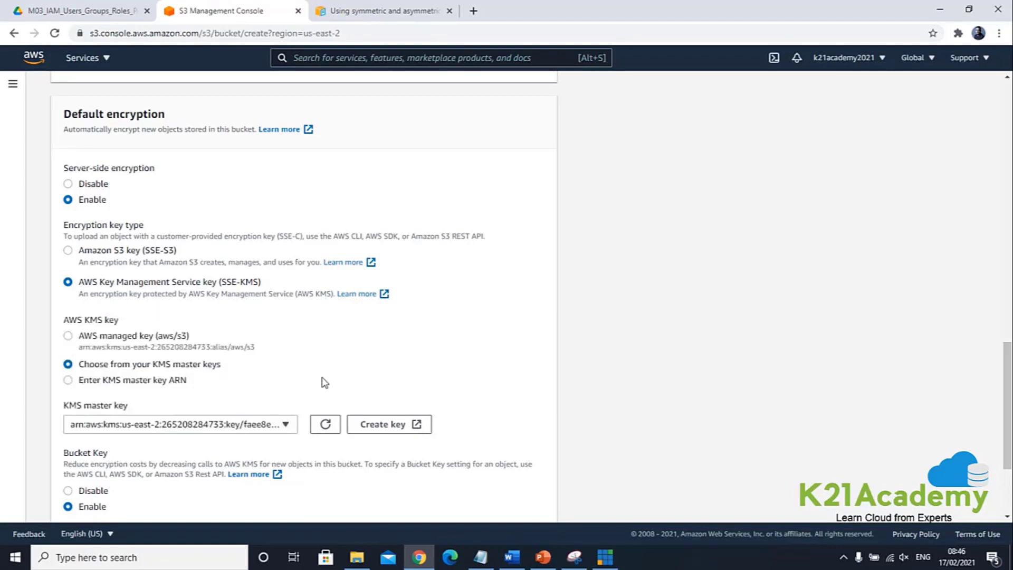
{"action": "scroll", "coordinate": [238, 390], "scroll_direction": "down", "scroll_amount": 2}
{"action": "scroll", "coordinate": [321, 403], "scroll_direction": "down", "scroll_amount": 1}
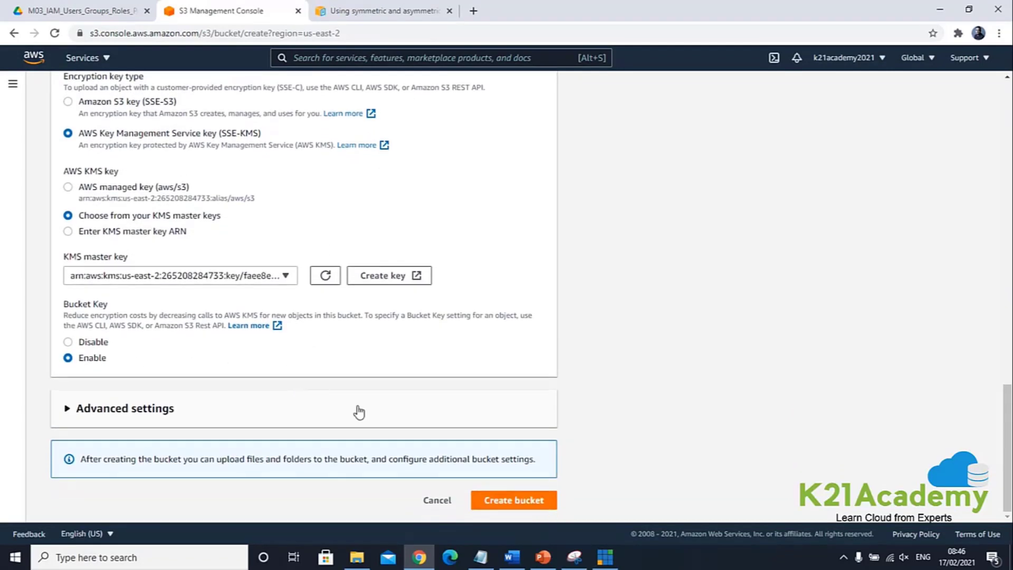
{"action": "left_click", "coordinate": [515, 507]}
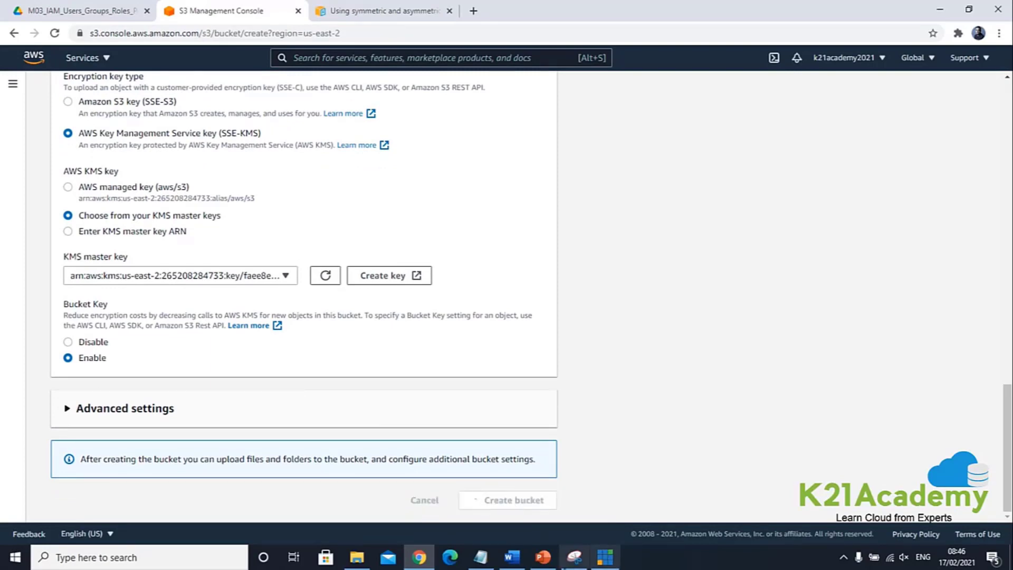
Read step 5.1 EC2 Instance in the guide's Assign KMS Keys section, then return to S3
{"action": "left_click", "coordinate": [511, 557]}
{"action": "scroll", "coordinate": [476, 388], "scroll_direction": "down", "scroll_amount": 3}
{"action": "scroll", "coordinate": [477, 388], "scroll_direction": "down", "scroll_amount": 15}
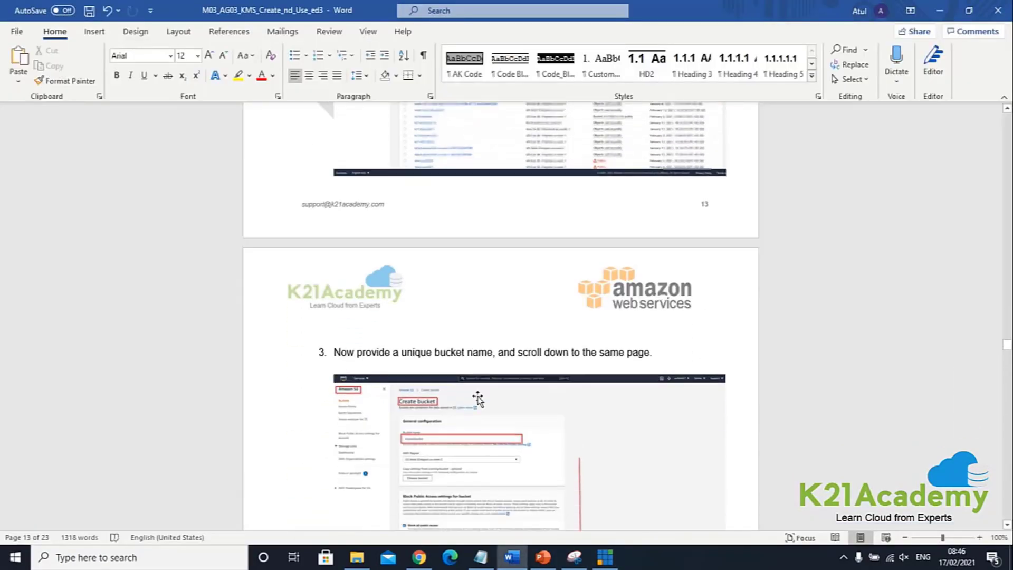
{"action": "scroll", "coordinate": [488, 416], "scroll_direction": "down", "scroll_amount": 1}
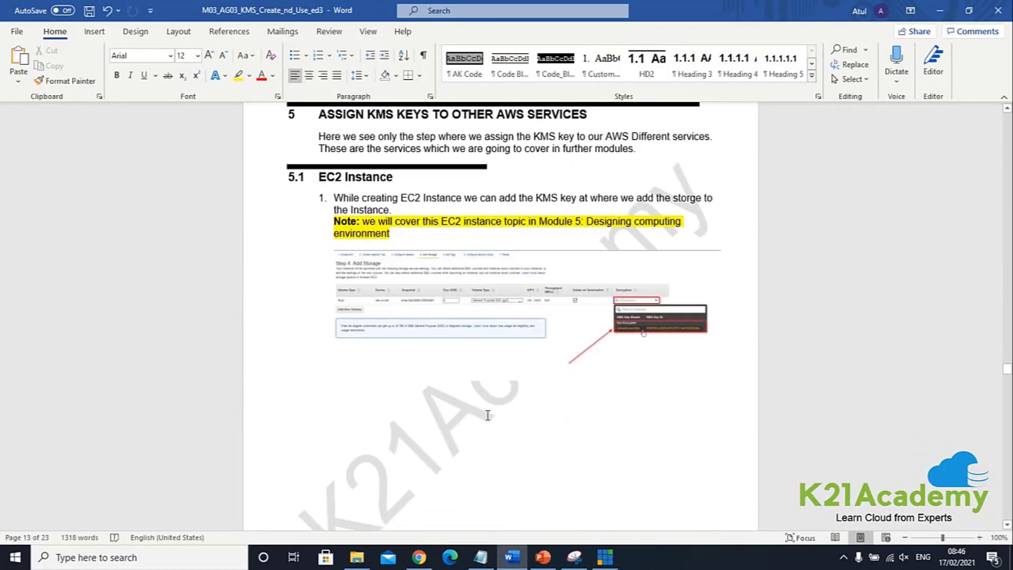
{"action": "scroll", "coordinate": [487, 415], "scroll_direction": "up", "scroll_amount": 1}
{"action": "left_click", "coordinate": [409, 227]}
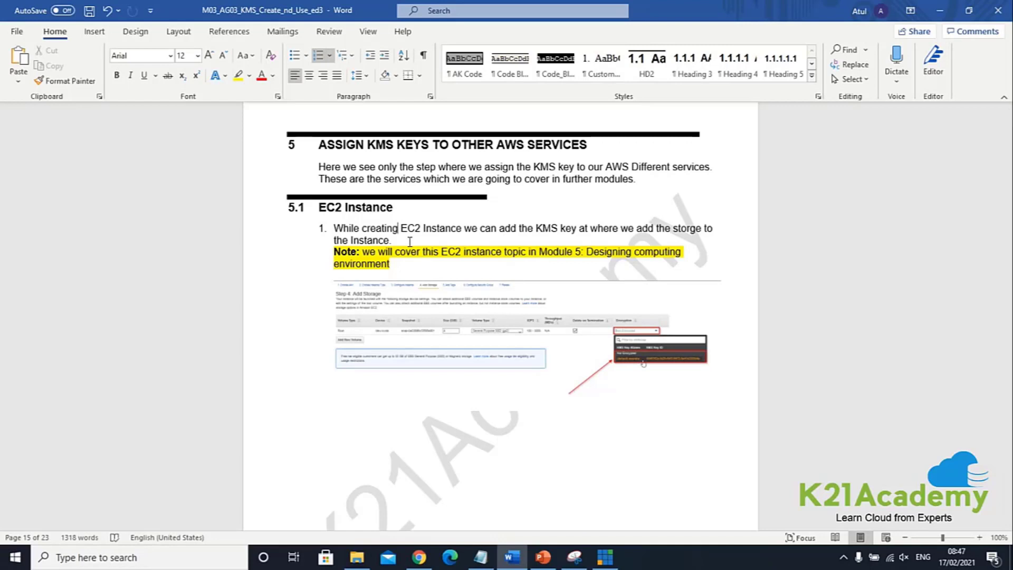
{"action": "scroll", "coordinate": [411, 253], "scroll_direction": "down", "scroll_amount": 1}
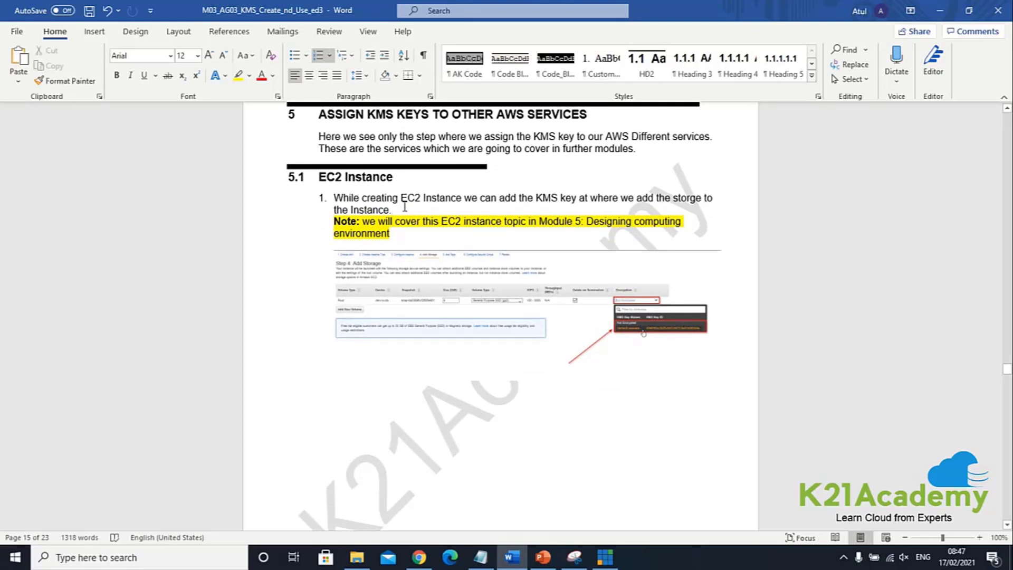
{"action": "key", "text": "alt+Tab"}
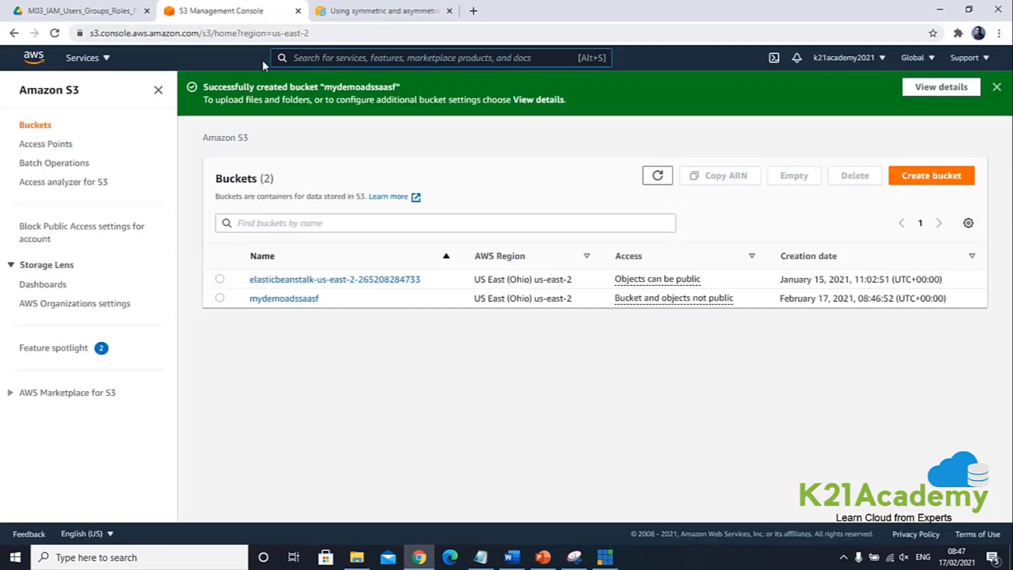
Launch an EC2 instance with the Amazon Linux 2 AMI and t2.micro type
{"action": "left_click", "coordinate": [308, 62]}
{"action": "type", "text": "EC2"}
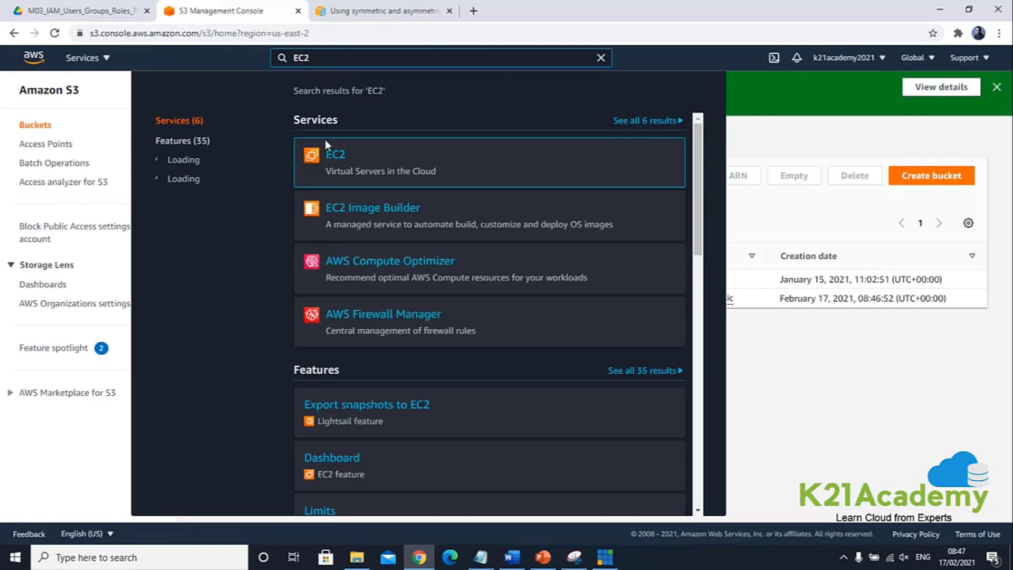
{"action": "left_click", "coordinate": [337, 156]}
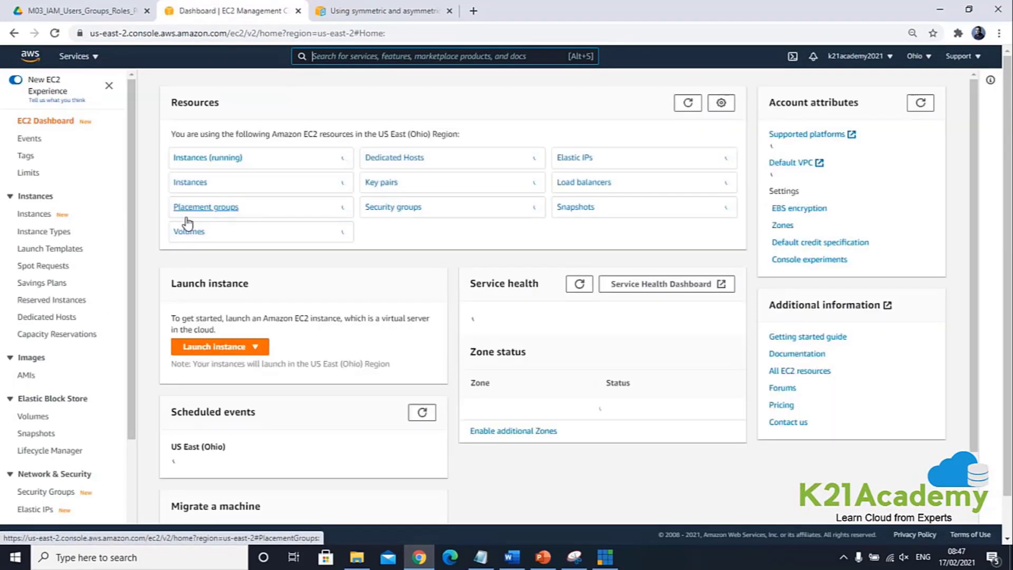
{"action": "left_click", "coordinate": [220, 352]}
{"action": "left_click", "coordinate": [227, 361]}
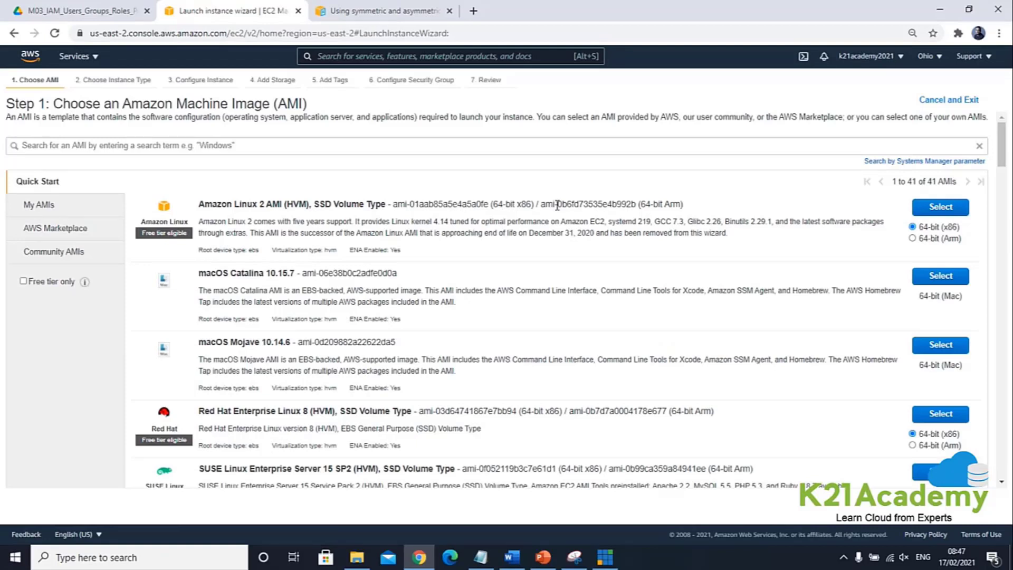
{"action": "left_click", "coordinate": [944, 209]}
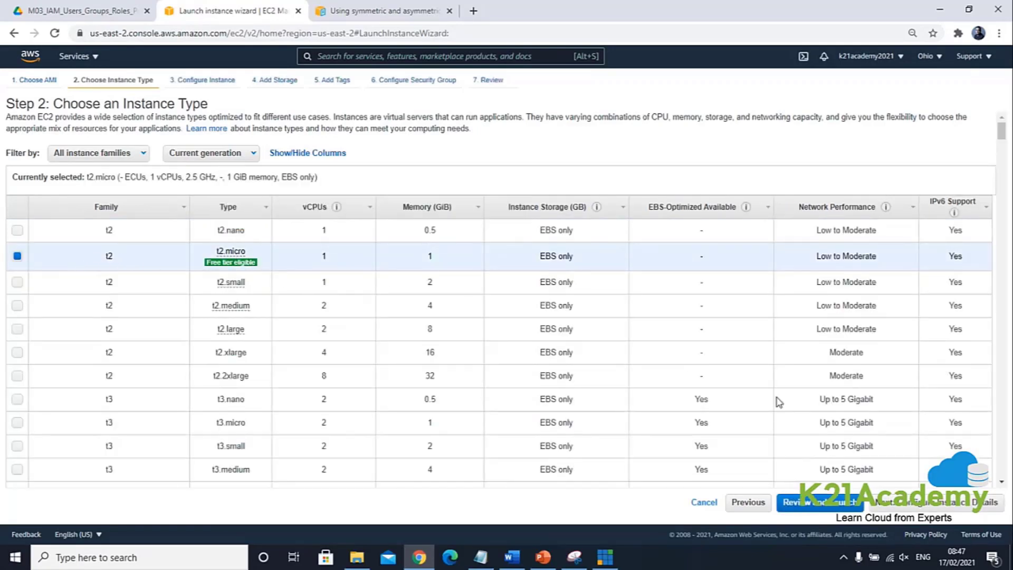
{"action": "left_click", "coordinate": [913, 506]}
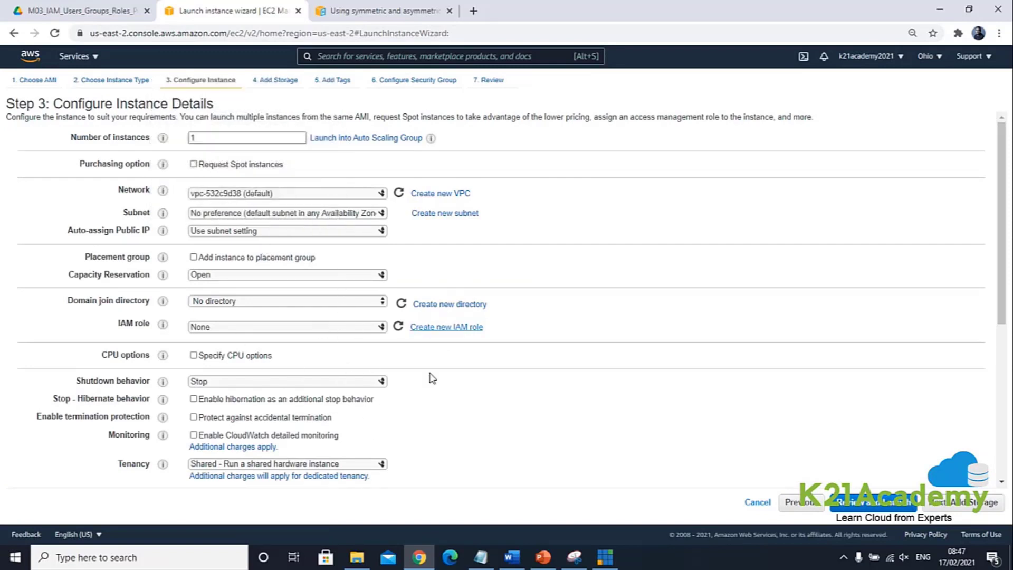
{"action": "left_click", "coordinate": [957, 505]}
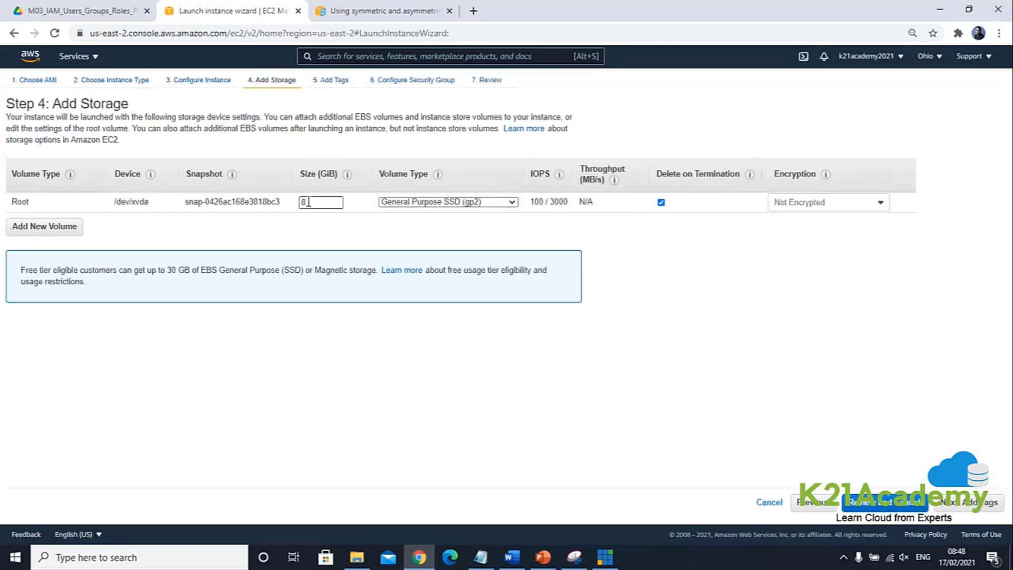
Encrypt the instance's 8 GiB root volume with the MyDemoKey KMS key
{"action": "left_click", "coordinate": [882, 206]}
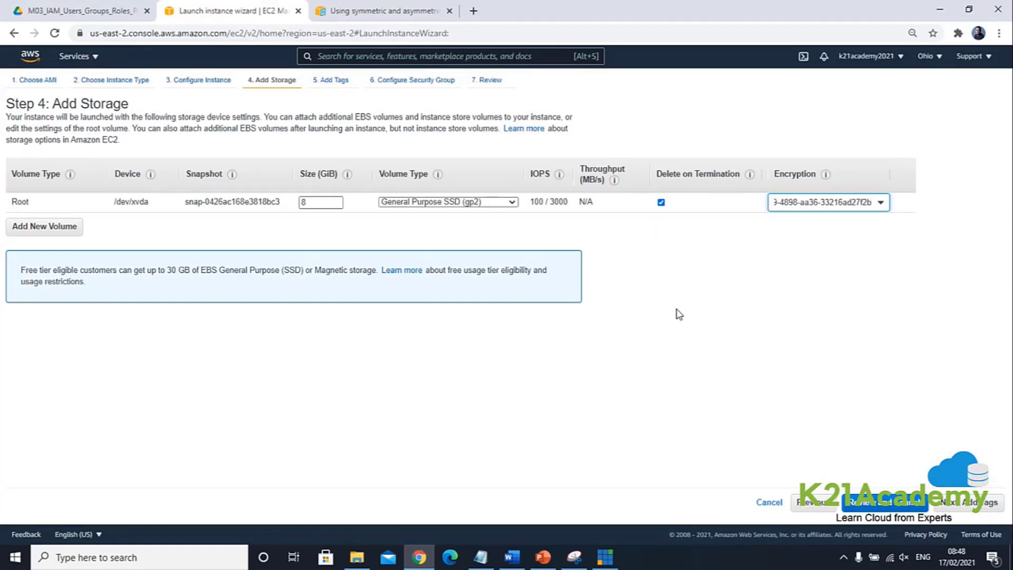
{"action": "left_click", "coordinate": [329, 57]}
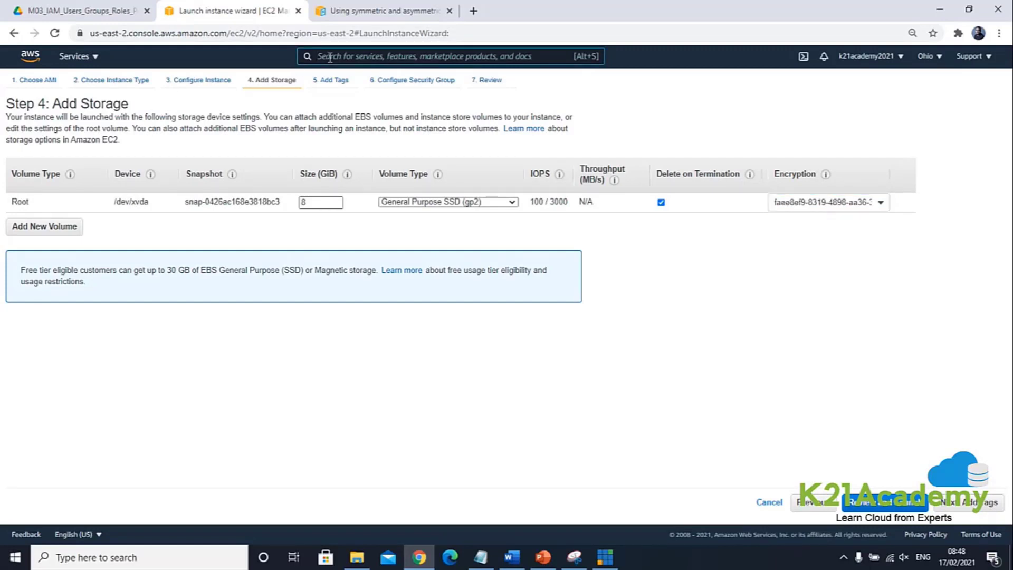
Open the EC2 console through the service search after trying 'Volu' and 'EBS'
{"action": "type", "text": "Volu"}
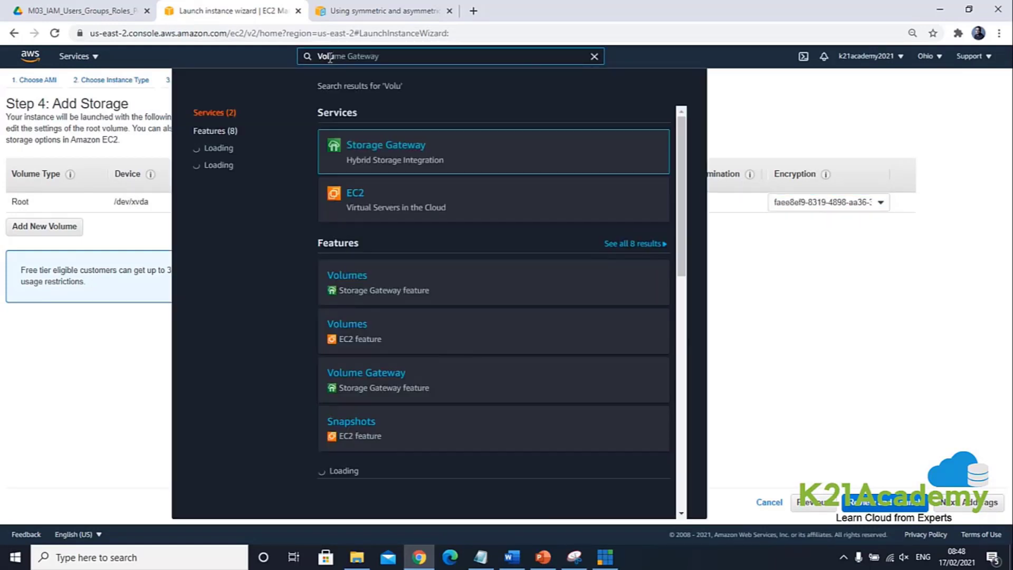
{"action": "key", "text": "BackSpace"}
{"action": "key", "text": "BackSpace"}
{"action": "key", "text": "BackSpace"}
{"action": "key", "text": "BackSpace"}
{"action": "type", "text": "EBS"}
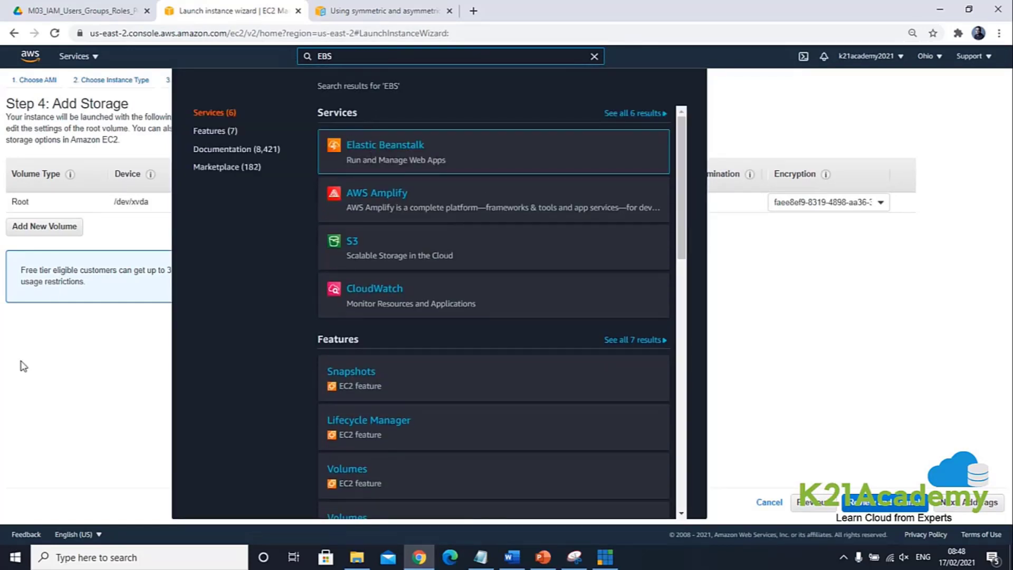
{"action": "left_click", "coordinate": [21, 361]}
{"action": "left_click_drag", "start_coordinate": [354, 57], "coordinate": [287, 57]}
{"action": "key", "text": "BackSpace"}
{"action": "type", "text": "EC2"}
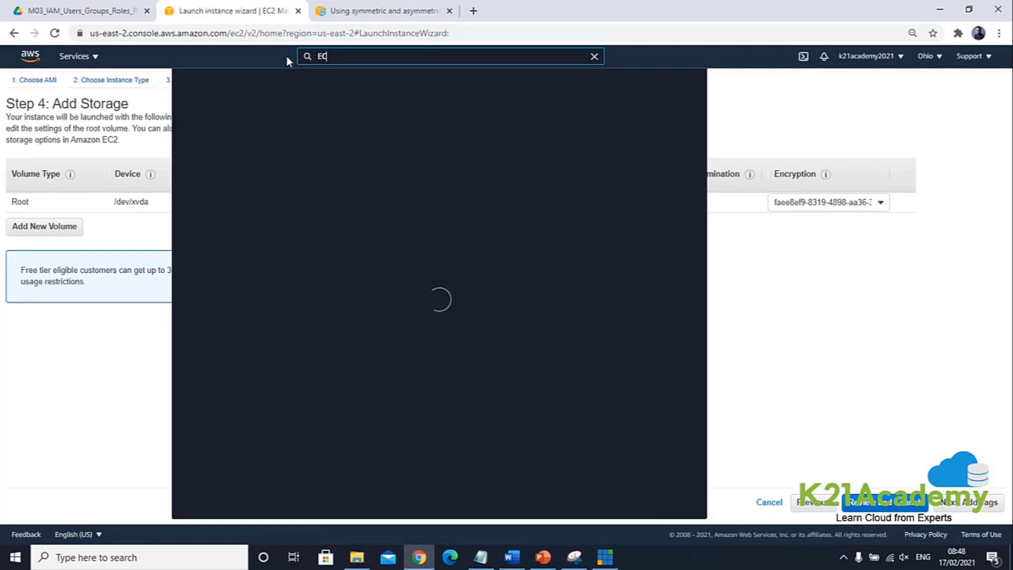
{"action": "key", "text": "Return"}
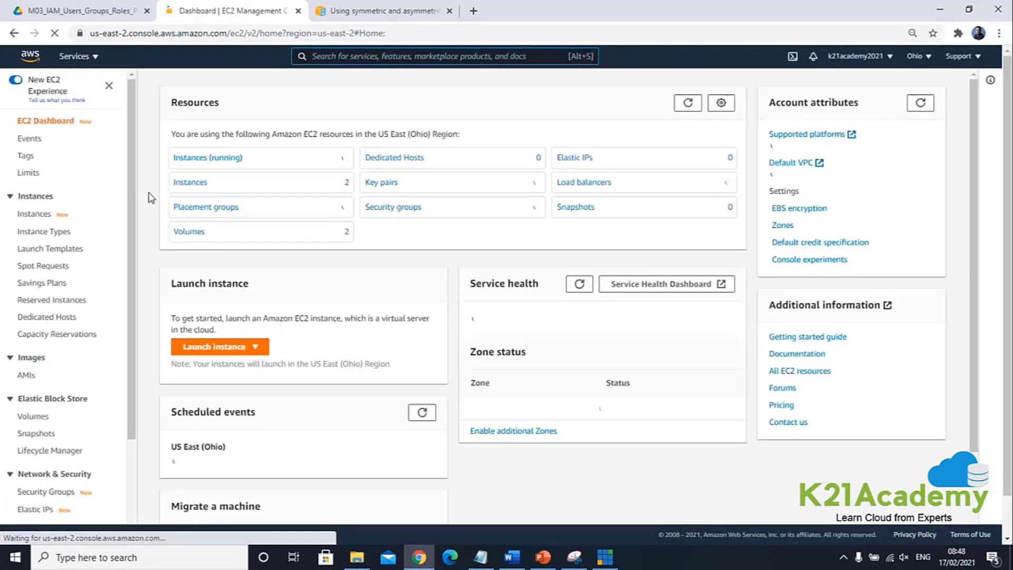
Start a new 100 GiB gp2 EBS volume in us-east-2a with encryption enabled
{"action": "left_click", "coordinate": [42, 416]}
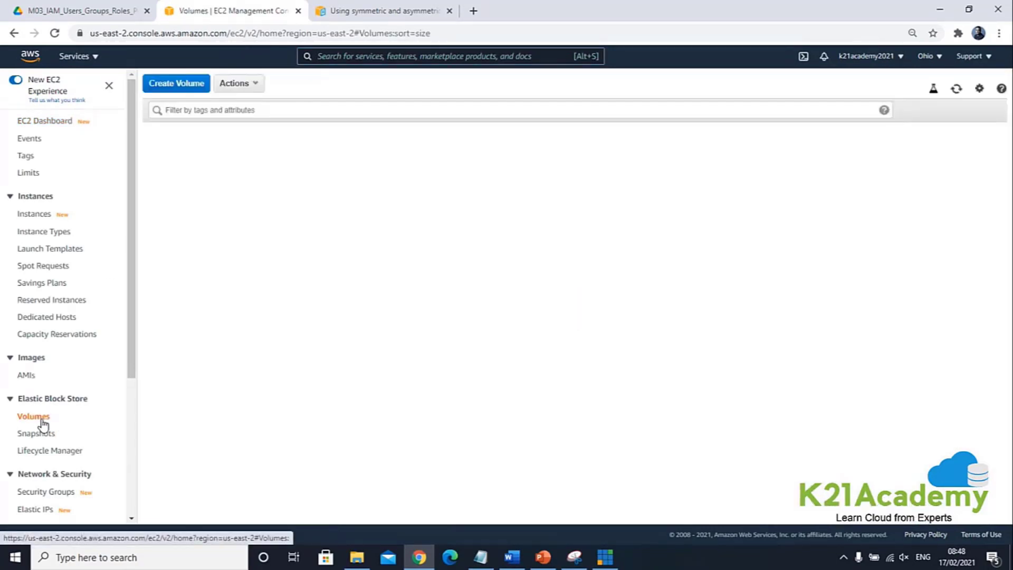
{"action": "left_click", "coordinate": [176, 84]}
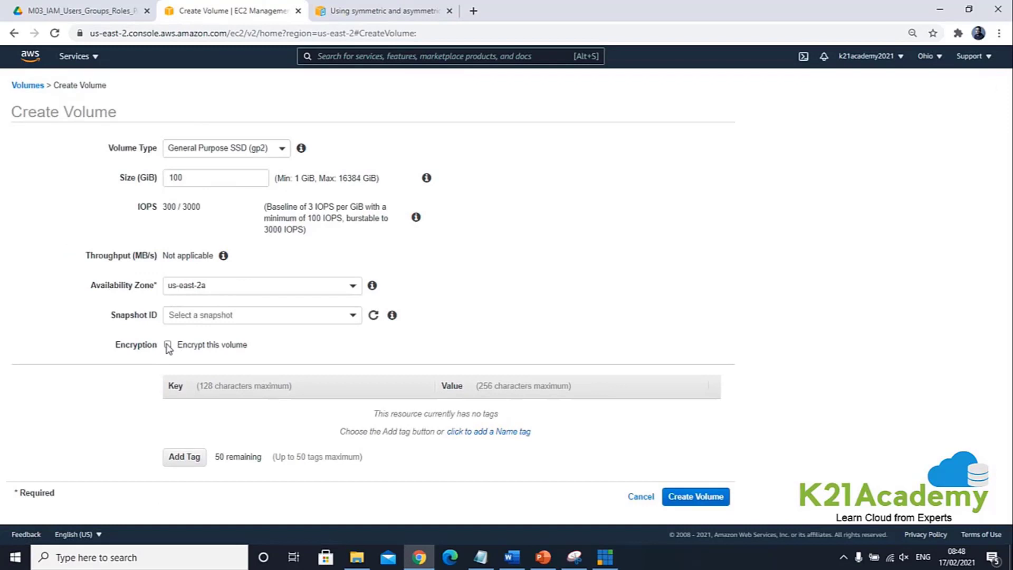
{"action": "left_click", "coordinate": [168, 345]}
{"action": "scroll", "coordinate": [211, 366], "scroll_direction": "down", "scroll_amount": 1}
{"action": "left_click", "coordinate": [332, 321]}
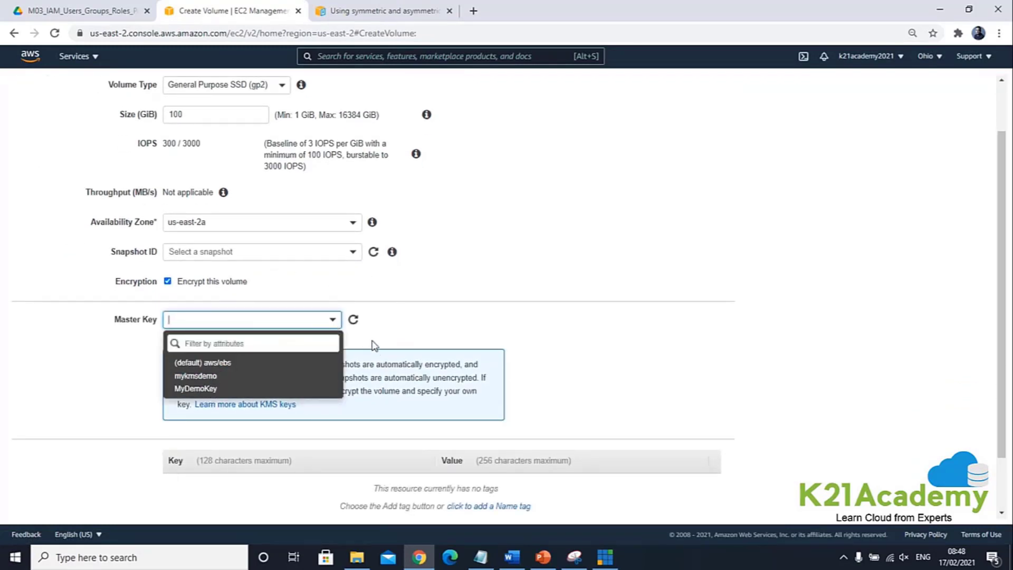
{"action": "scroll", "coordinate": [438, 320], "scroll_direction": "up", "scroll_amount": 1}
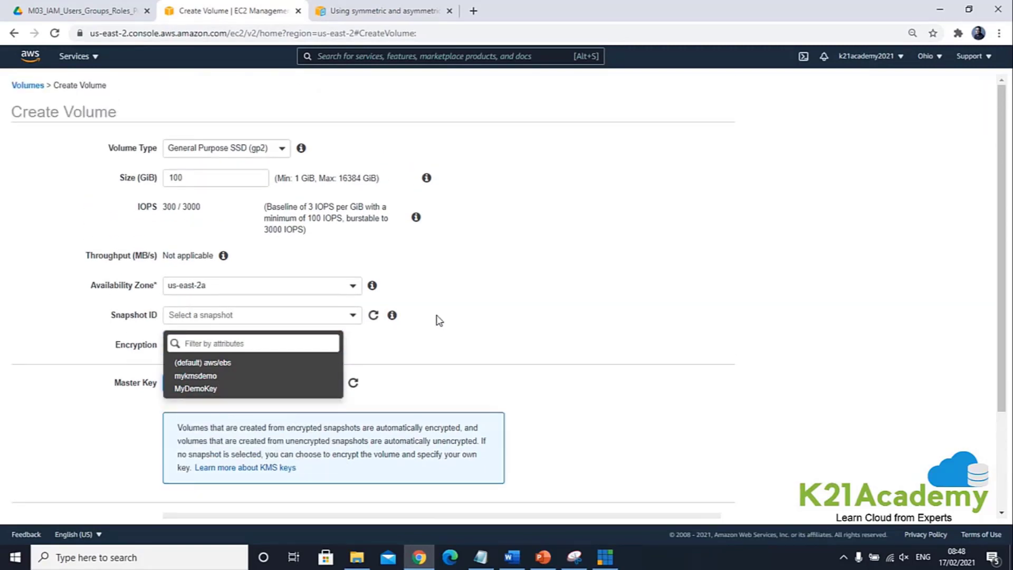
{"action": "left_click", "coordinate": [358, 55]}
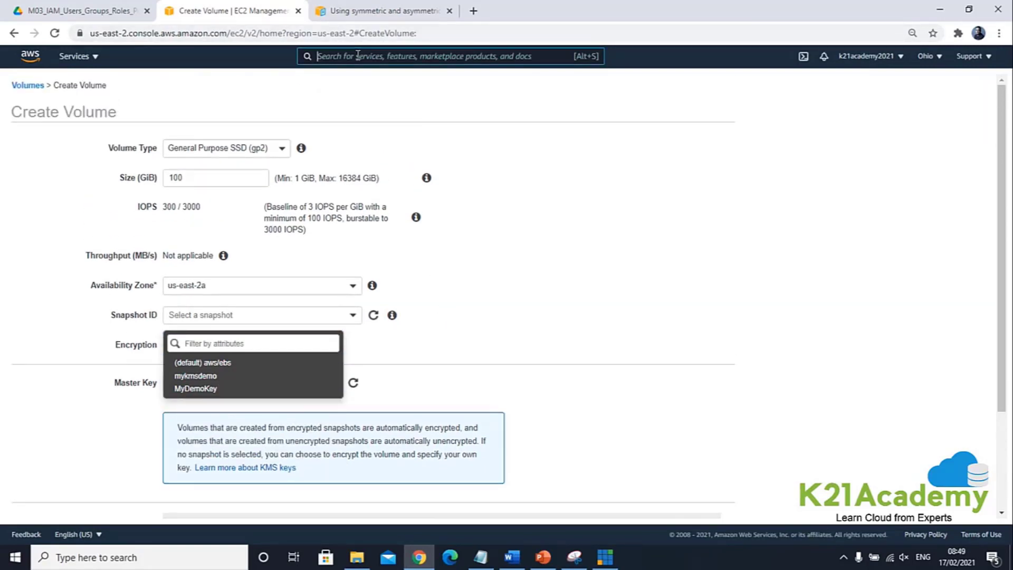
Check the next step in the lab guide and return to the AWS console
{"action": "left_click", "coordinate": [512, 556]}
{"action": "scroll", "coordinate": [486, 405], "scroll_direction": "down", "scroll_amount": 10}
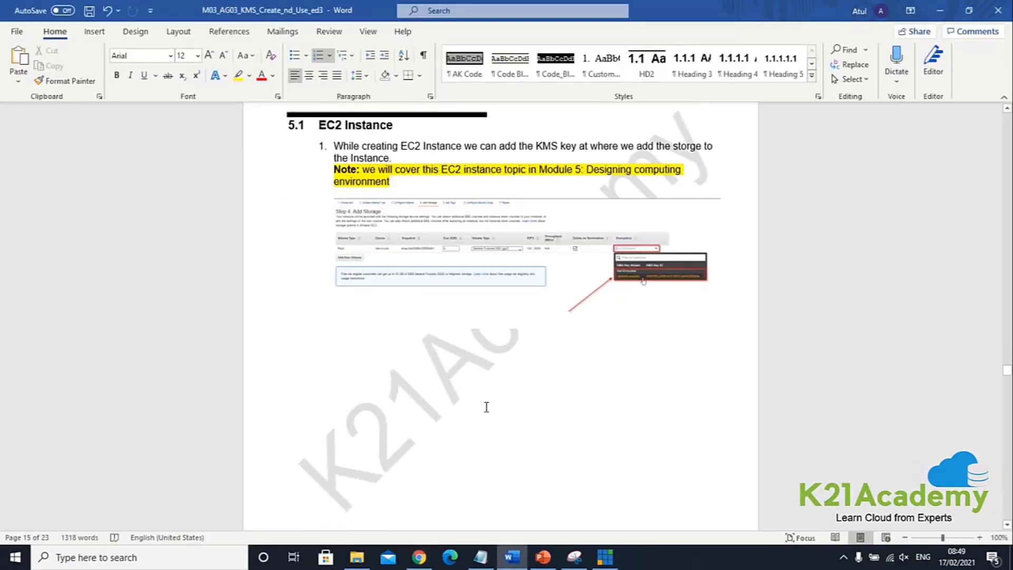
{"action": "scroll", "coordinate": [486, 405], "scroll_direction": "down", "scroll_amount": 10}
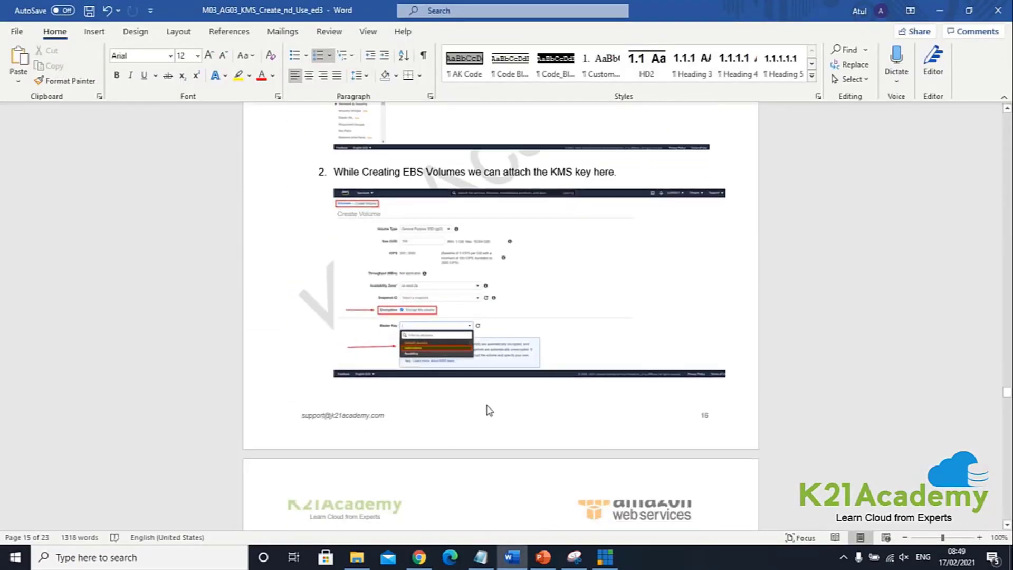
{"action": "scroll", "coordinate": [486, 403], "scroll_direction": "down", "scroll_amount": 4}
{"action": "scroll", "coordinate": [486, 396], "scroll_direction": "up", "scroll_amount": 3}
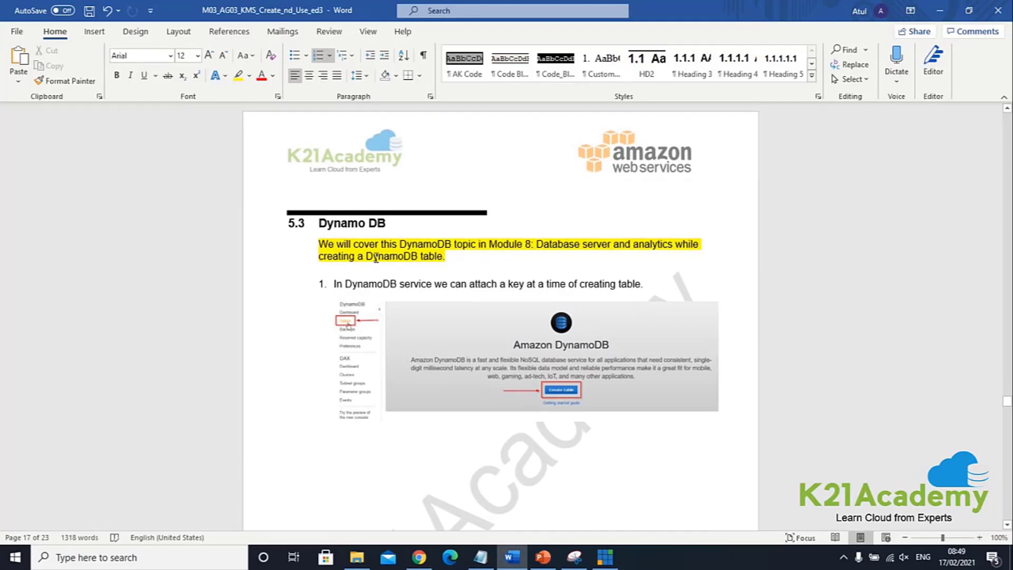
{"action": "key", "text": "alt+Tab"}
Open DynamoDB and start a new table with default settings turned off
{"action": "key", "text": "alt+s"}
{"action": "type", "text": "D"}
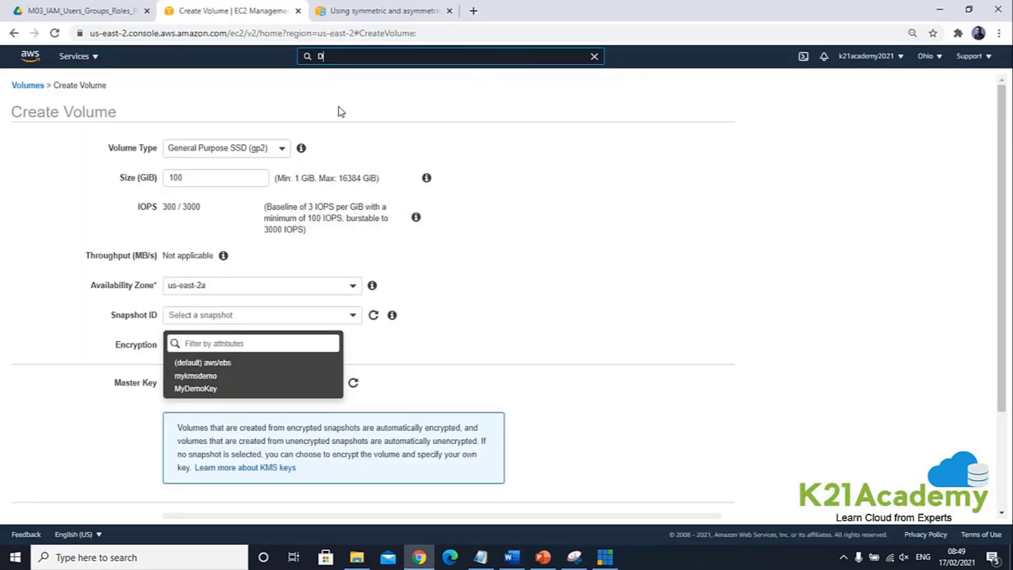
{"action": "type", "text": "yn"}
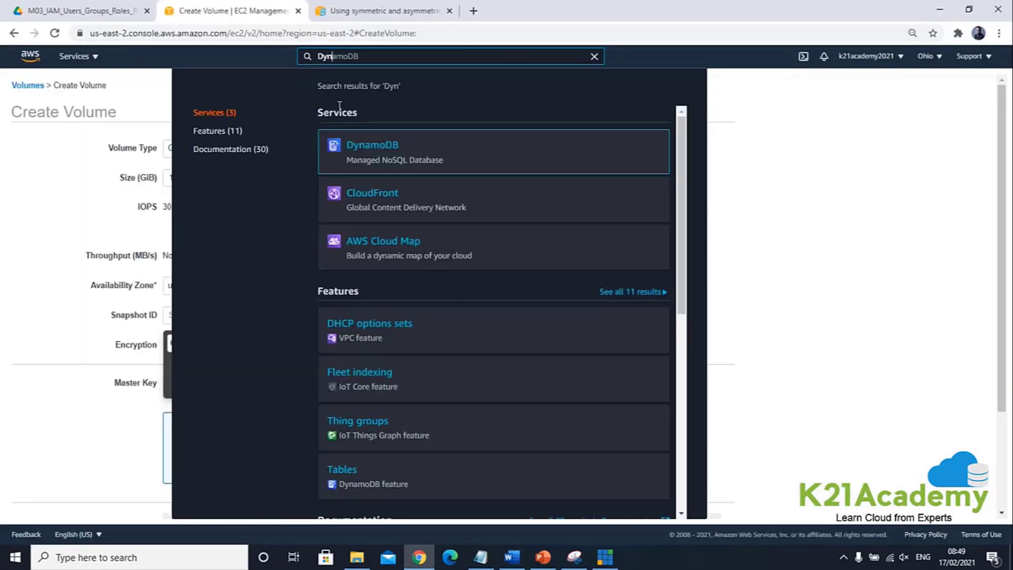
{"action": "left_click", "coordinate": [383, 149]}
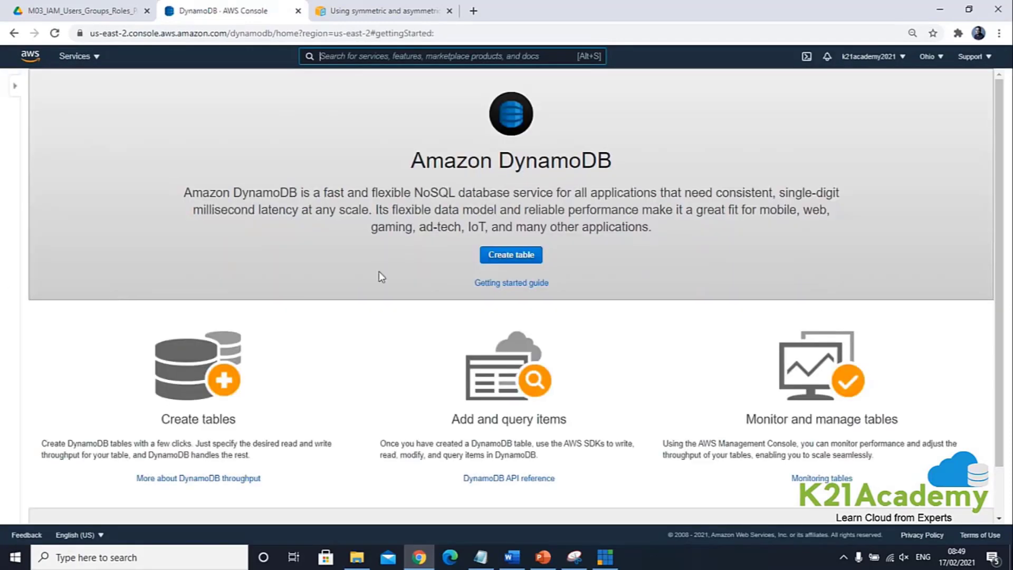
{"action": "left_click", "coordinate": [527, 256]}
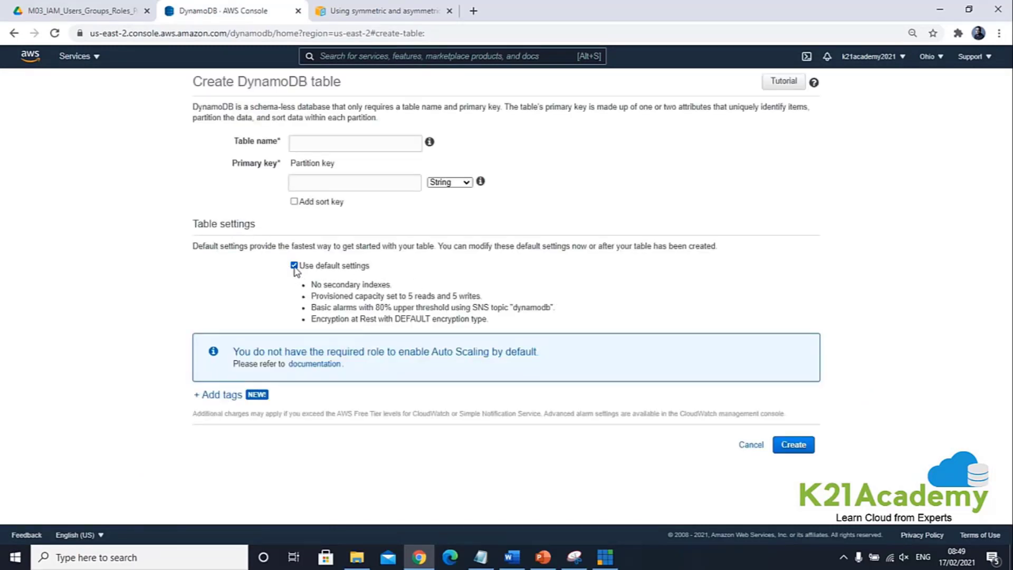
{"action": "left_click", "coordinate": [294, 266]}
Set the table's encryption to KMS customer managed CMK and view the available keys
{"action": "scroll", "coordinate": [267, 370], "scroll_direction": "down", "scroll_amount": 7}
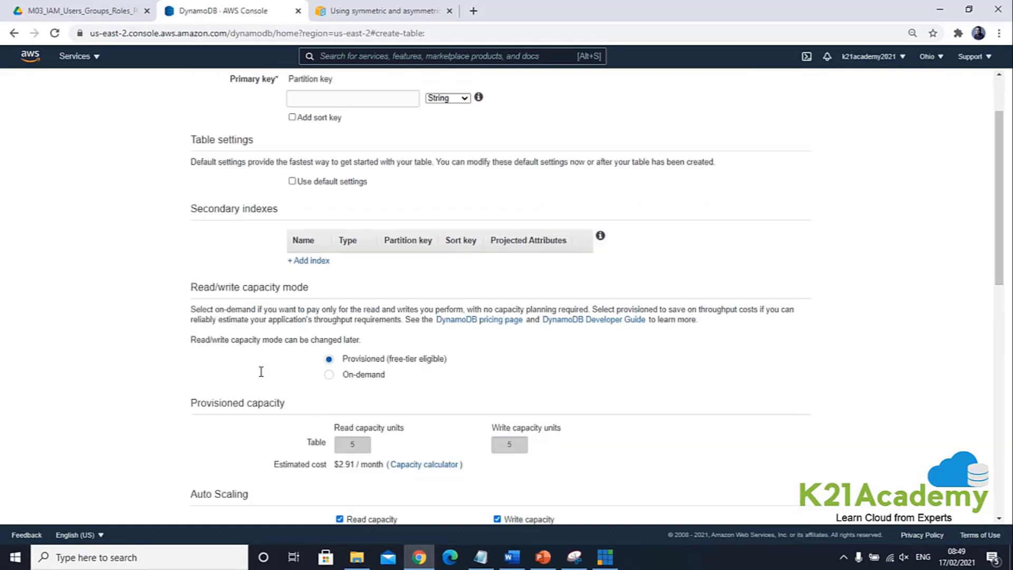
{"action": "scroll", "coordinate": [257, 400], "scroll_direction": "down", "scroll_amount": 4}
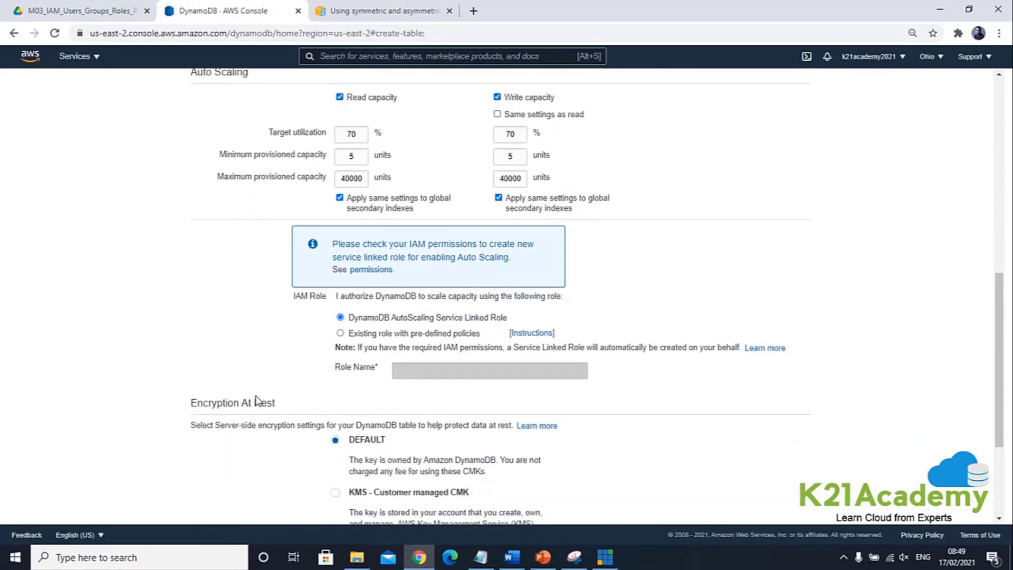
{"action": "scroll", "coordinate": [436, 370], "scroll_direction": "down", "scroll_amount": 1}
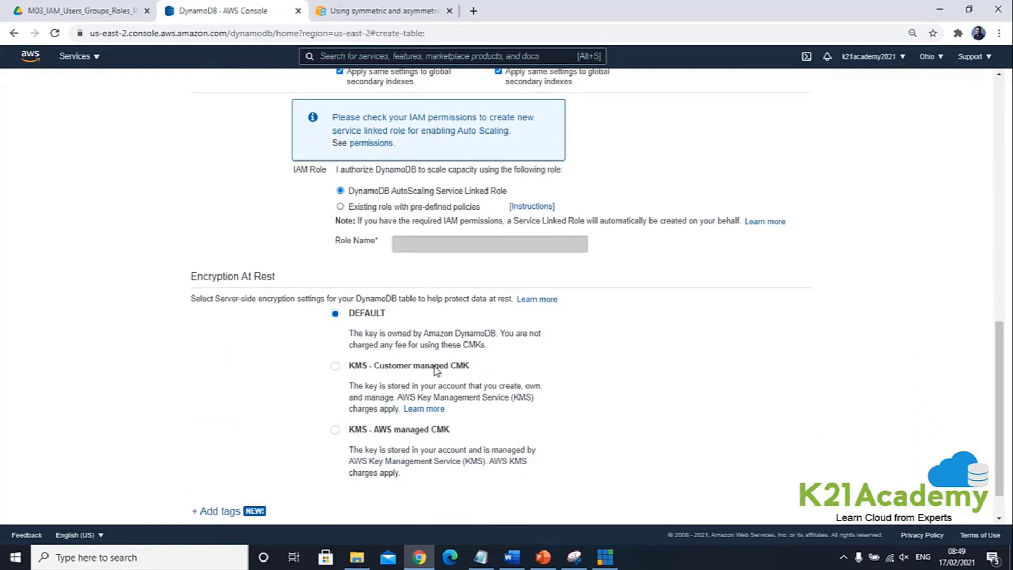
{"action": "left_click_drag", "start_coordinate": [402, 338], "coordinate": [532, 338]}
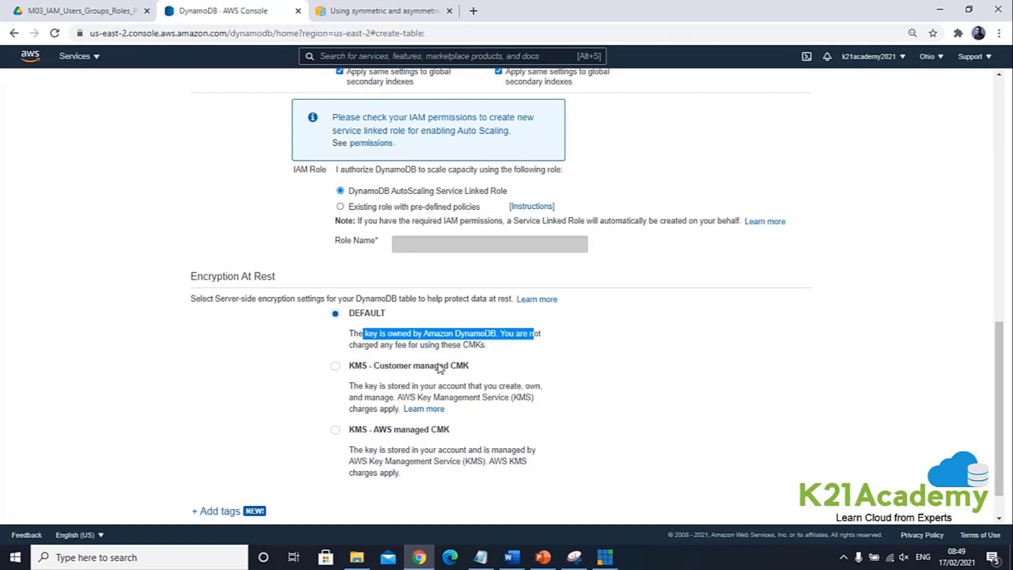
{"action": "left_click_drag", "start_coordinate": [374, 429], "coordinate": [442, 432]}
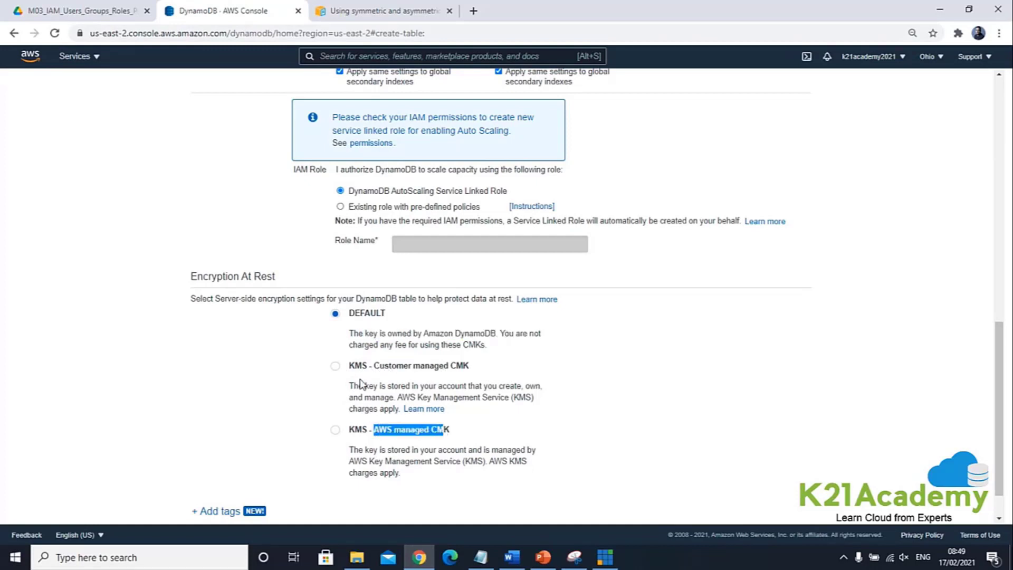
{"action": "left_click", "coordinate": [336, 367]}
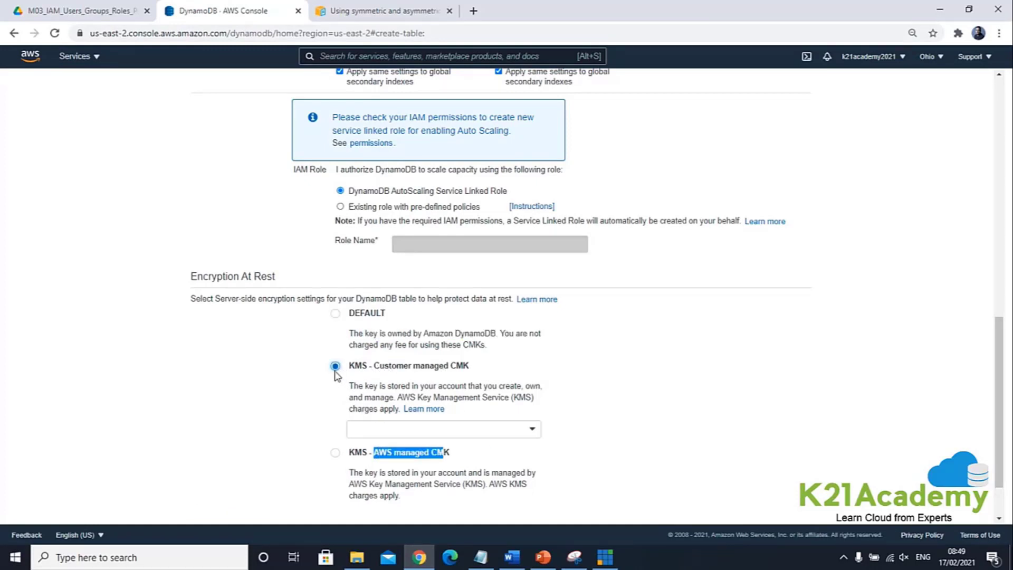
{"action": "left_click", "coordinate": [534, 429]}
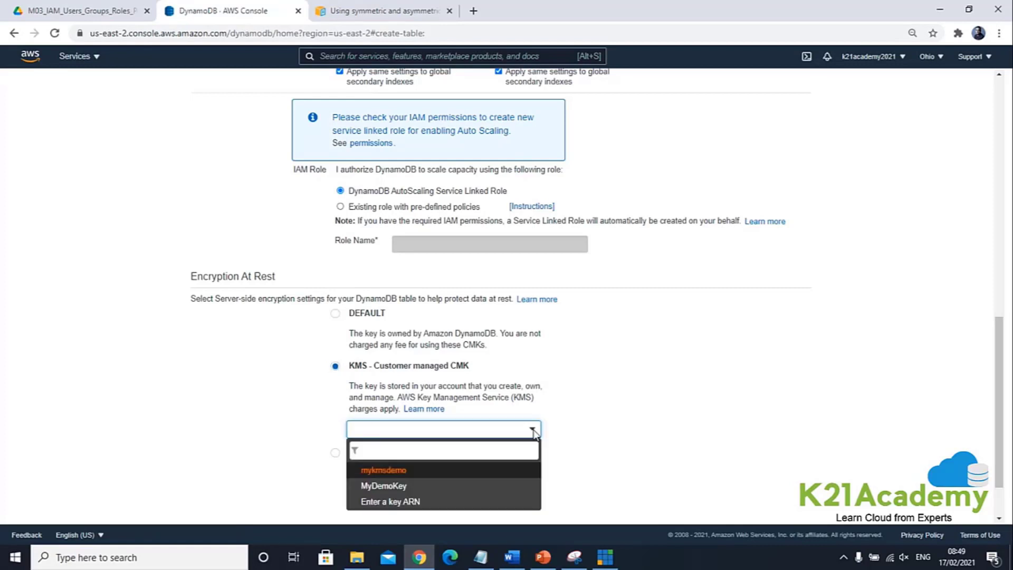
{"action": "scroll", "coordinate": [561, 449], "scroll_direction": "down", "scroll_amount": 1}
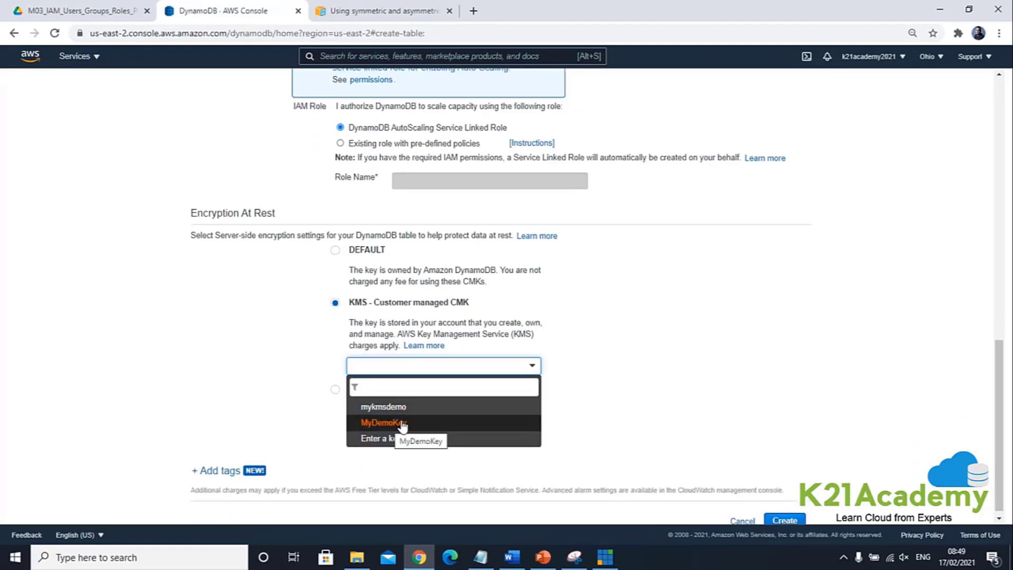
Search for RDS and open its console
{"action": "left_click", "coordinate": [375, 58]}
{"action": "type", "text": "RDS"}
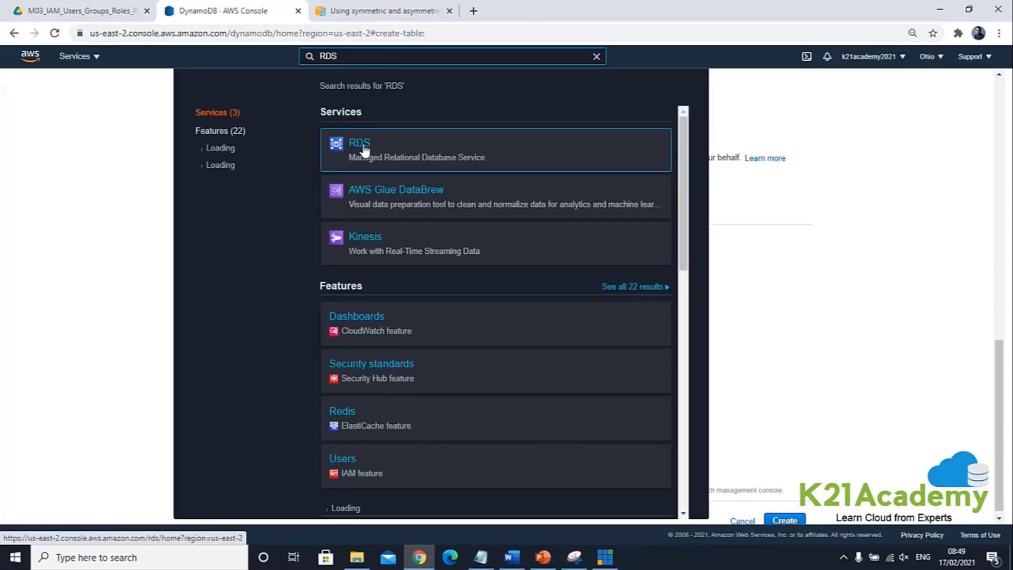
{"action": "left_click", "coordinate": [364, 149]}
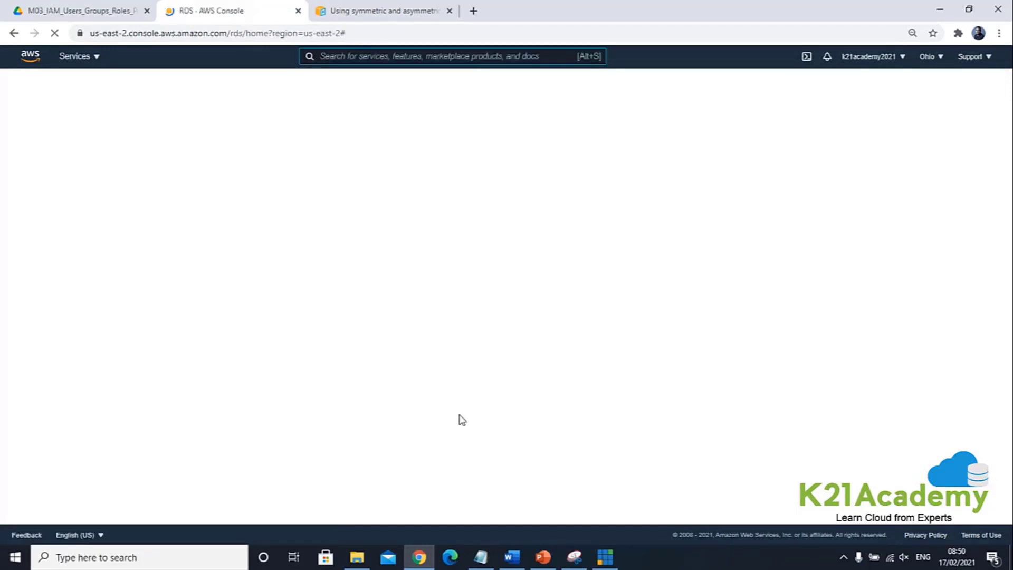
Review the guide's section 5.4 RDS steps down to Delete and Clean-up, then return to the RDS dashboard
{"action": "key", "text": "alt+Tab"}
{"action": "scroll", "coordinate": [476, 419], "scroll_direction": "down", "scroll_amount": 5}
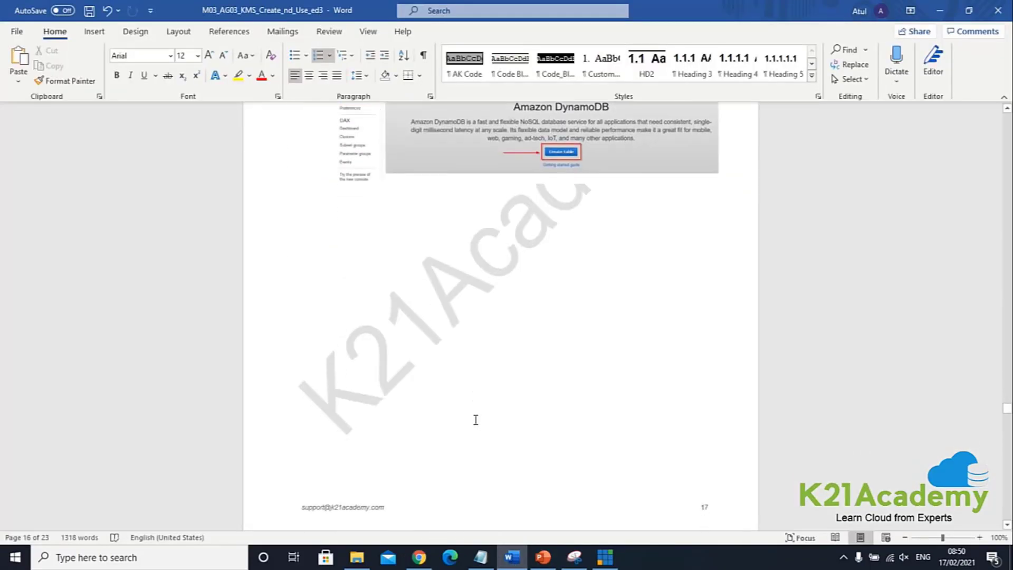
{"action": "scroll", "coordinate": [475, 419], "scroll_direction": "down", "scroll_amount": 20}
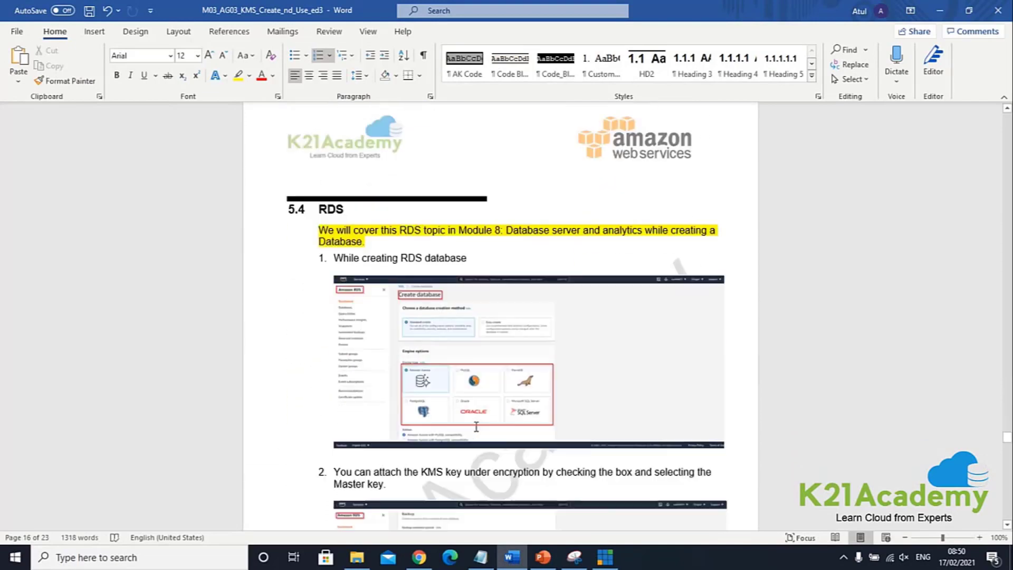
{"action": "scroll", "coordinate": [467, 411], "scroll_direction": "down", "scroll_amount": 6}
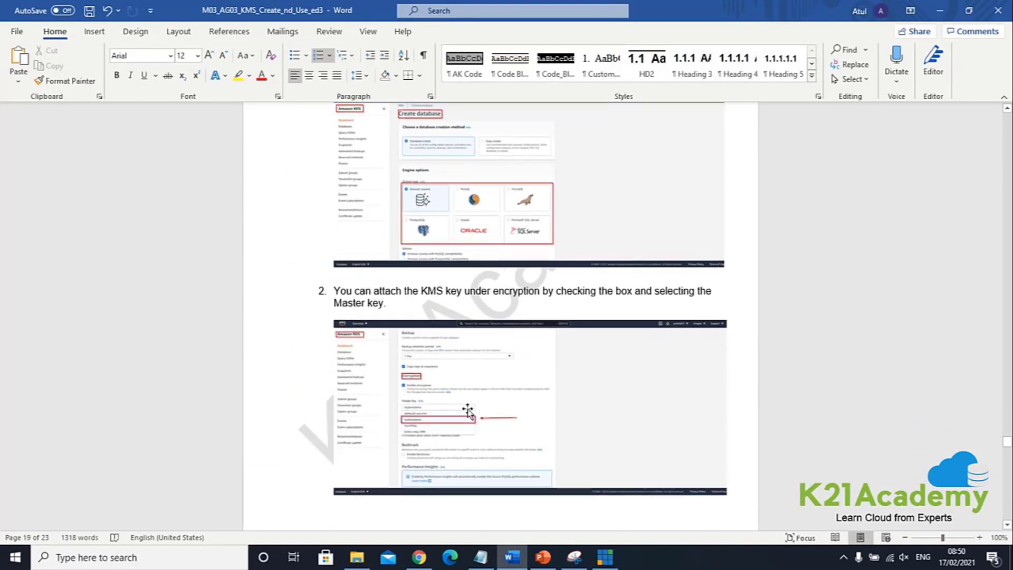
{"action": "scroll", "coordinate": [468, 411], "scroll_direction": "down", "scroll_amount": 3}
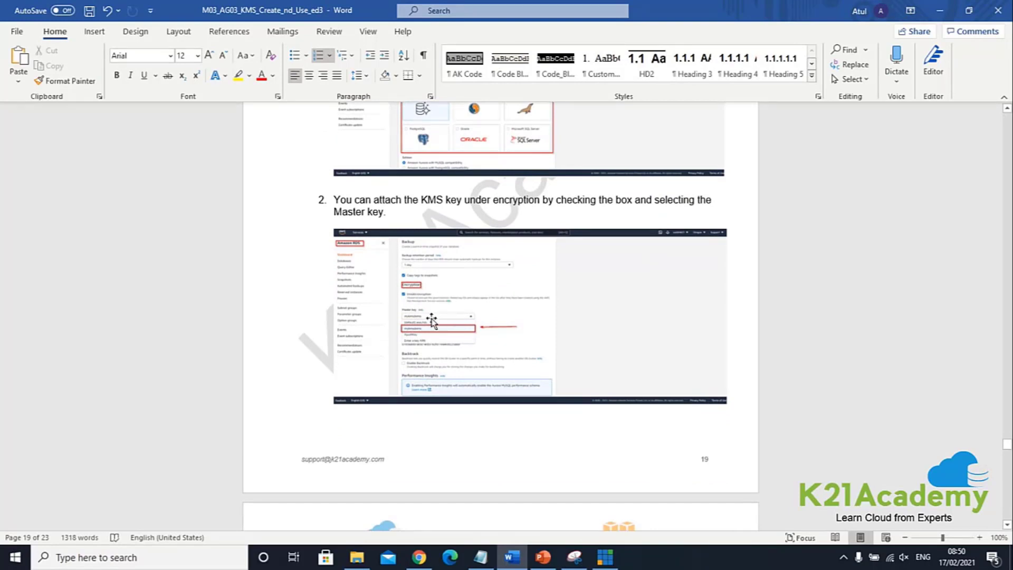
{"action": "scroll", "coordinate": [458, 307], "scroll_direction": "down", "scroll_amount": 6}
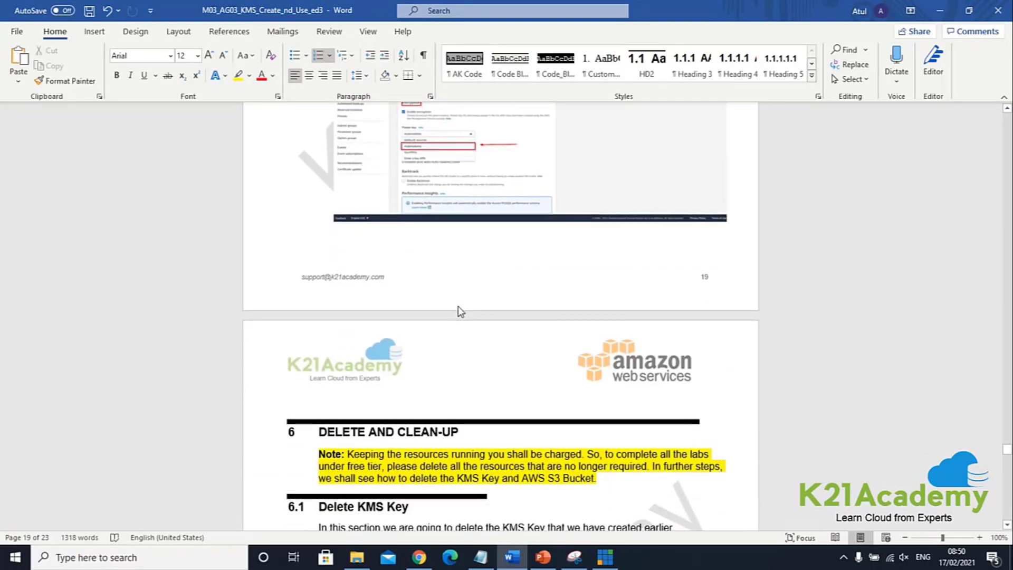
{"action": "key", "text": "alt+Tab"}
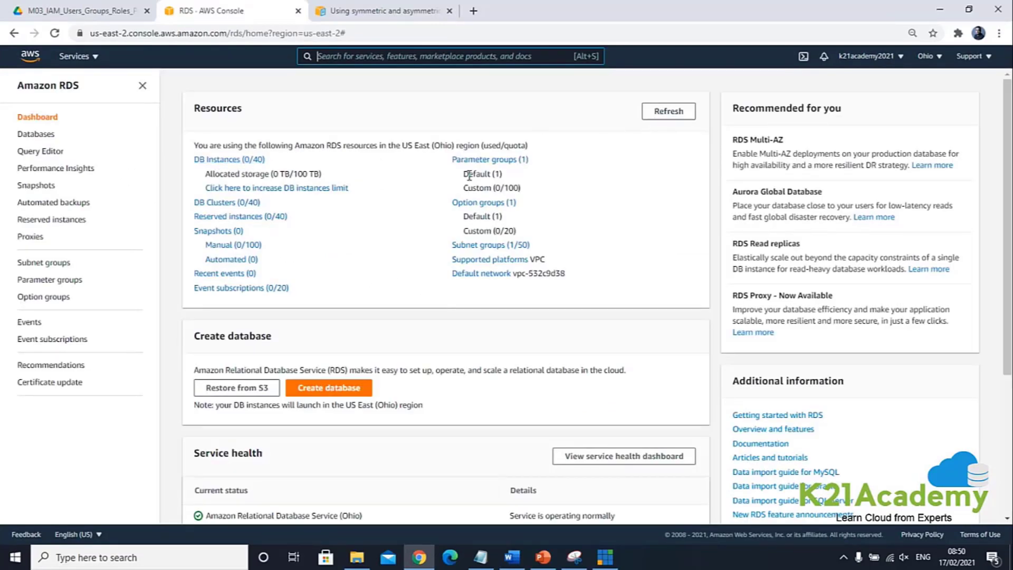
Start a new RDS database and expand its Additional configuration section
{"action": "left_click", "coordinate": [322, 388]}
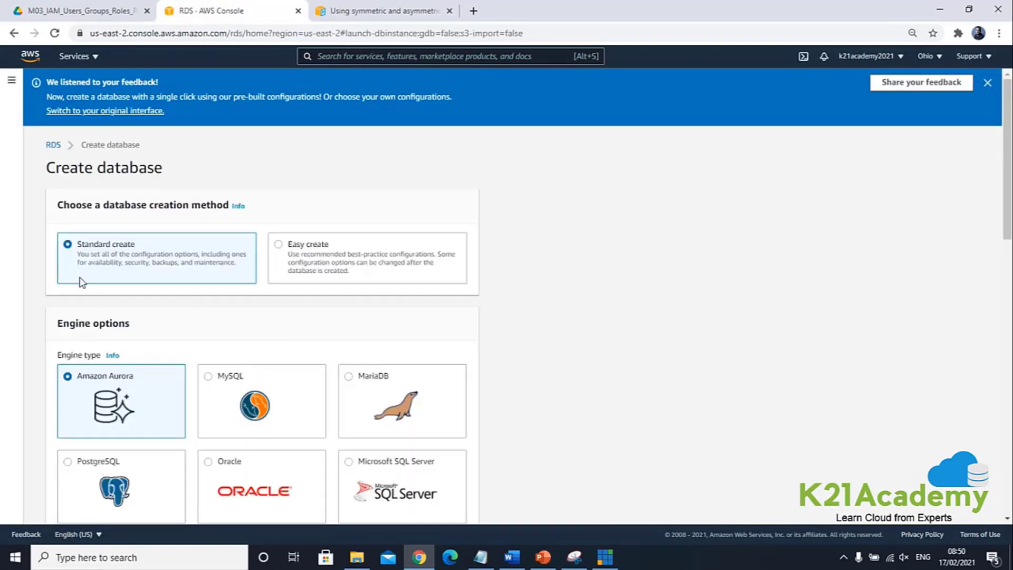
{"action": "scroll", "coordinate": [81, 281], "scroll_direction": "down", "scroll_amount": 3}
{"action": "scroll", "coordinate": [97, 256], "scroll_direction": "down", "scroll_amount": 3}
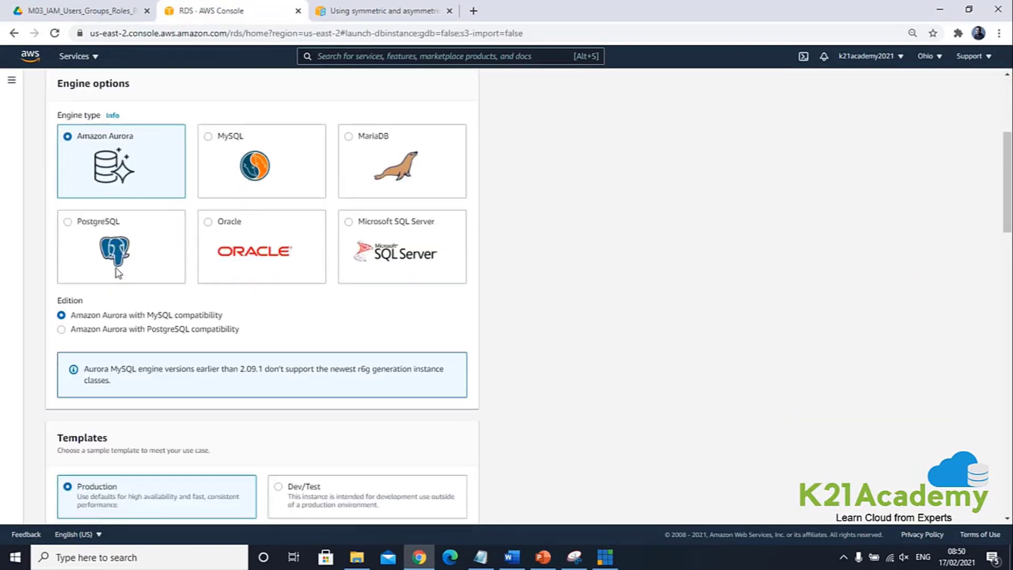
{"action": "scroll", "coordinate": [436, 312], "scroll_direction": "down", "scroll_amount": 15}
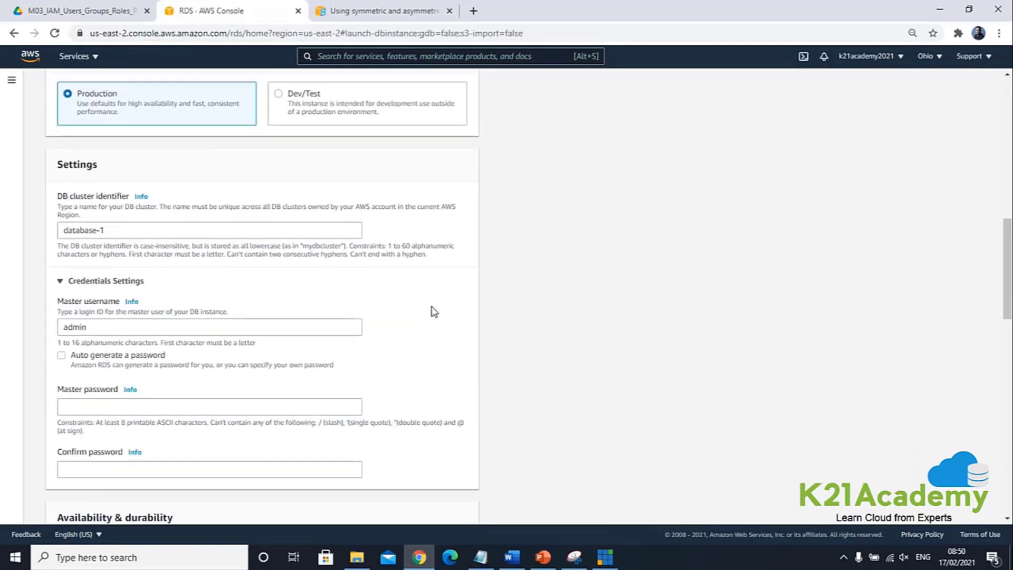
{"action": "scroll", "coordinate": [435, 313], "scroll_direction": "down", "scroll_amount": 2}
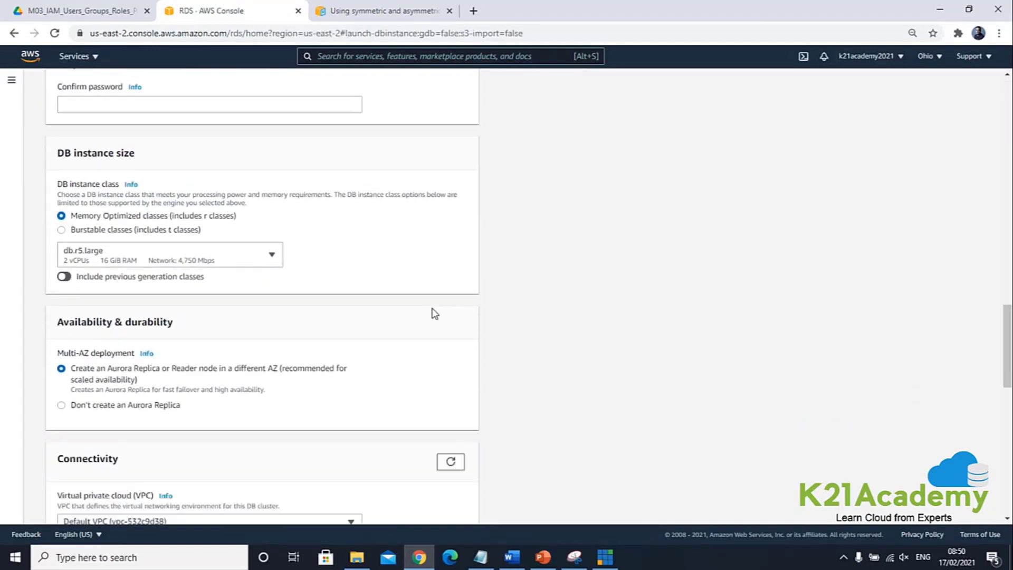
{"action": "scroll", "coordinate": [389, 314], "scroll_direction": "down", "scroll_amount": 15}
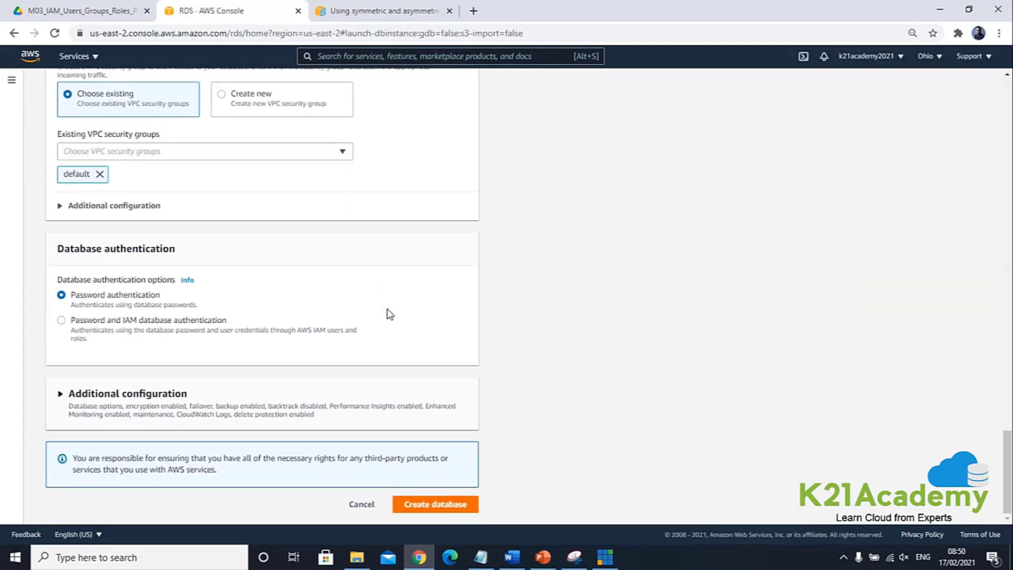
{"action": "left_click", "coordinate": [59, 396]}
{"action": "scroll", "coordinate": [279, 395], "scroll_direction": "down", "scroll_amount": 9}
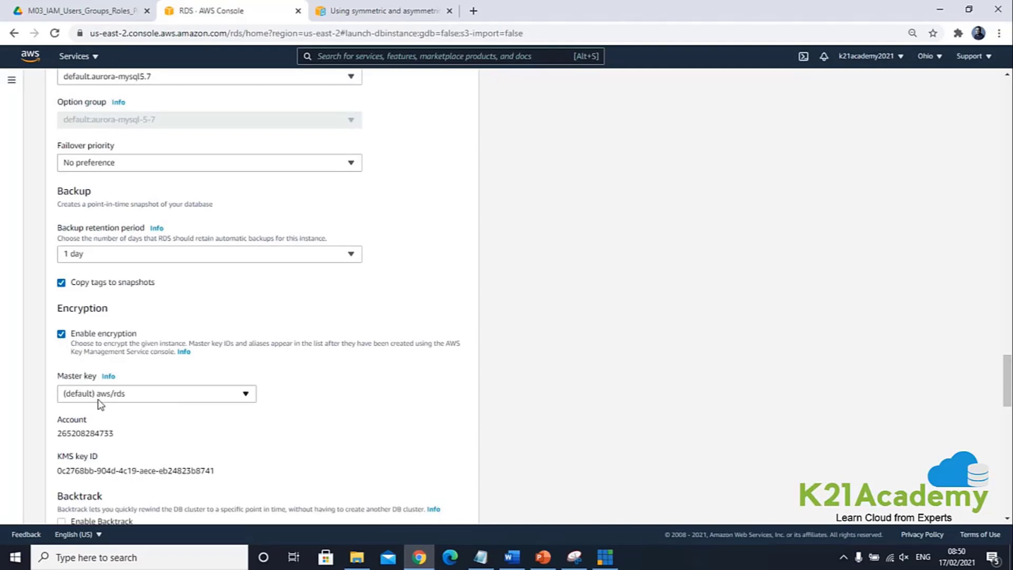
{"action": "scroll", "coordinate": [172, 409], "scroll_direction": "down", "scroll_amount": 2}
Choose MyDemoKey as the master key, then turn off Enable encryption
{"action": "left_click", "coordinate": [161, 269]}
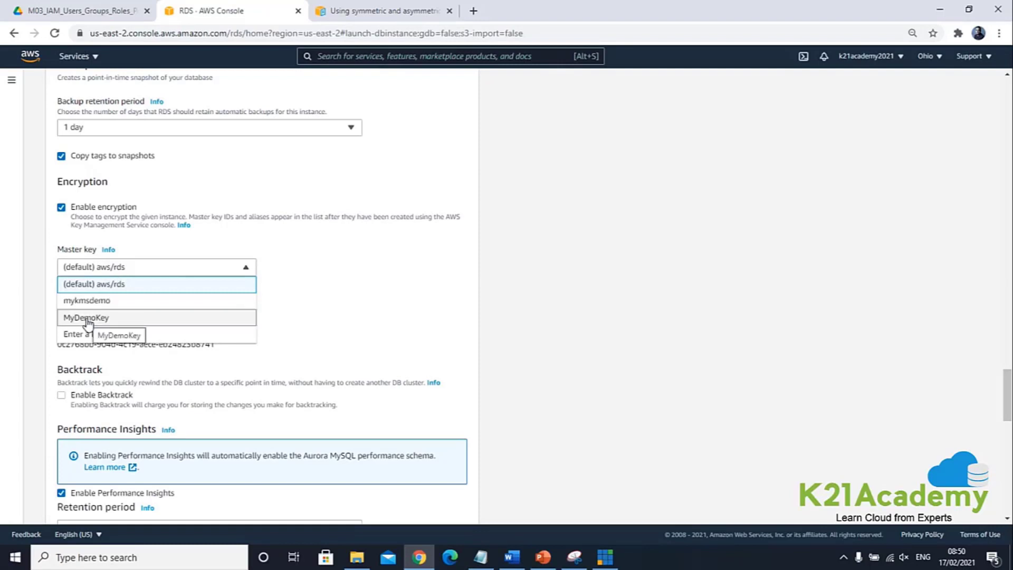
{"action": "left_click", "coordinate": [110, 320]}
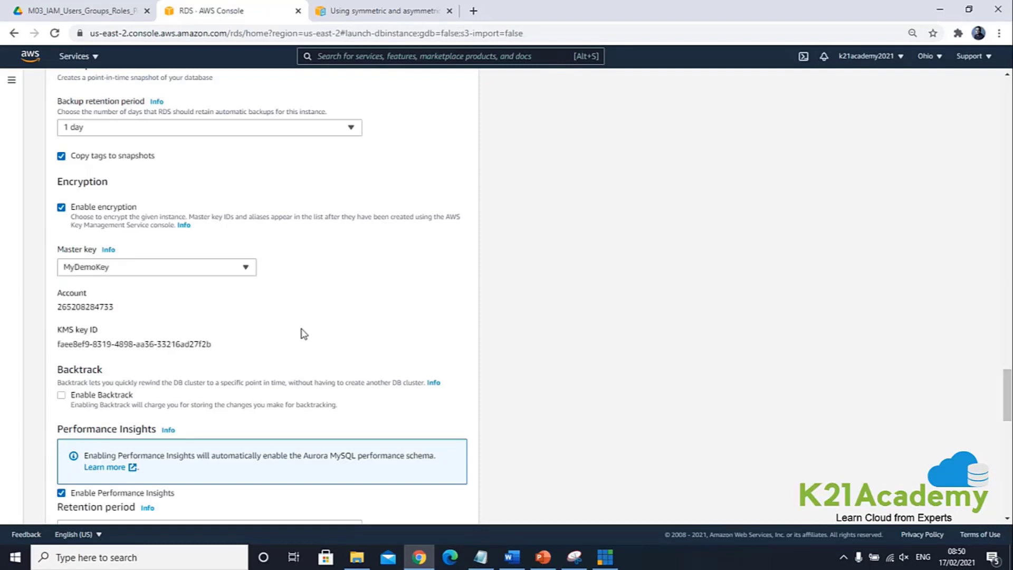
{"action": "left_click", "coordinate": [63, 208]}
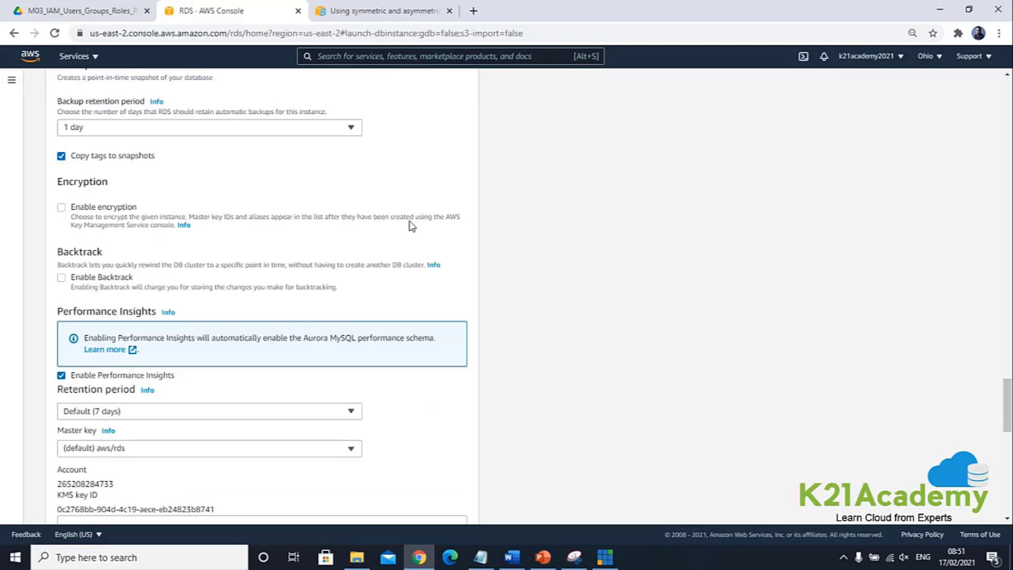
{"action": "left_click", "coordinate": [511, 556]}
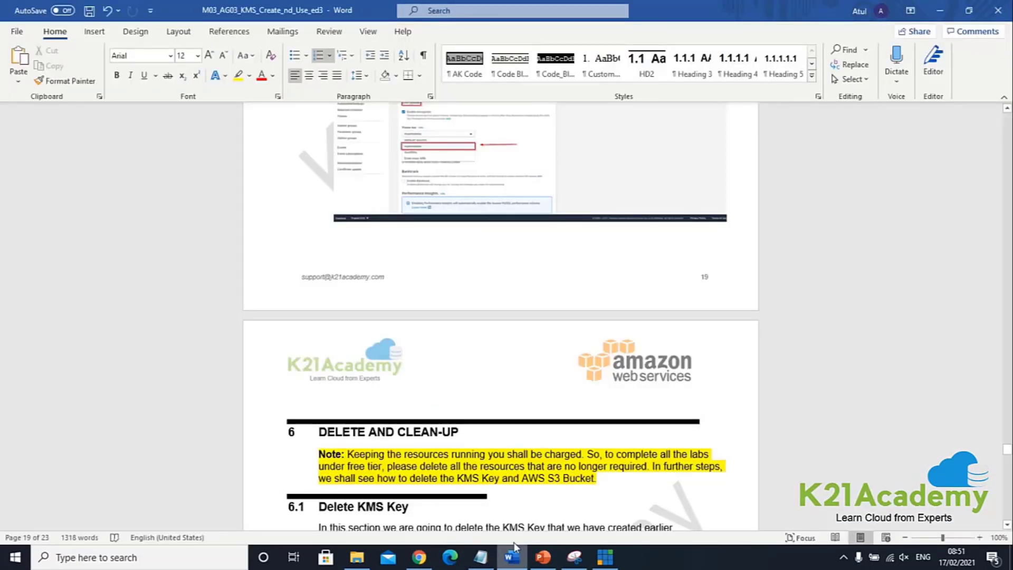
Read the guide's sections 6 and 7 through KMS key deletion to the Summary, then return to the RDS form
{"action": "left_click", "coordinate": [527, 457]}
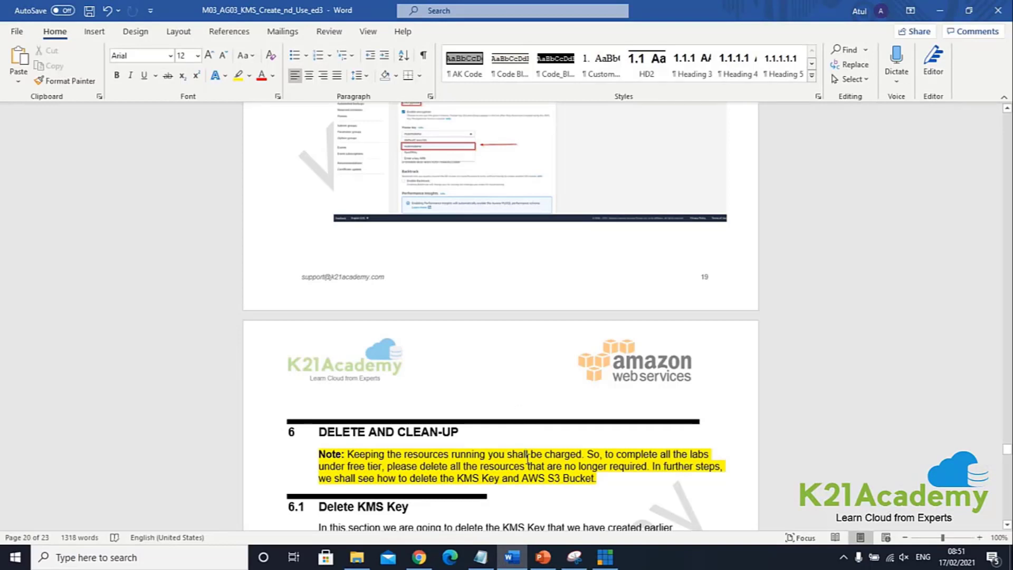
{"action": "scroll", "coordinate": [527, 456], "scroll_direction": "down", "scroll_amount": 5}
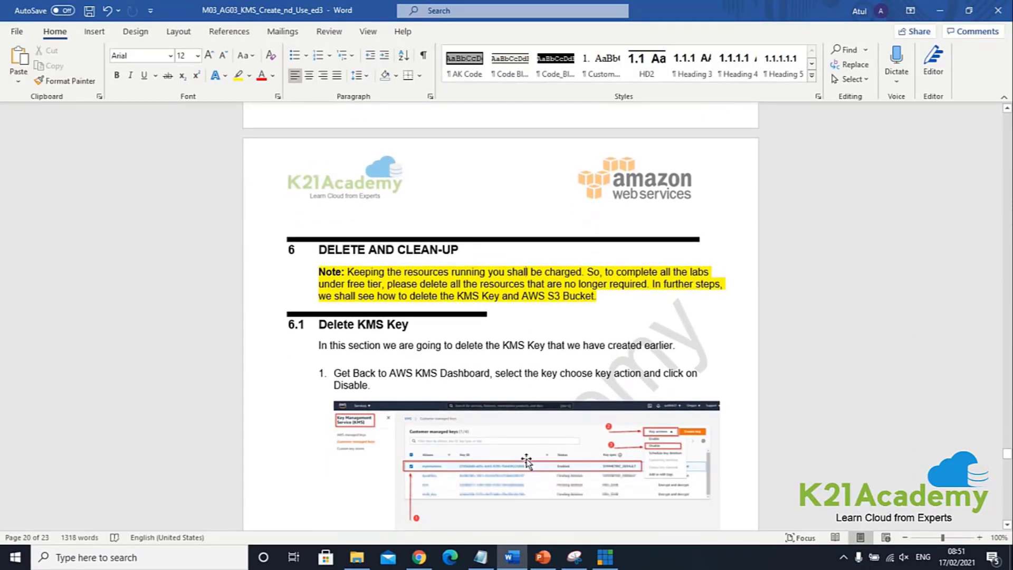
{"action": "scroll", "coordinate": [524, 460], "scroll_direction": "down", "scroll_amount": 15}
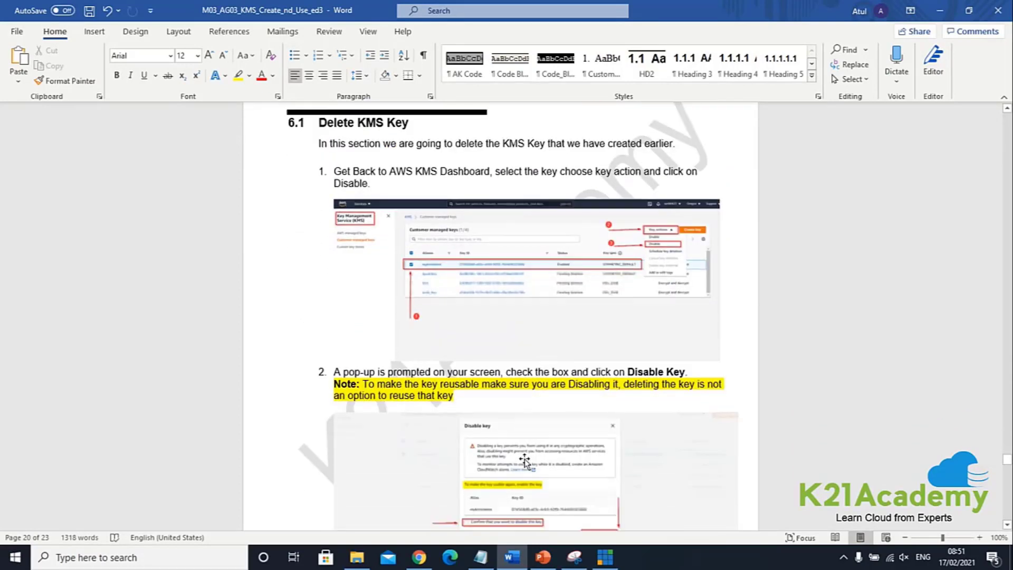
{"action": "scroll", "coordinate": [526, 458], "scroll_direction": "down", "scroll_amount": 8}
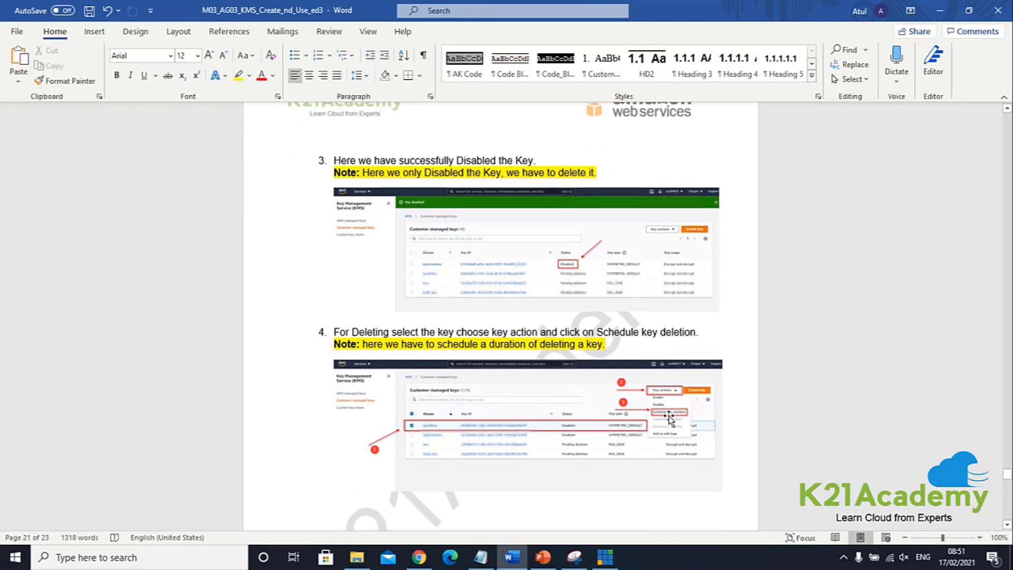
{"action": "scroll", "coordinate": [669, 420], "scroll_direction": "down", "scroll_amount": 2}
{"action": "scroll", "coordinate": [671, 409], "scroll_direction": "down", "scroll_amount": 20}
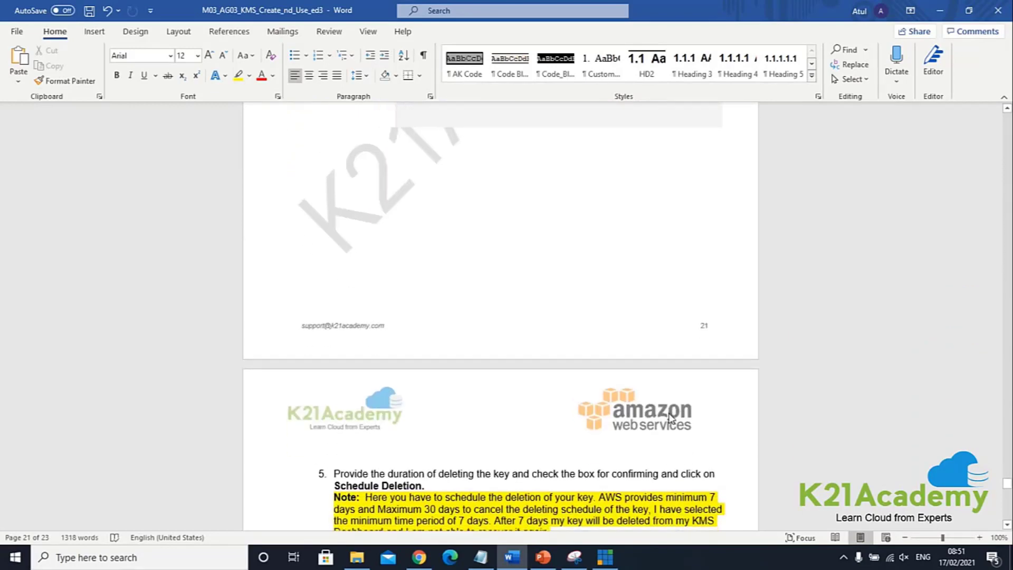
{"action": "scroll", "coordinate": [668, 413], "scroll_direction": "down", "scroll_amount": 10}
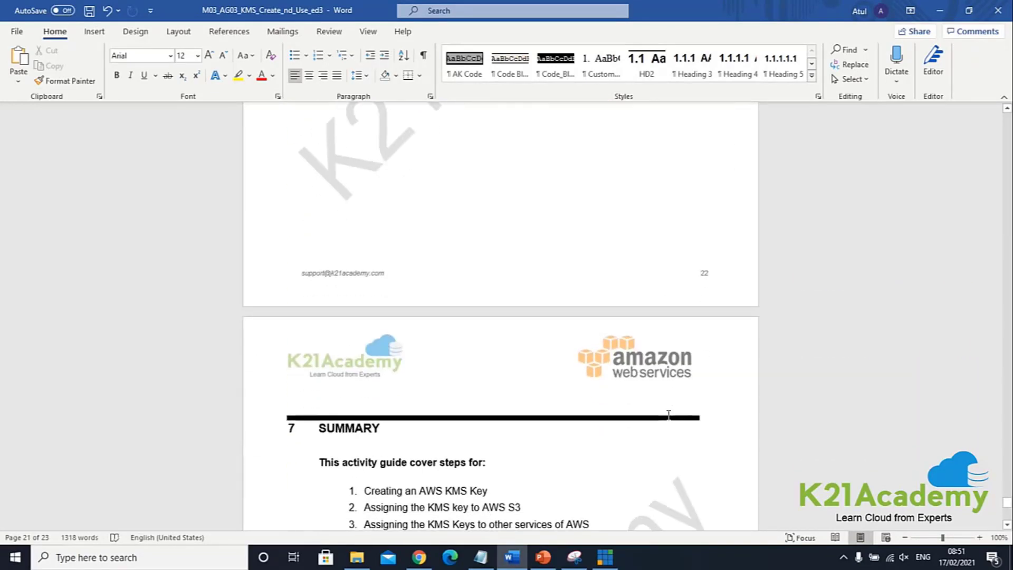
{"action": "key", "text": "alt+Tab"}
{"action": "key", "text": "alt+Tab"}
{"action": "key", "text": "alt+Tab"}
{"action": "scroll", "coordinate": [472, 304], "scroll_direction": "up", "scroll_amount": 15}
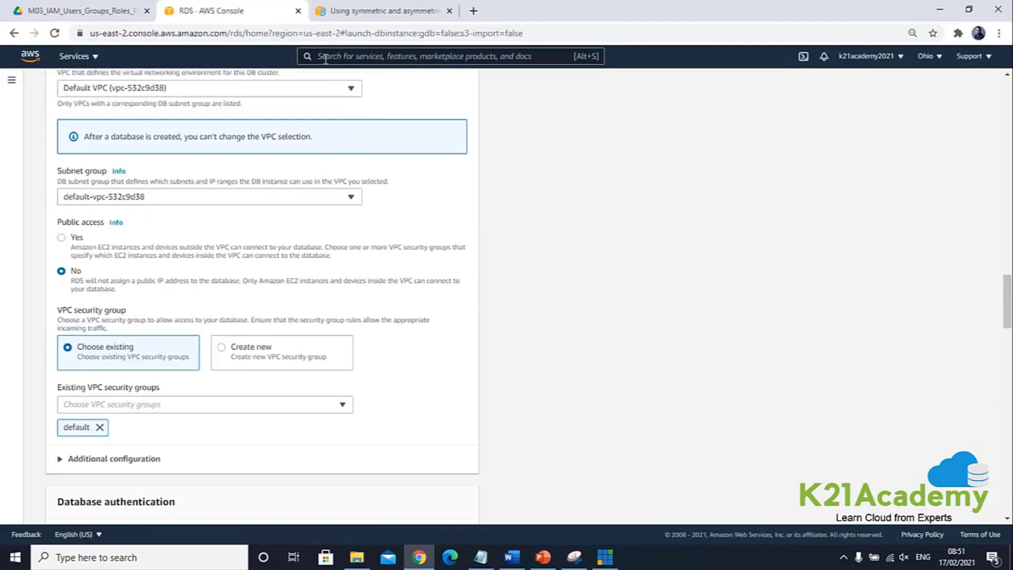
Open Key Management Service's customer managed keys and select MyDemoKey
{"action": "left_click", "coordinate": [331, 57]}
{"action": "type", "text": "Key"}
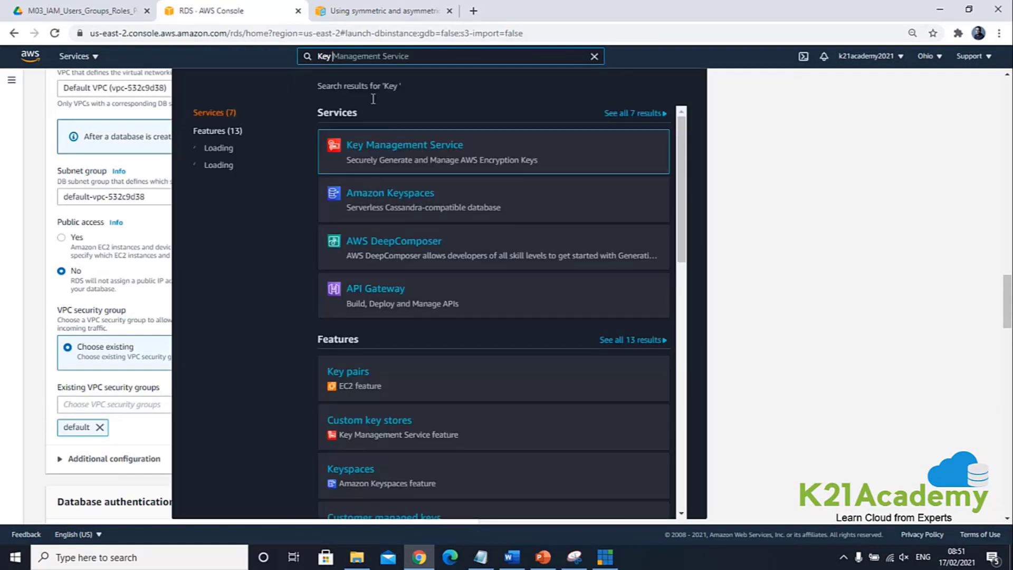
{"action": "left_click", "coordinate": [399, 148]}
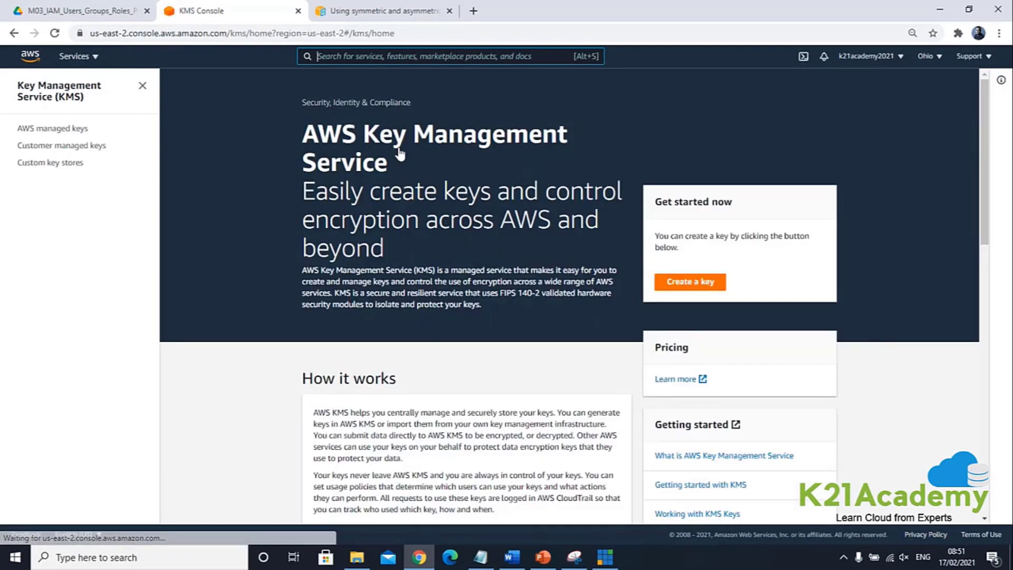
{"action": "left_click", "coordinate": [85, 147]}
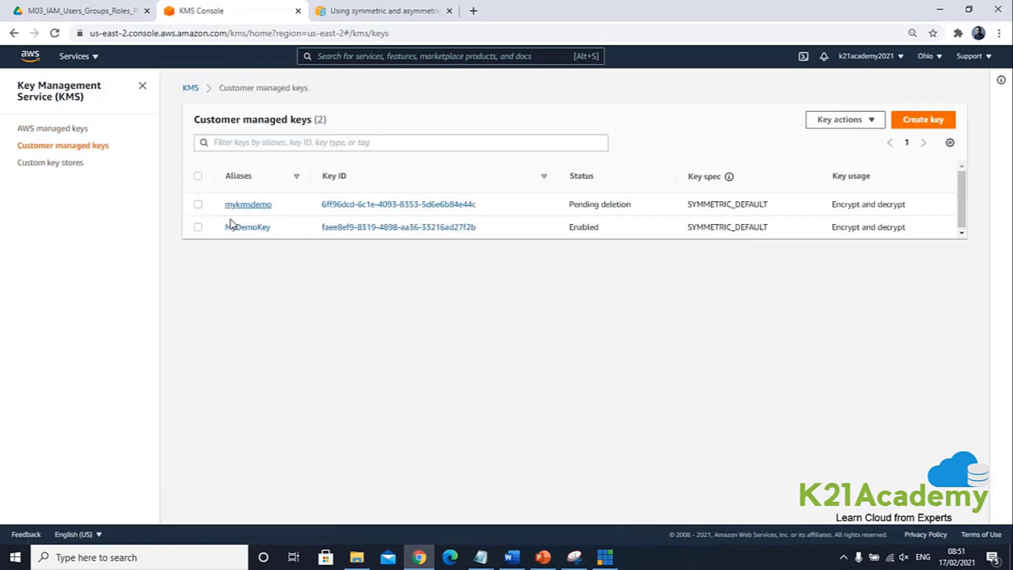
{"action": "left_click", "coordinate": [198, 226]}
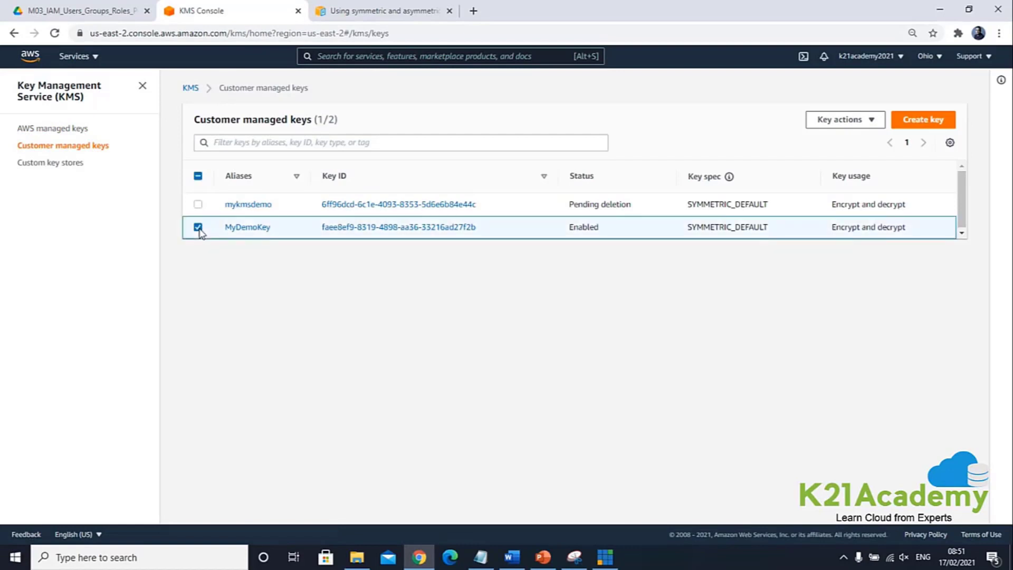
Schedule MyDemoKey for deletion with a 7-day waiting period
{"action": "left_click", "coordinate": [864, 122]}
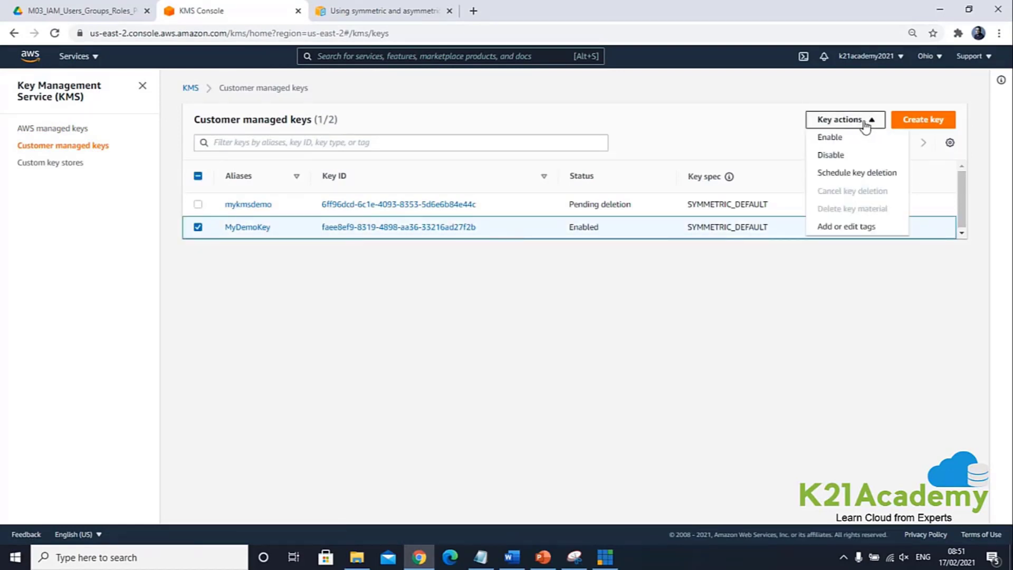
{"action": "left_click", "coordinate": [841, 174]}
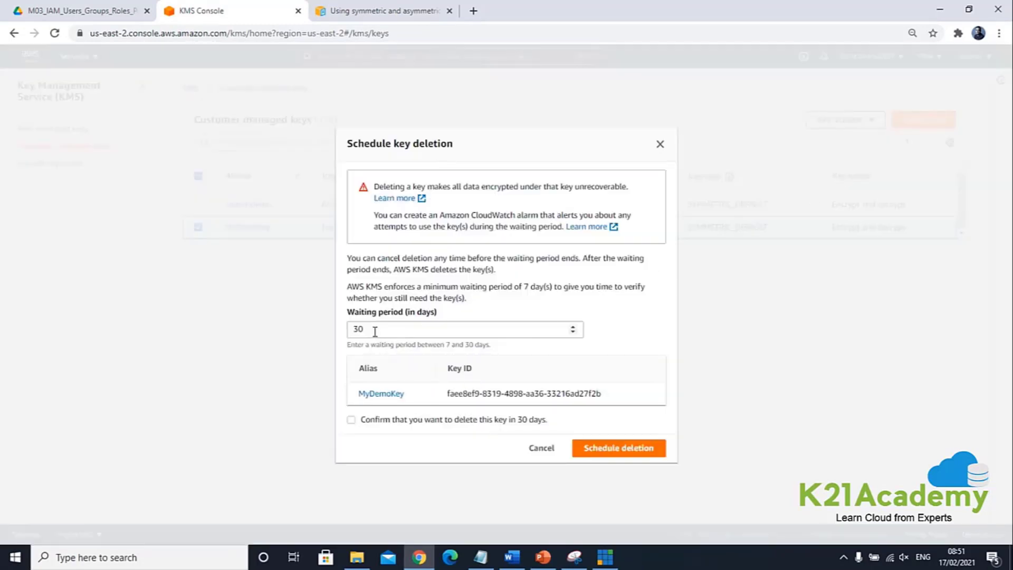
{"action": "left_click_drag", "start_coordinate": [374, 330], "coordinate": [348, 331]}
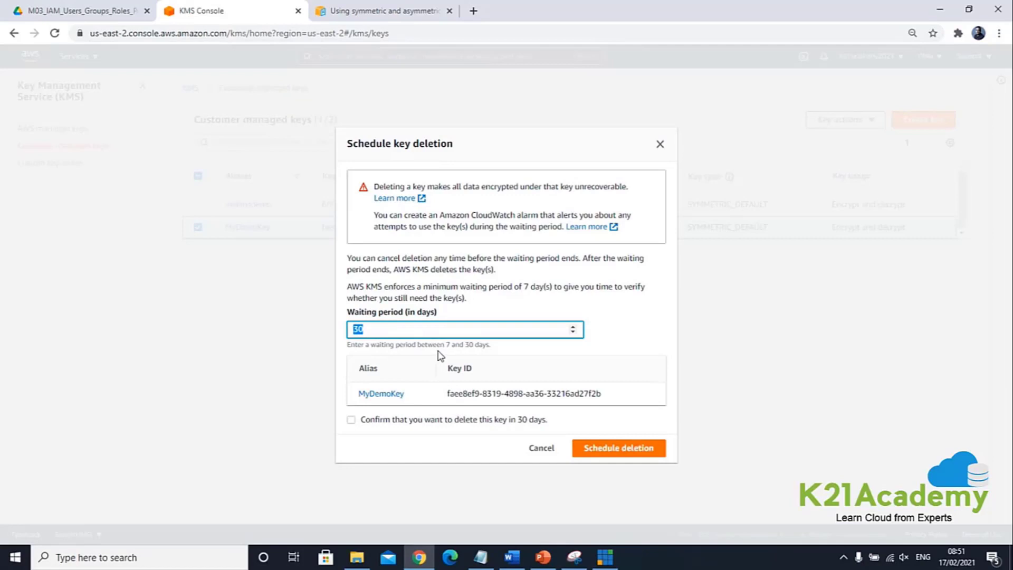
{"action": "type", "text": "7"}
{"action": "left_click", "coordinate": [350, 423]}
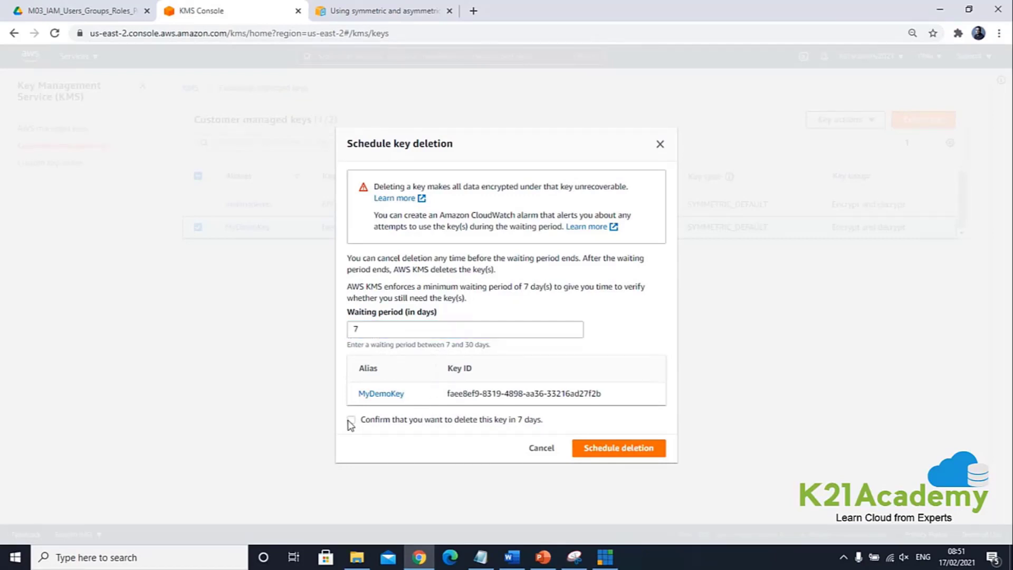
{"action": "left_click", "coordinate": [612, 452]}
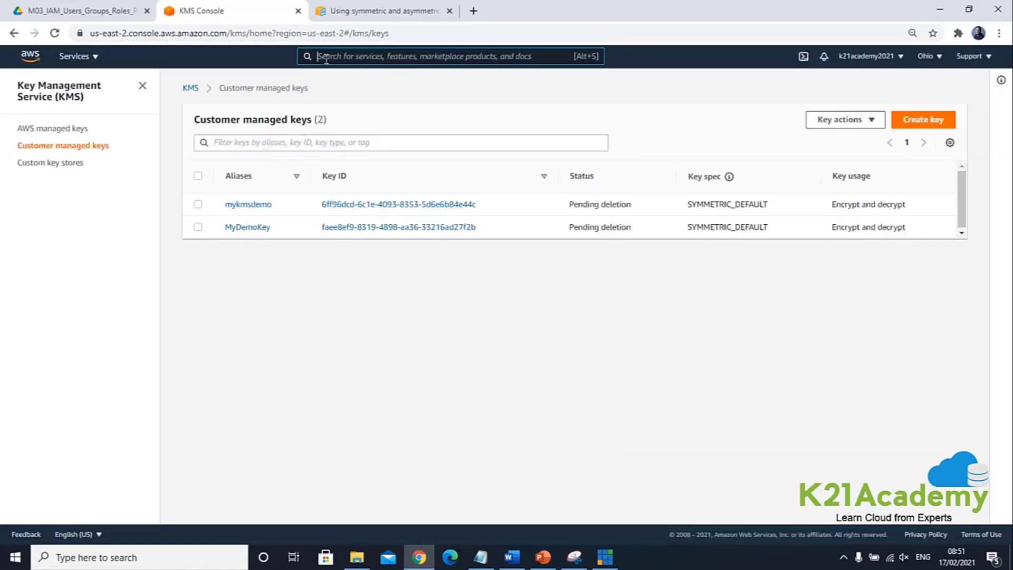
Open S3 and select the mydemoadssaasf bucket
{"action": "type", "text": "S3"}
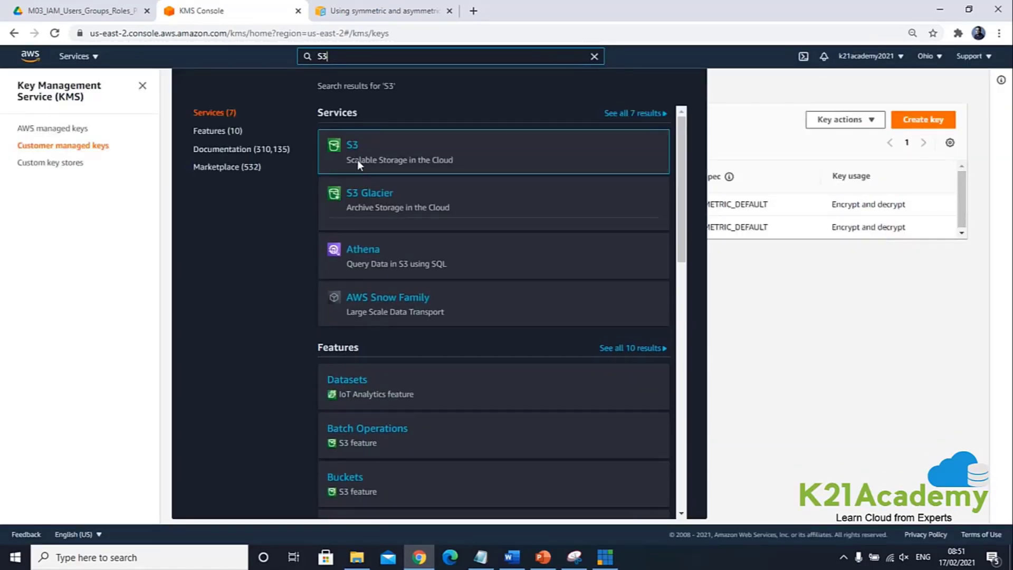
{"action": "left_click", "coordinate": [356, 159]}
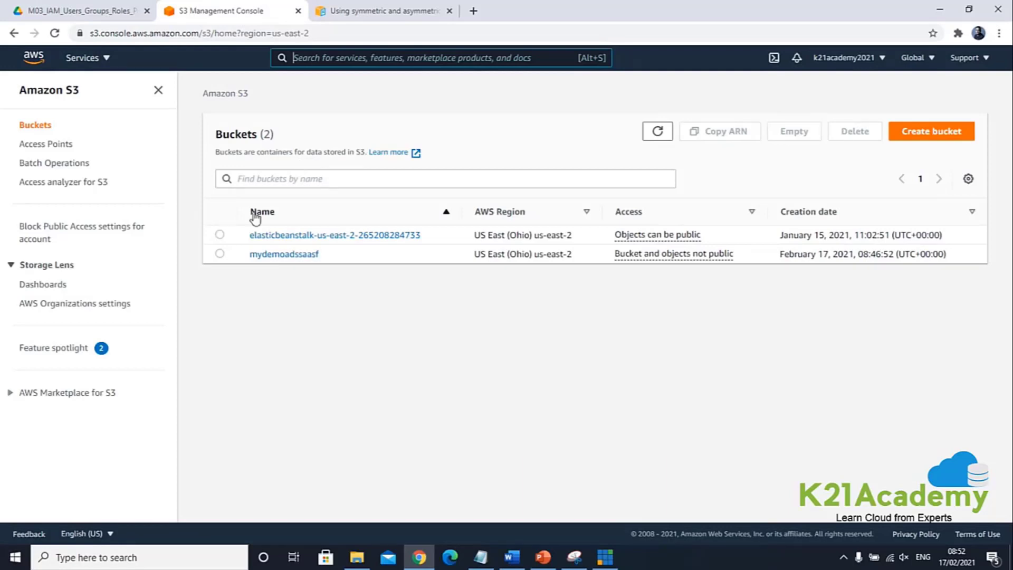
{"action": "left_click", "coordinate": [220, 255]}
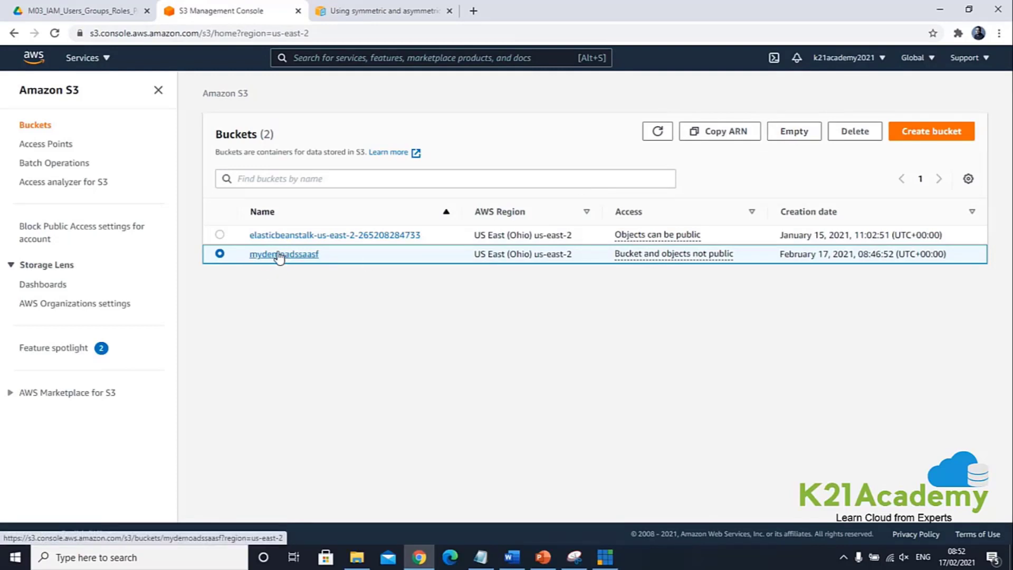
Delete the mydemoadssaasf bucket, confirming with its pasted name
{"action": "left_click", "coordinate": [851, 133]}
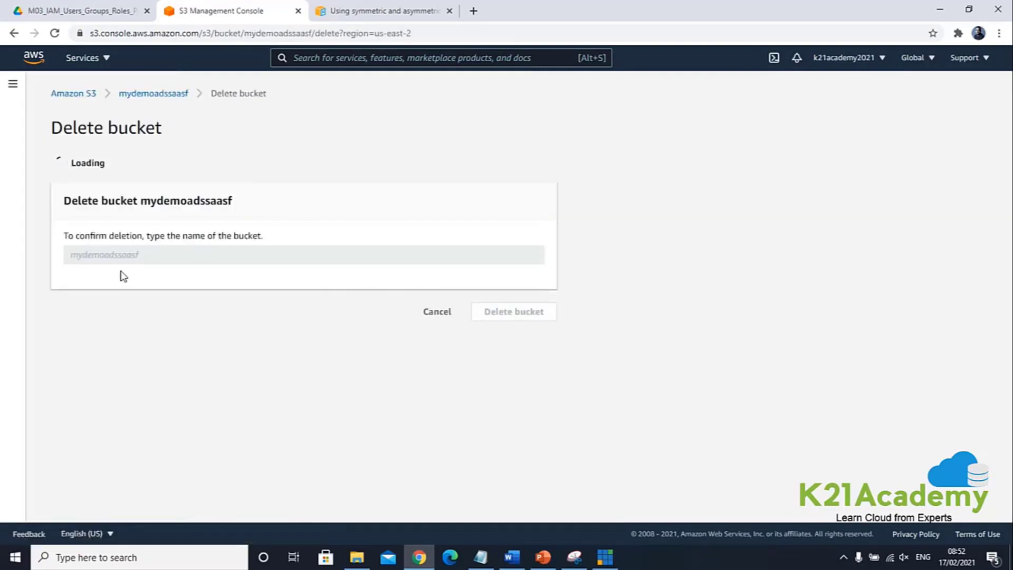
{"action": "left_click", "coordinate": [133, 202]}
{"action": "left_click", "coordinate": [227, 12]}
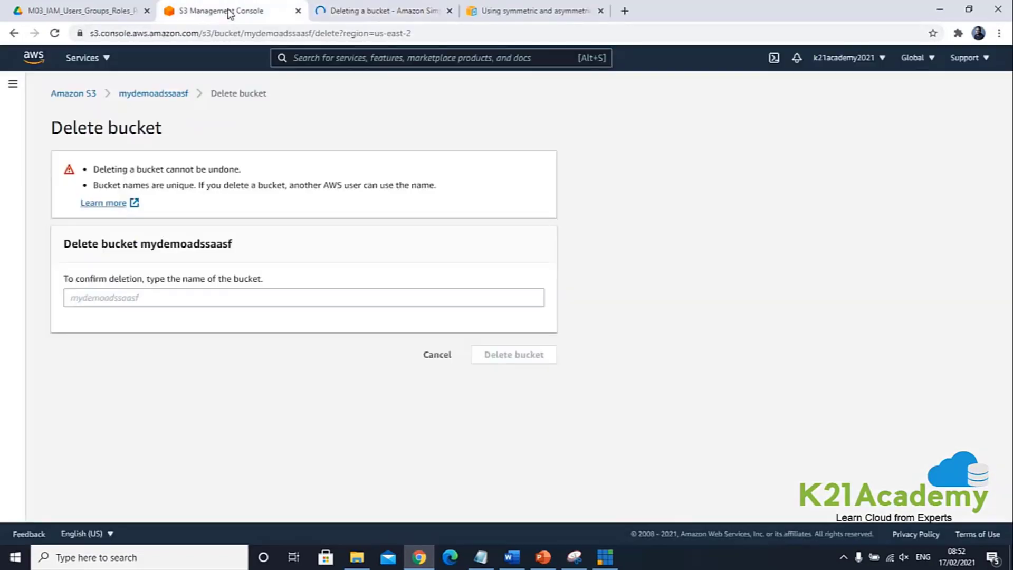
{"action": "left_click_drag", "start_coordinate": [233, 244], "coordinate": [139, 243]}
{"action": "left_click", "coordinate": [165, 297]}
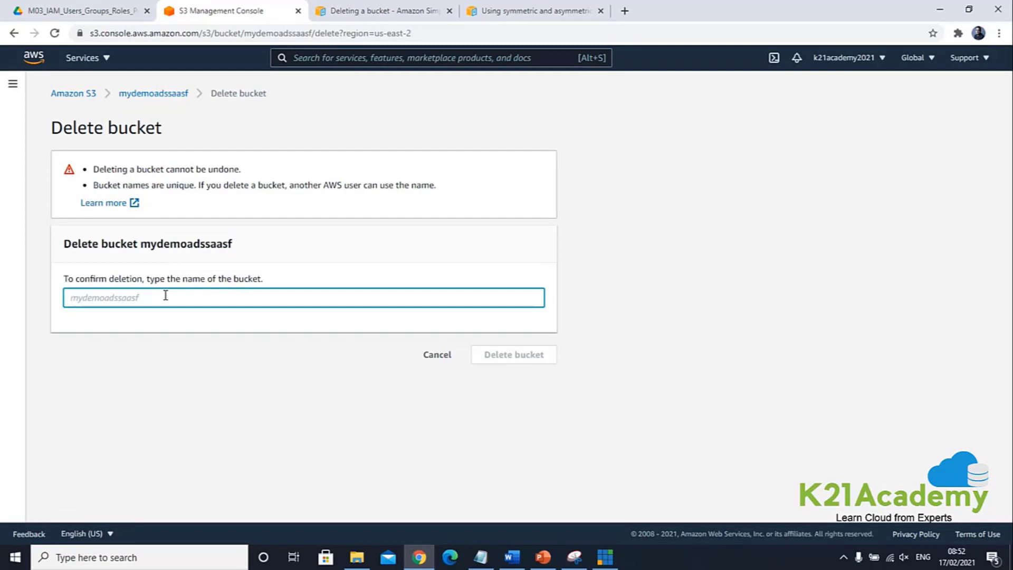
{"action": "type", "text": "mydemoadssaasf"}
{"action": "left_click", "coordinate": [502, 354]}
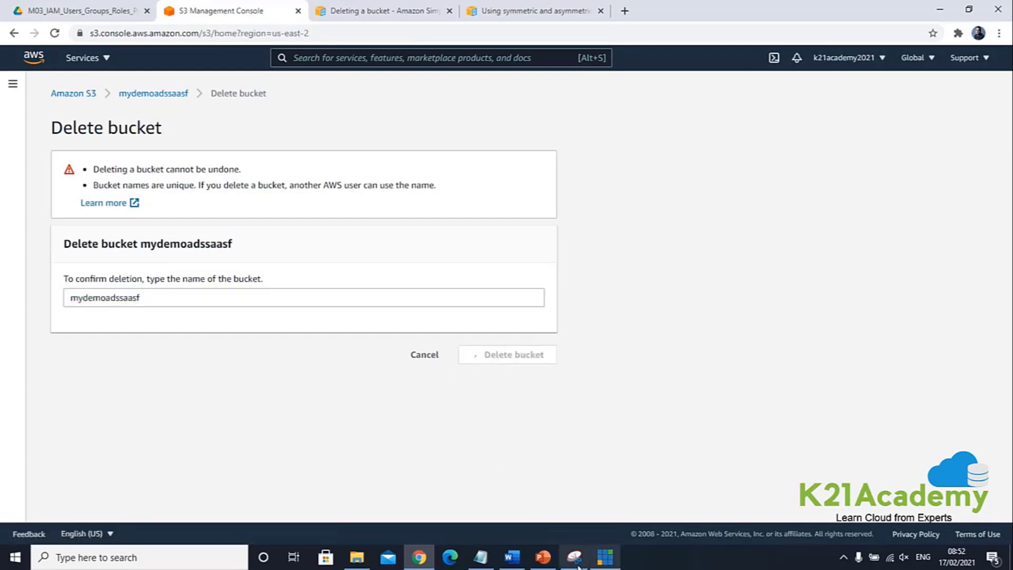
Return to the Word guide's first page and click into the title 'AWS KMS Create And Use'
{"action": "left_click", "coordinate": [512, 557]}
{"action": "scroll", "coordinate": [580, 430], "scroll_direction": "down", "scroll_amount": 3}
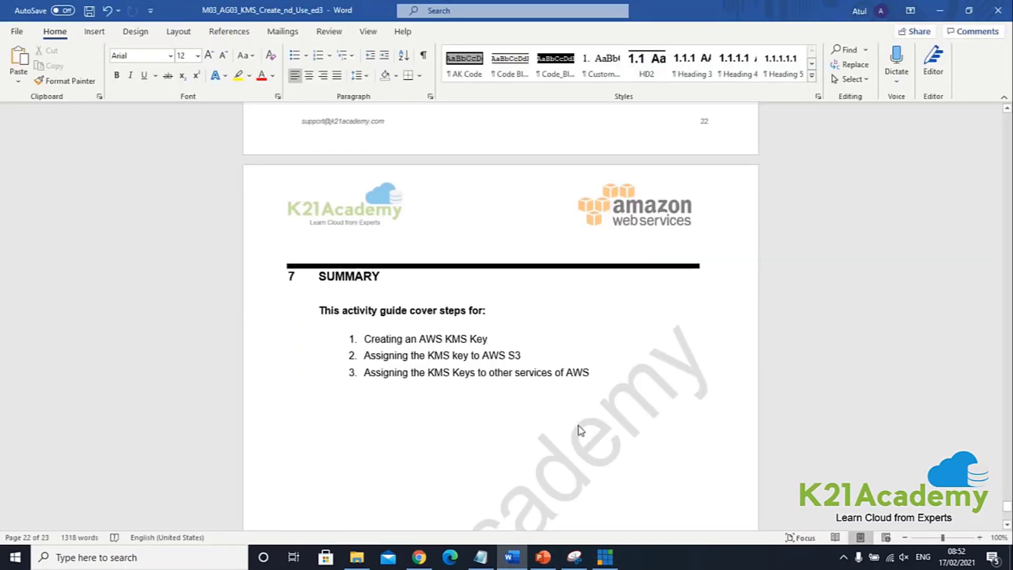
{"action": "scroll", "coordinate": [580, 430], "scroll_direction": "up", "scroll_amount": 2}
{"action": "left_click_drag", "start_coordinate": [1007, 501], "coordinate": [1006, 121]}
{"action": "scroll", "coordinate": [829, 202], "scroll_direction": "up", "scroll_amount": 2}
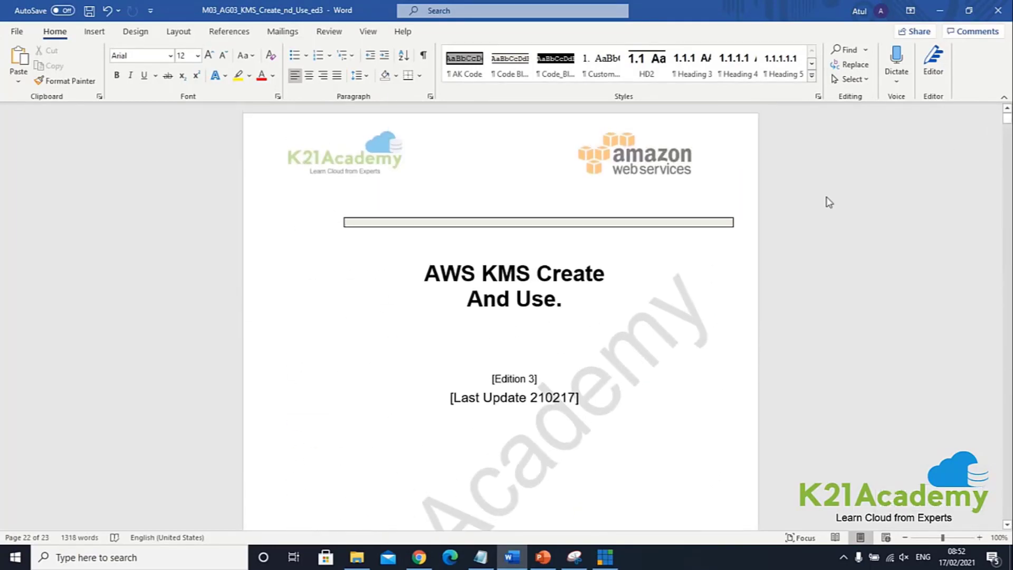
{"action": "left_click", "coordinate": [618, 316]}
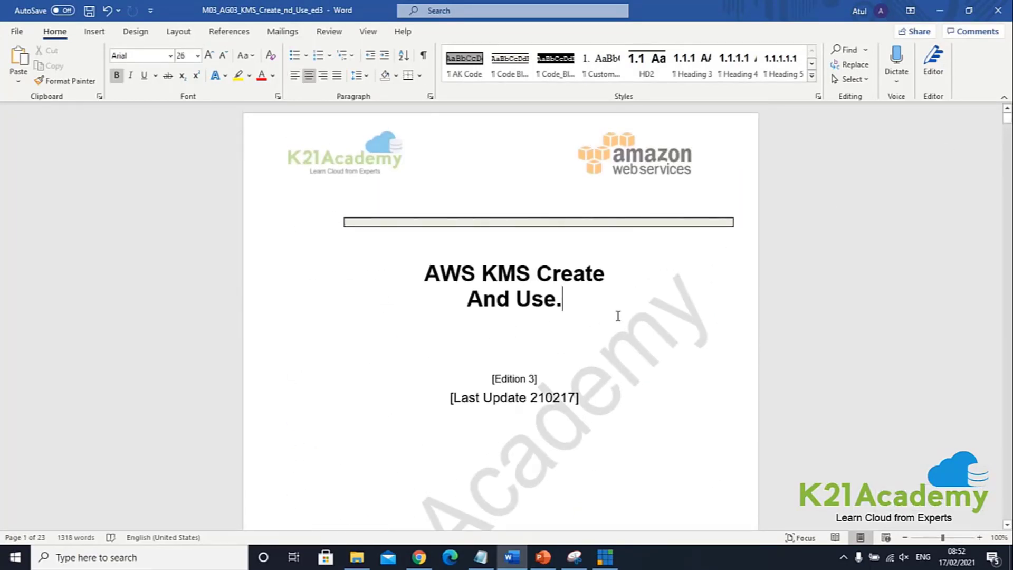